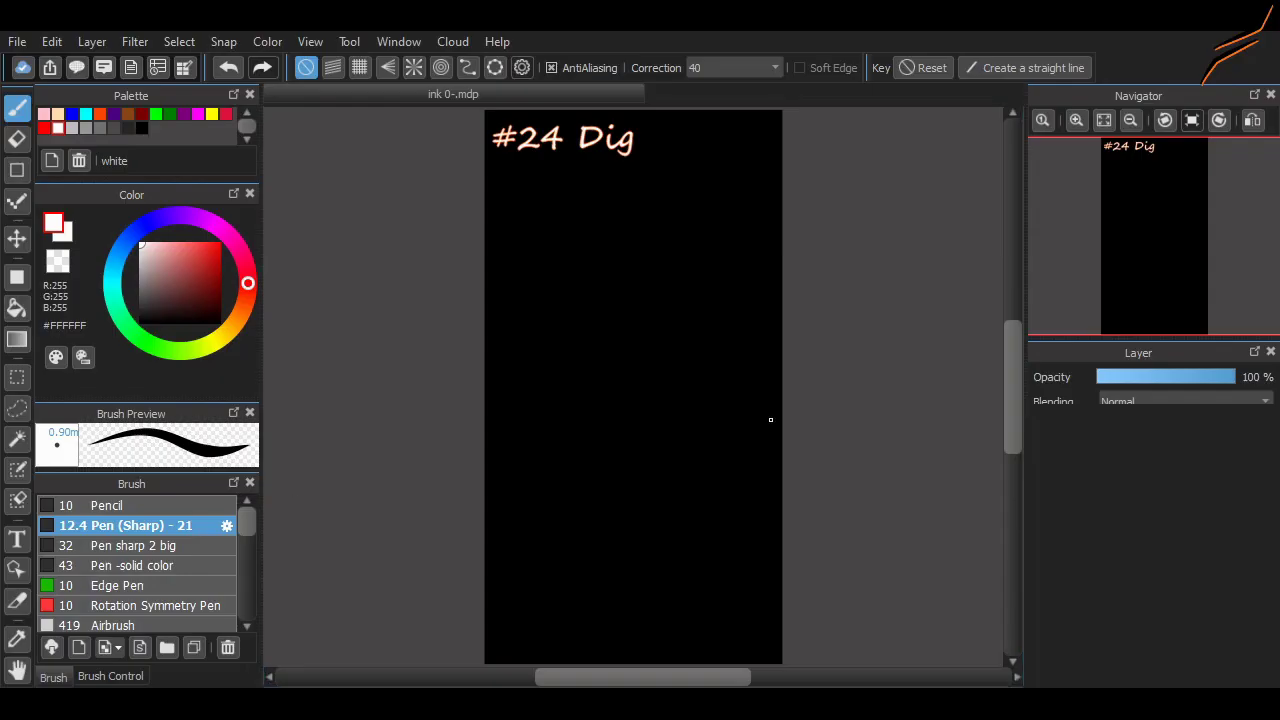
Choose dark green #008000 and the Pen -solid color brush, and set the brush size to 21.
scroll(797, 406, "down", 2)
scroll(797, 406, "up", 4)
left_click(1104, 120)
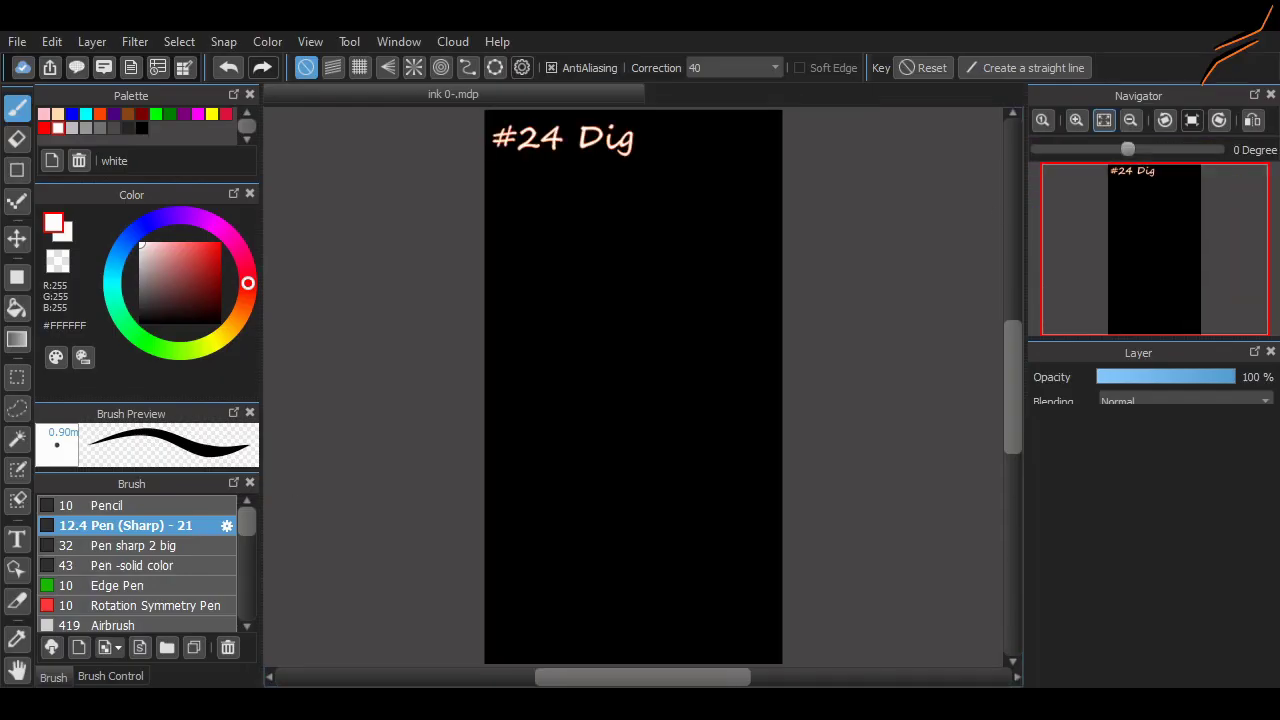
left_click(170, 113)
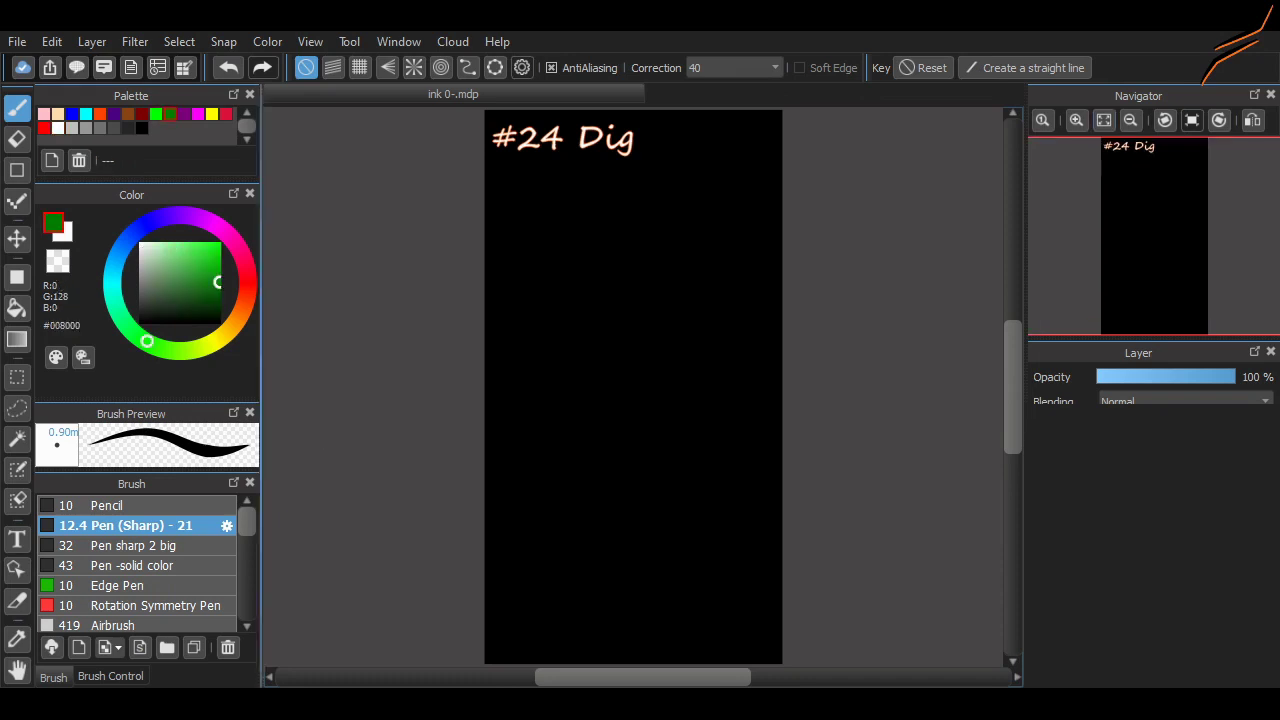
left_click(137, 565)
mouse_move(550, 343)
left_mouse_down()
mouse_move(592, 441)
mouse_move(710, 375)
left_mouse_up()
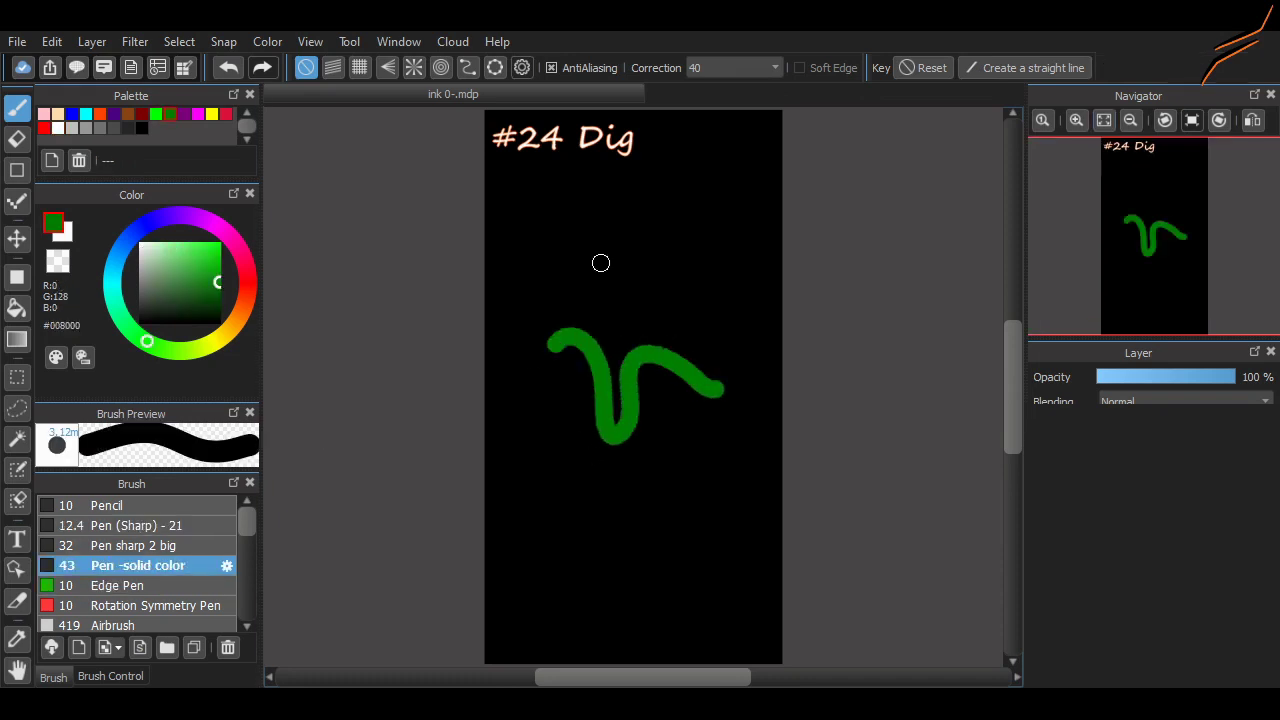
key("ctrl+z")
mouse_move(567, 288)
left_mouse_down()
mouse_move(663, 254)
mouse_move(680, 396)
left_mouse_up()
key("ctrl+z")
left_click(111, 677)
left_click(115, 513)
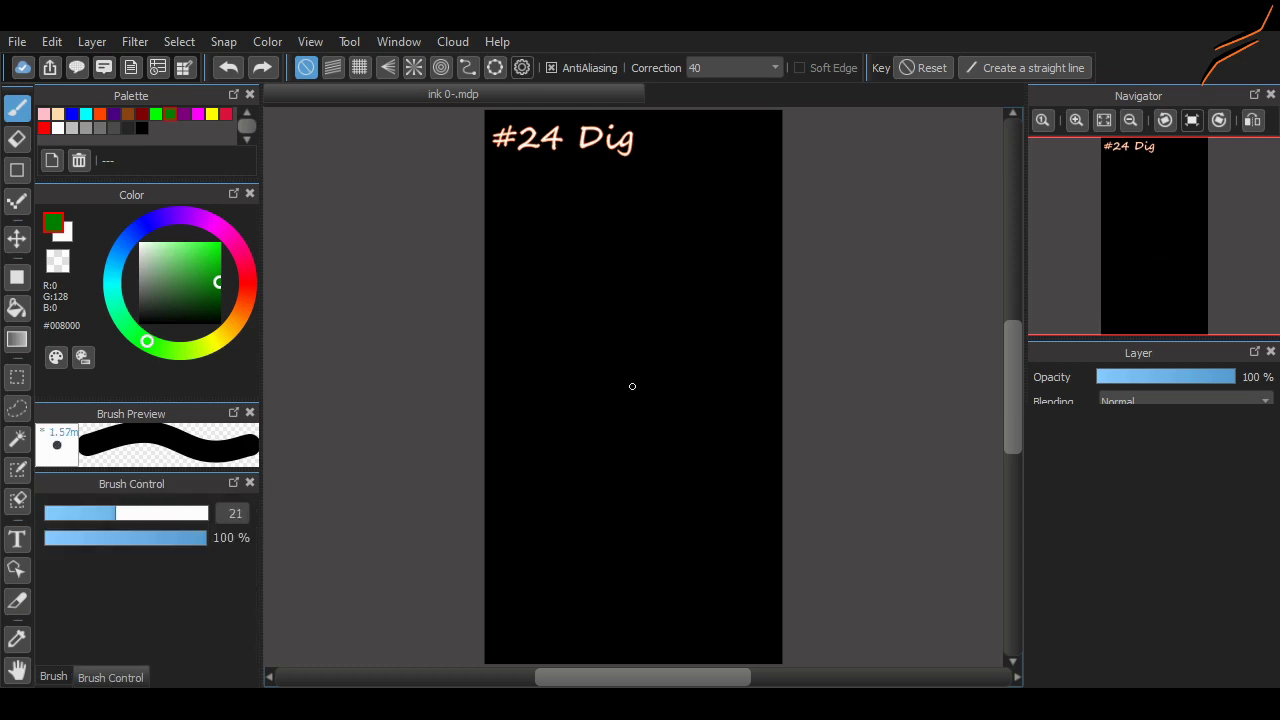
mouse_move(557, 377)
left_mouse_down()
mouse_move(629, 325)
mouse_move(640, 437)
left_mouse_up()
key("ctrl+z")
mouse_move(505, 521)
left_mouse_down()
mouse_move(782, 315)
mouse_move(674, 554)
mouse_move(758, 545)
mouse_move(784, 506)
left_mouse_up()
key("ctrl+z")
key("ctrl+z")
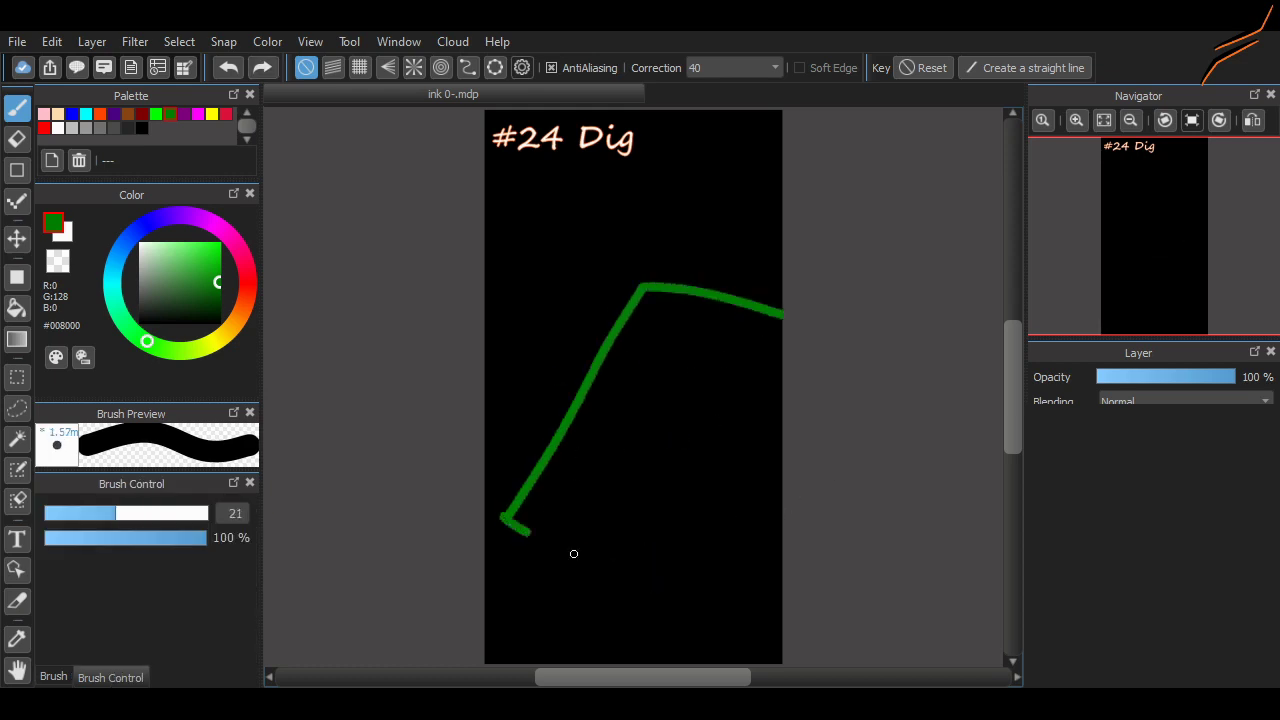
mouse_move(505, 520)
left_mouse_down()
mouse_move(784, 500)
mouse_move(683, 287)
left_mouse_up()
left_click_drag(570, 555, 747, 318)
left_click_drag(639, 579, 784, 363)
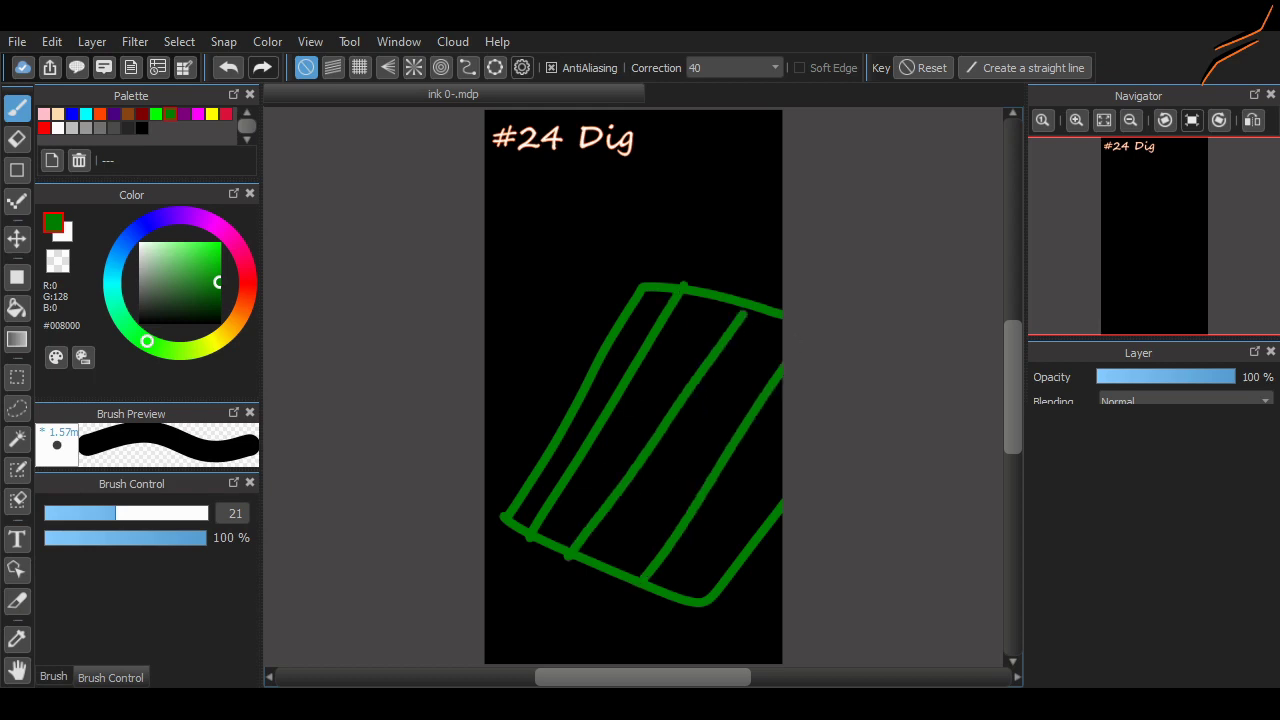
left_click_drag(532, 489, 723, 578)
left_click_drag(548, 430, 755, 524)
key("ctrl+z")
key("ctrl+z")
key("ctrl+z")
key("ctrl+z")
key("ctrl+z")
key("ctrl+z")
key("ctrl+z")
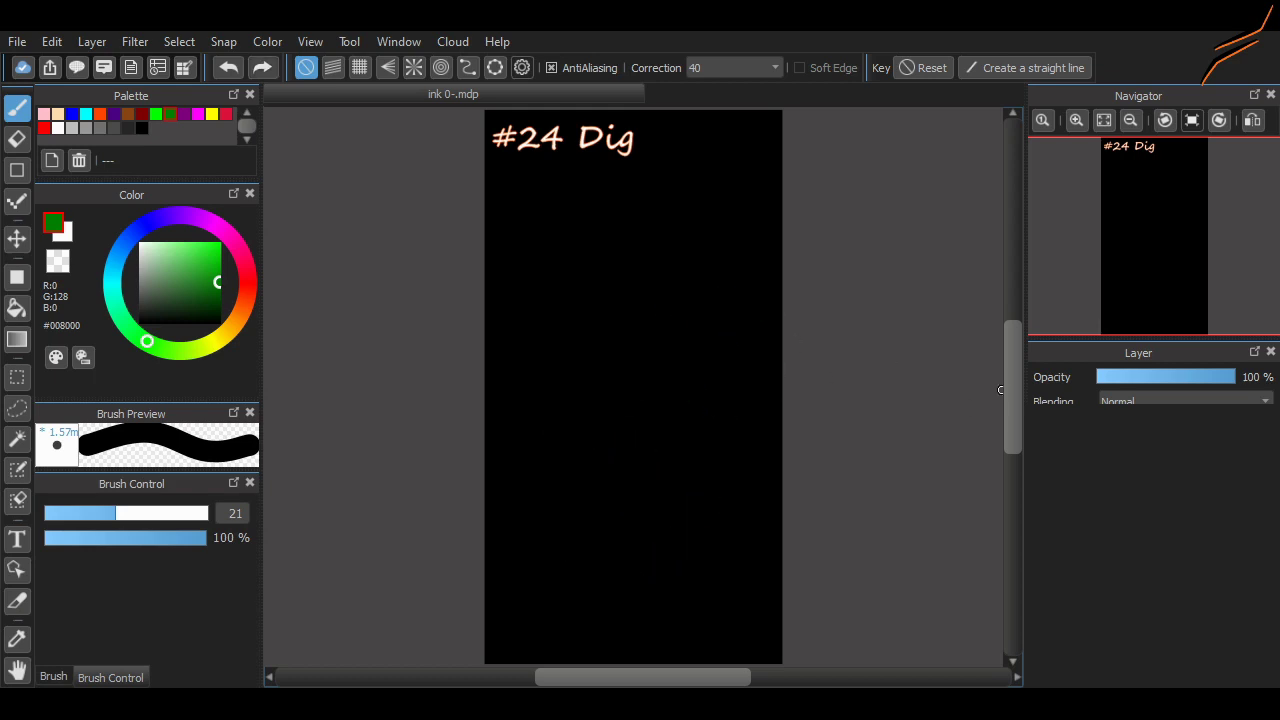
Sketch a large green rounded blob on the lower canvas, with an arched line through it and a straight line ending in a small triangle.
scroll(767, 396, "down", 1)
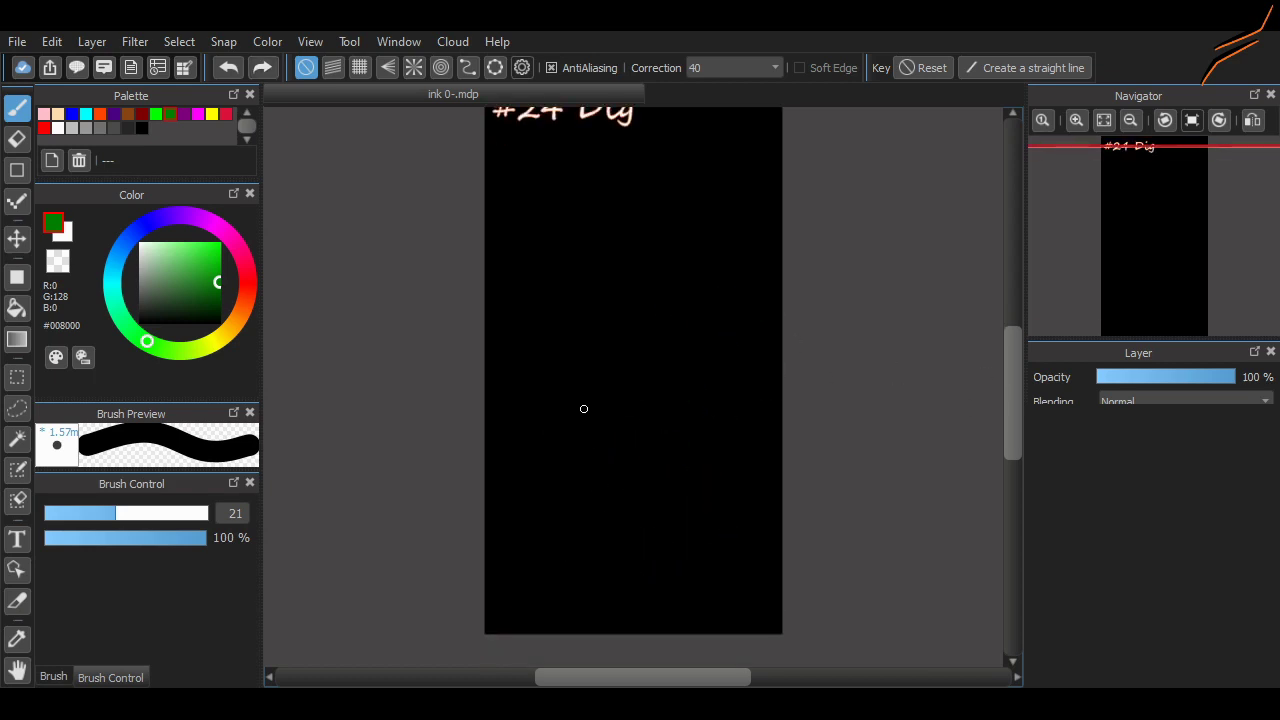
mouse_move(578, 508)
left_mouse_down()
mouse_move(691, 322)
mouse_move(590, 512)
left_mouse_up()
left_click_drag(620, 560, 736, 518)
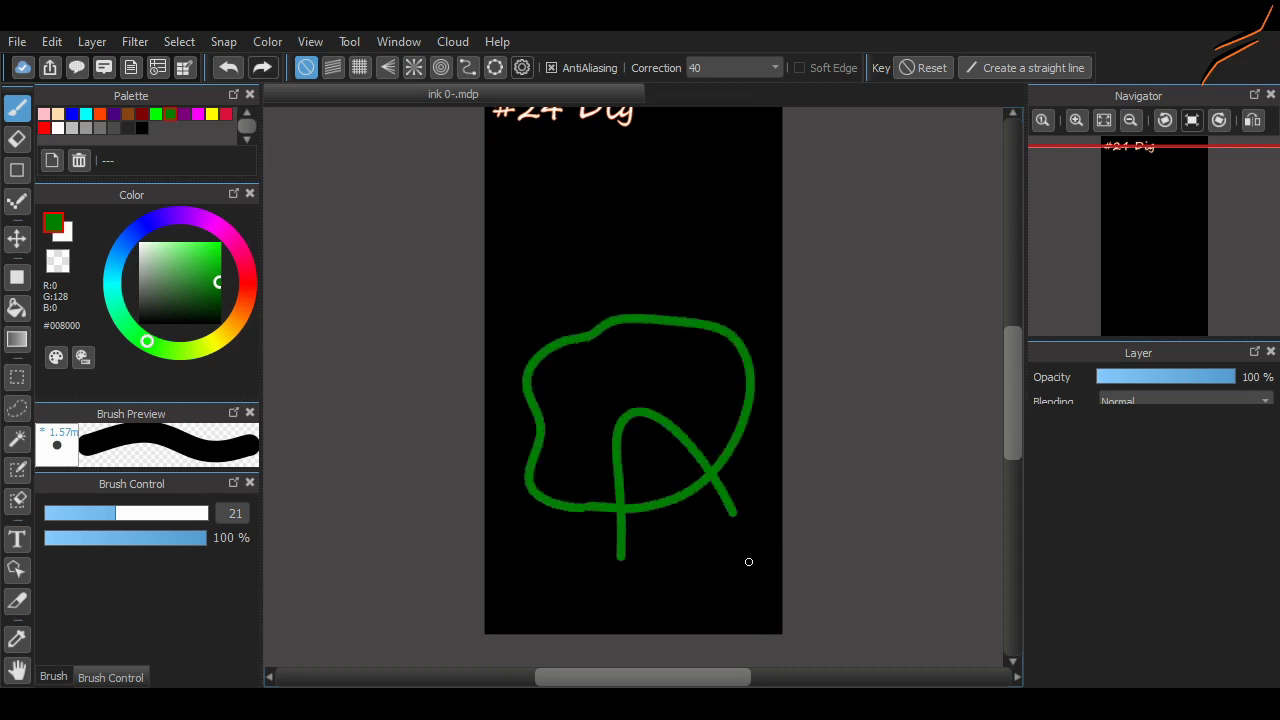
key("ctrl+z")
mouse_move(620, 598)
left_mouse_down()
mouse_move(670, 412)
mouse_move(784, 580)
mouse_move(768, 634)
mouse_move(691, 400)
mouse_move(784, 560)
left_mouse_up()
key("ctrl+z")
key("ctrl+z")
key("ctrl+z")
mouse_move(602, 602)
left_mouse_down()
mouse_move(674, 420)
mouse_move(812, 612)
left_mouse_up()
left_click_drag(593, 553, 597, 437)
key("ctrl+z")
mouse_move(622, 370)
left_mouse_down()
mouse_move(557, 305)
mouse_move(564, 295)
left_mouse_up()
mouse_move(601, 381)
left_mouse_down()
mouse_move(580, 343)
mouse_move(533, 317)
left_mouse_up()
left_click_drag(519, 323, 520, 250)
key("ctrl+z")
left_click_drag(514, 320, 488, 316)
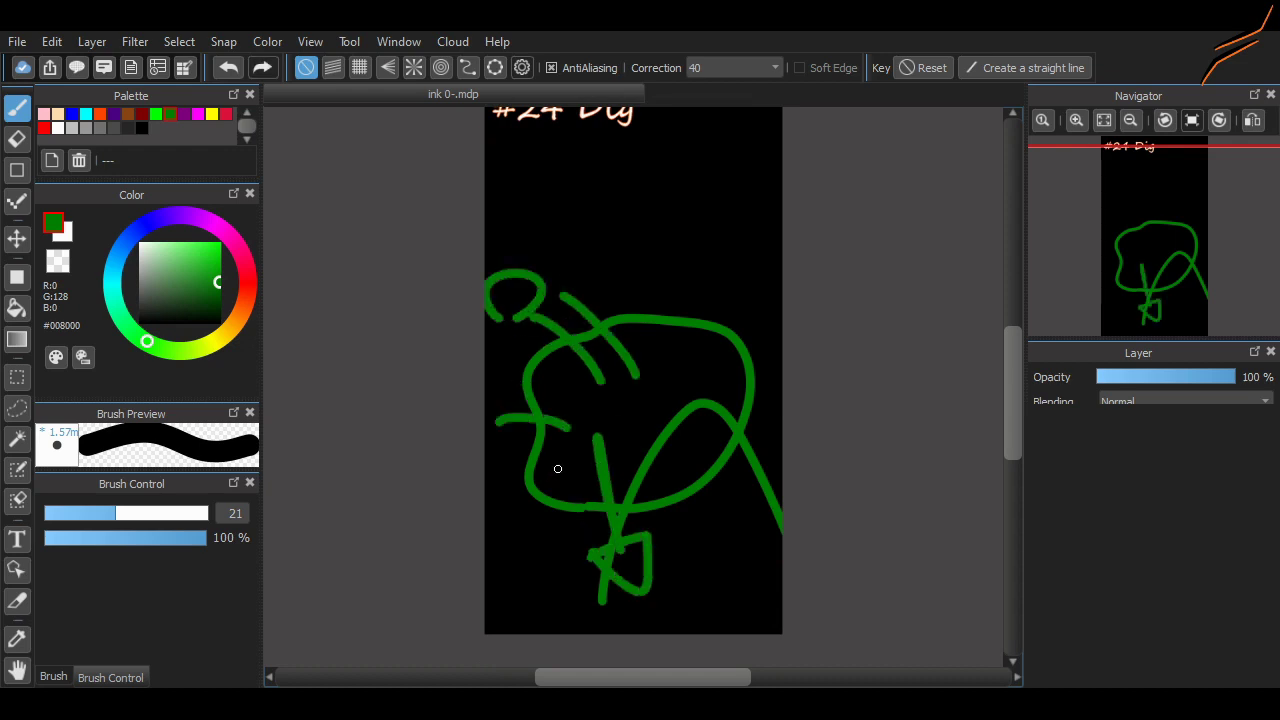
key("ctrl+z")
key("ctrl+z")
key("ctrl+z")
key("ctrl+z")
key("ctrl+z")
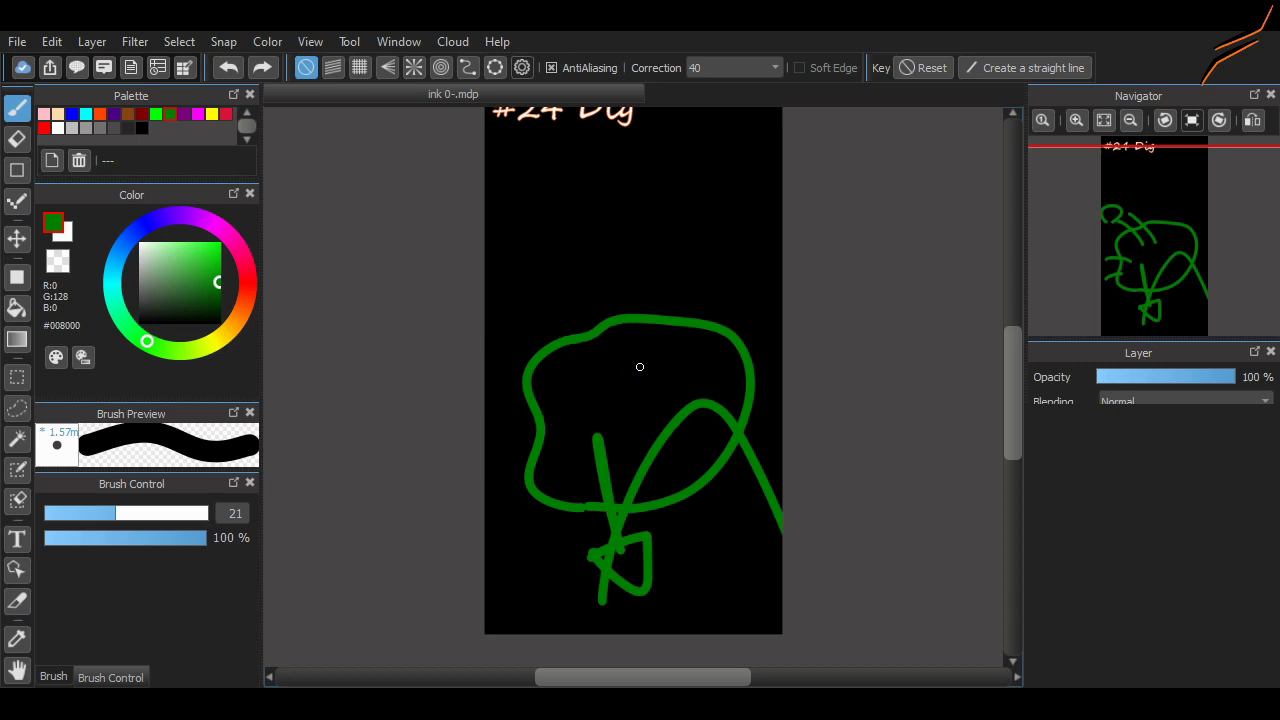
left_click_drag(637, 366, 527, 273)
left_click_drag(516, 350, 596, 362)
scroll(797, 435, "down", 1)
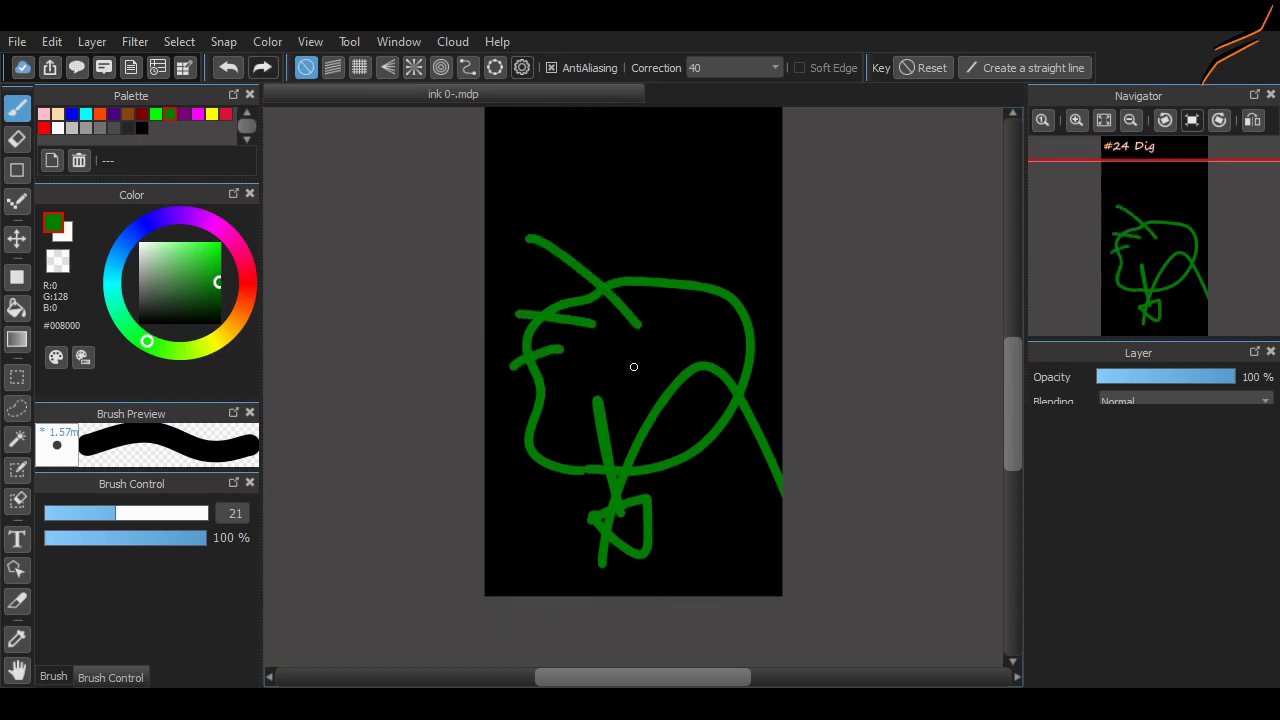
key("ctrl+z")
key("ctrl+z")
key("ctrl+z")
key("ctrl+z")
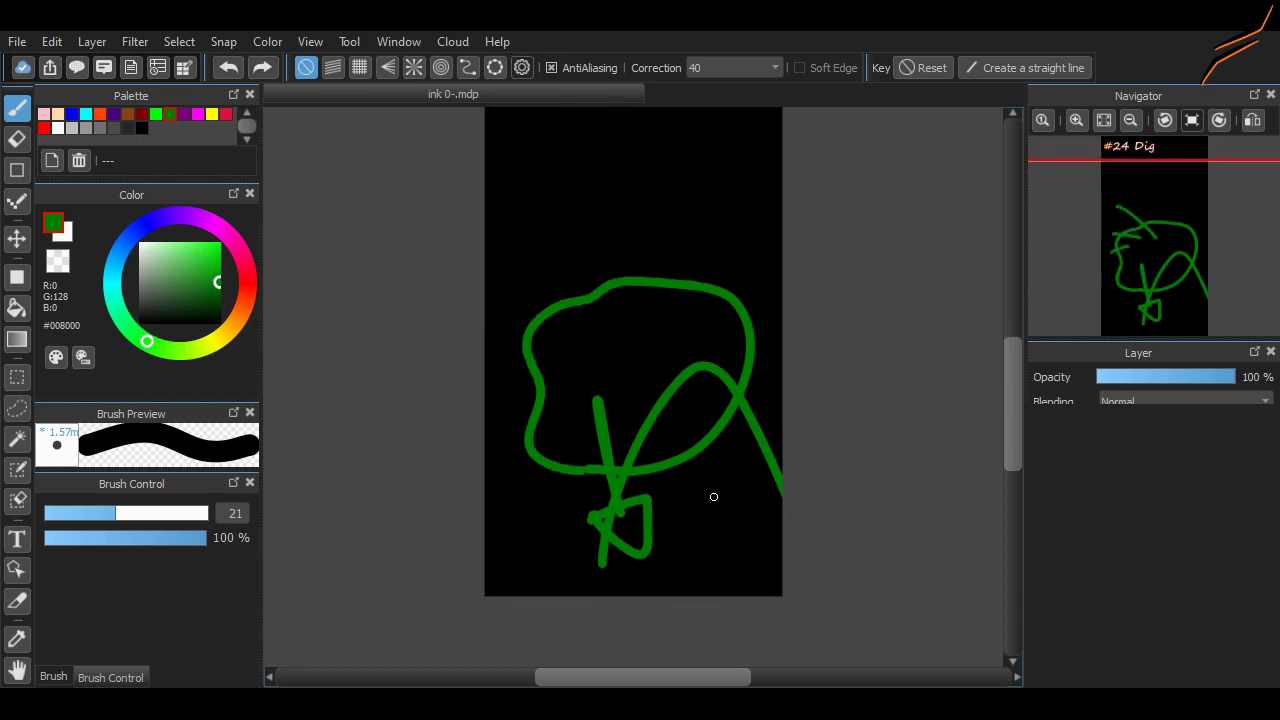
Enlarge the green sketch with a transform so it fills the width of the lower canvas.
scroll(999, 404, "up", 2)
scroll(999, 404, "down", 1)
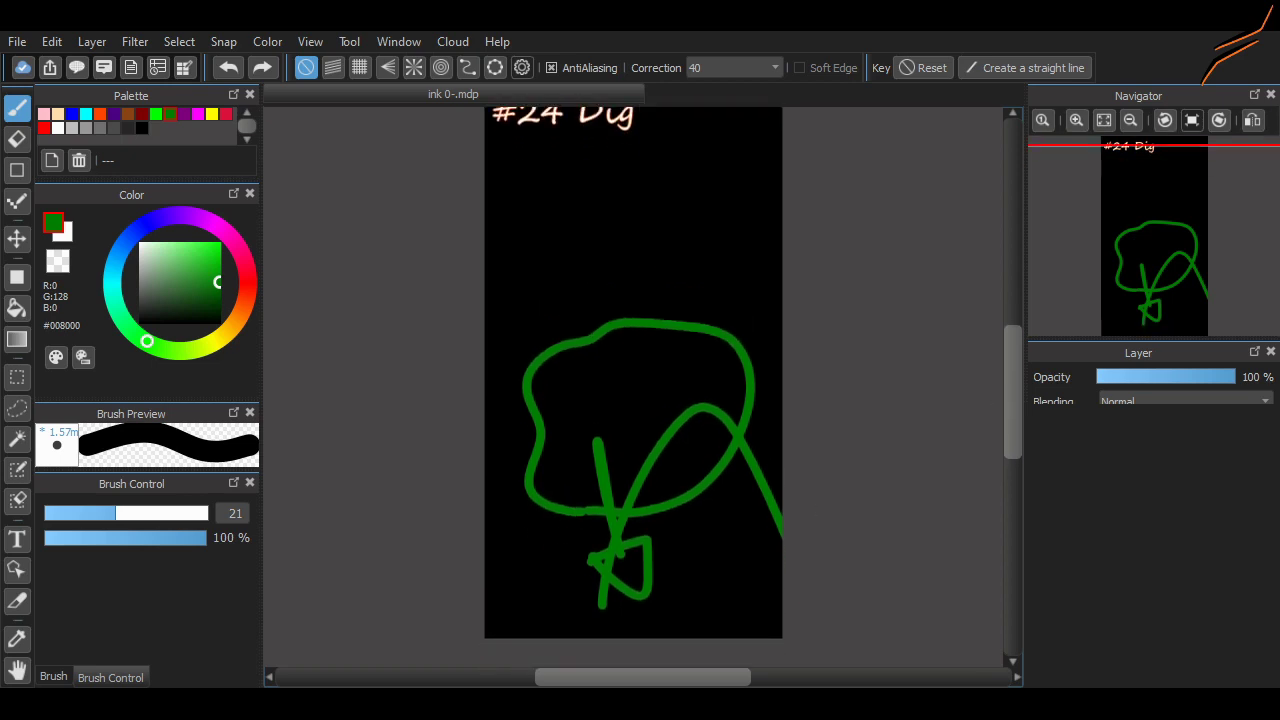
key("ctrl+t")
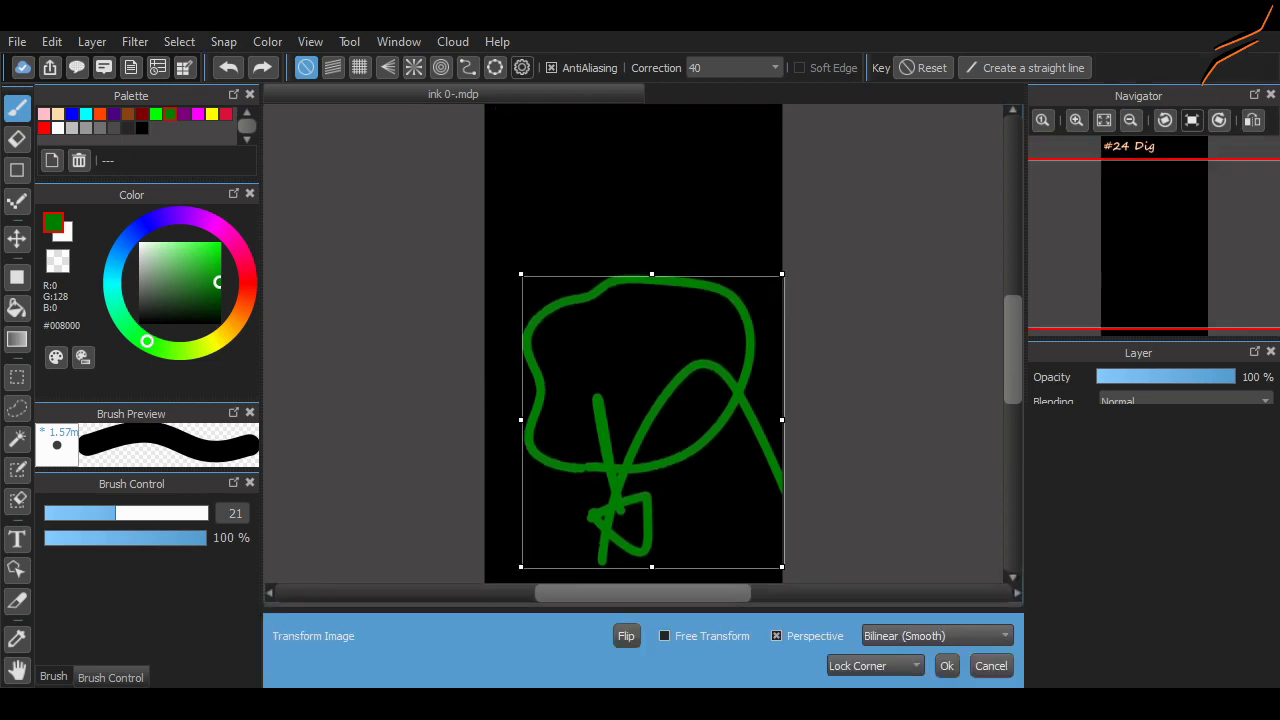
left_click_drag(521, 275, 438, 182)
left_click_drag(590, 340, 643, 353)
left_click(947, 666)
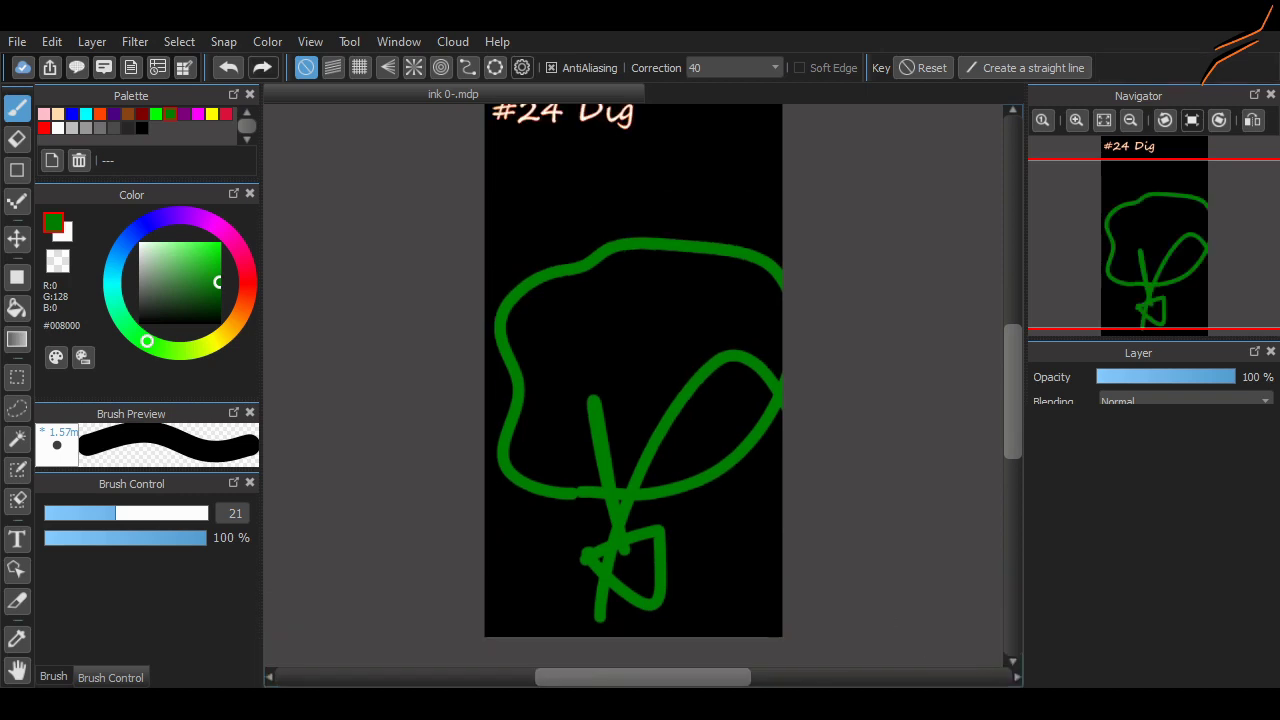
In magenta #FF00FF, add a zigzag scribble at the blob's lower-left edge and short strokes on either side of the straight line.
left_click(198, 114)
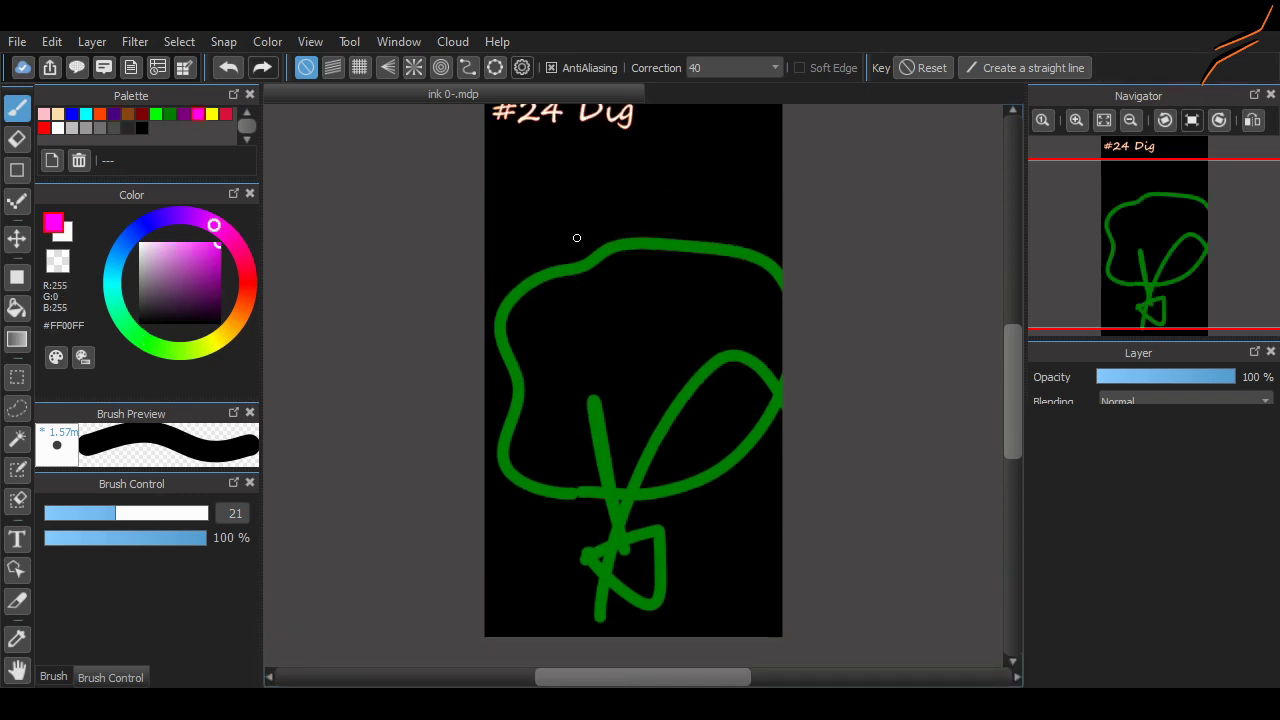
mouse_move(592, 234)
left_mouse_down()
mouse_move(611, 197)
mouse_move(709, 194)
left_mouse_up()
key("ctrl+z")
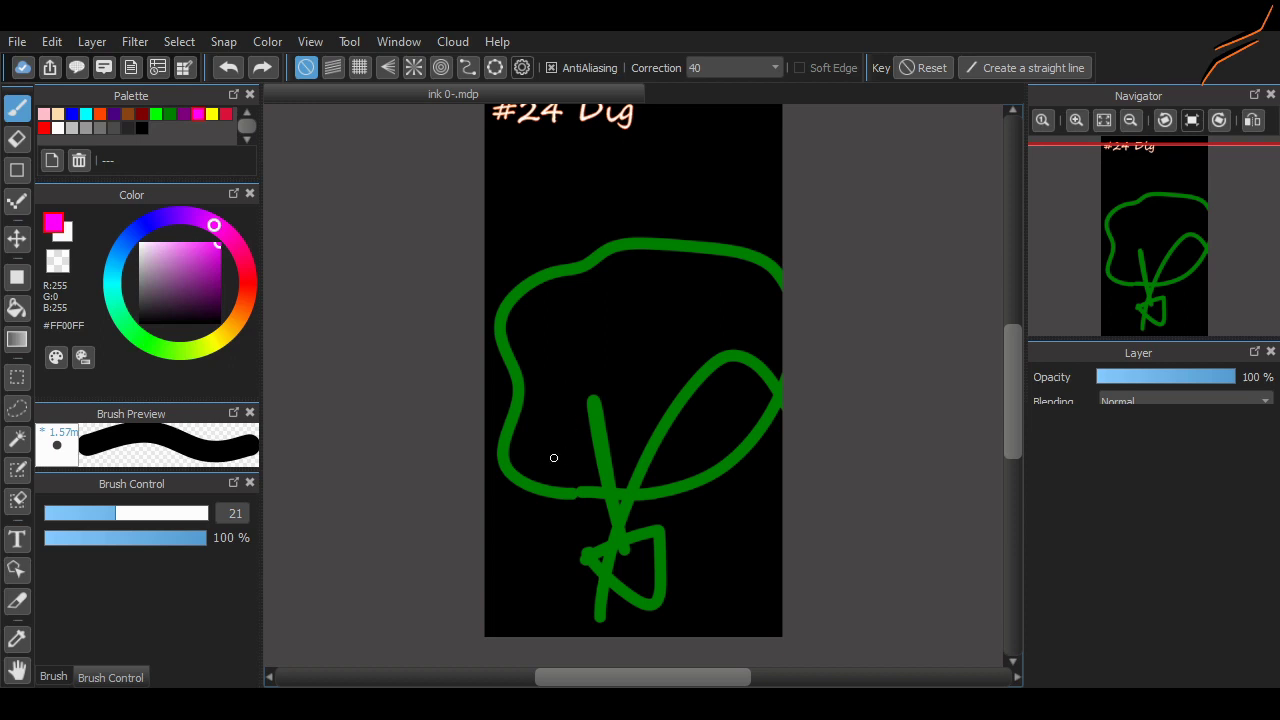
mouse_move(553, 457)
left_mouse_down()
mouse_move(519, 514)
mouse_move(563, 469)
mouse_move(573, 492)
mouse_move(554, 476)
mouse_move(554, 498)
mouse_move(591, 462)
left_mouse_up()
key("ctrl+z")
mouse_move(547, 421)
left_mouse_down()
mouse_move(570, 449)
mouse_move(646, 424)
left_mouse_up()
key("ctrl+z")
key("ctrl+z")
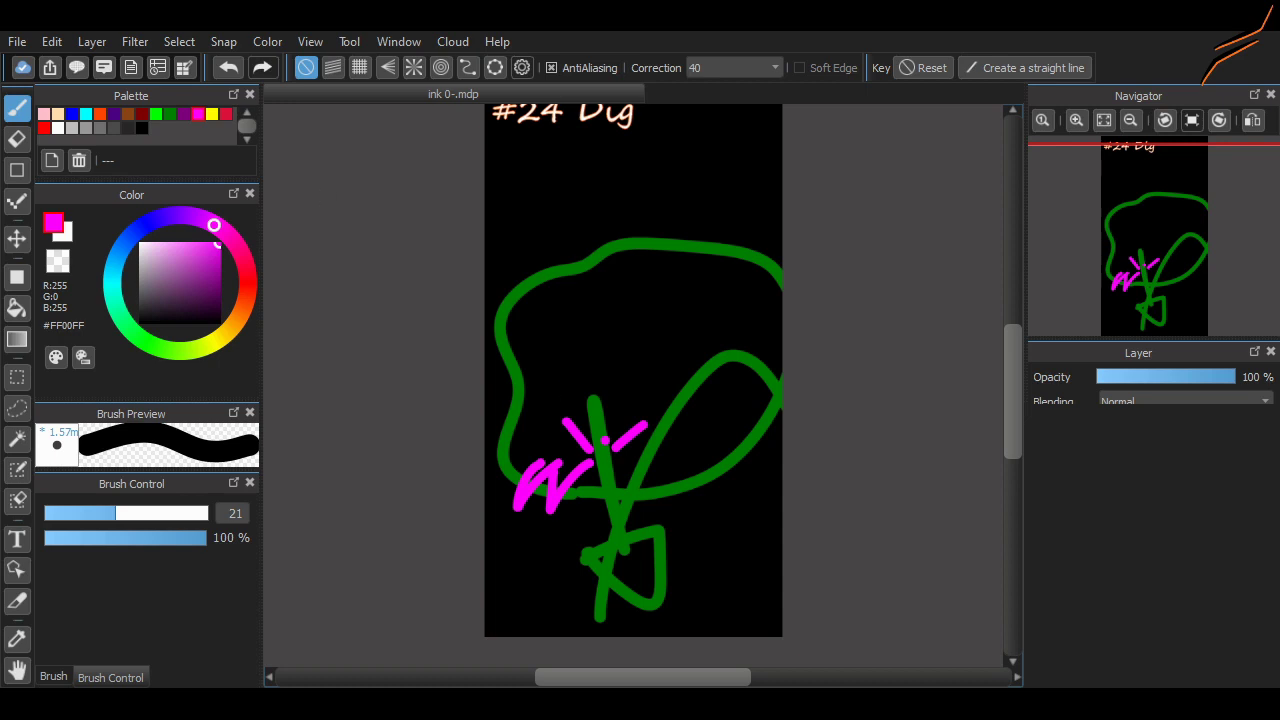
Start transforming the whole sketch with Free Transform enabled.
key("ctrl+t")
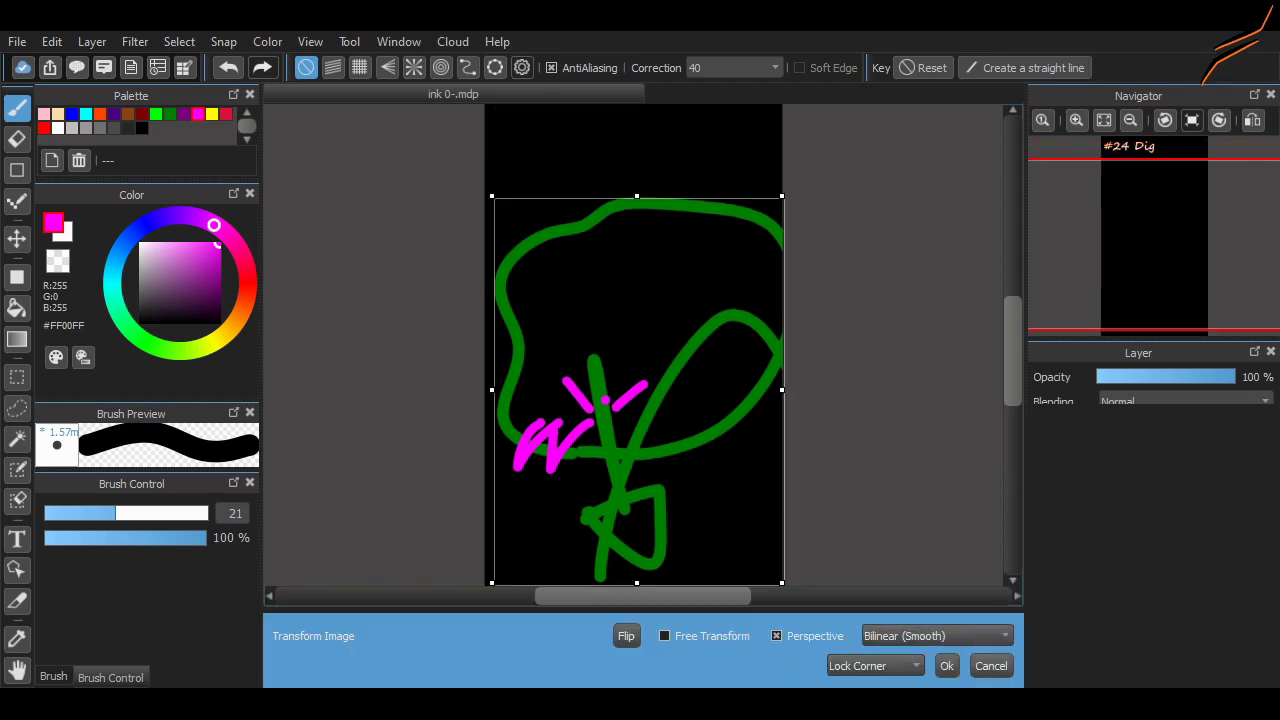
left_click_drag(637, 390, 635, 387)
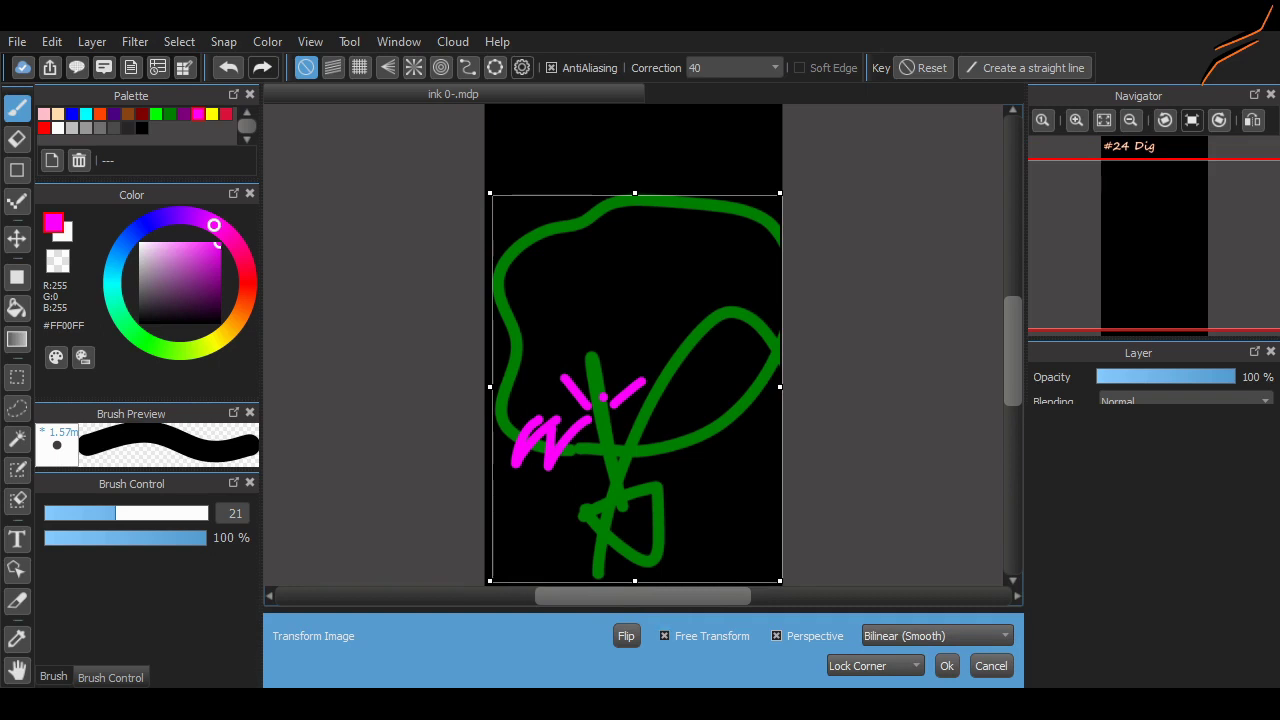
left_click_drag(781, 580, 759, 580)
left_click_drag(489, 580, 467, 524)
left_click_drag(759, 581, 757, 529)
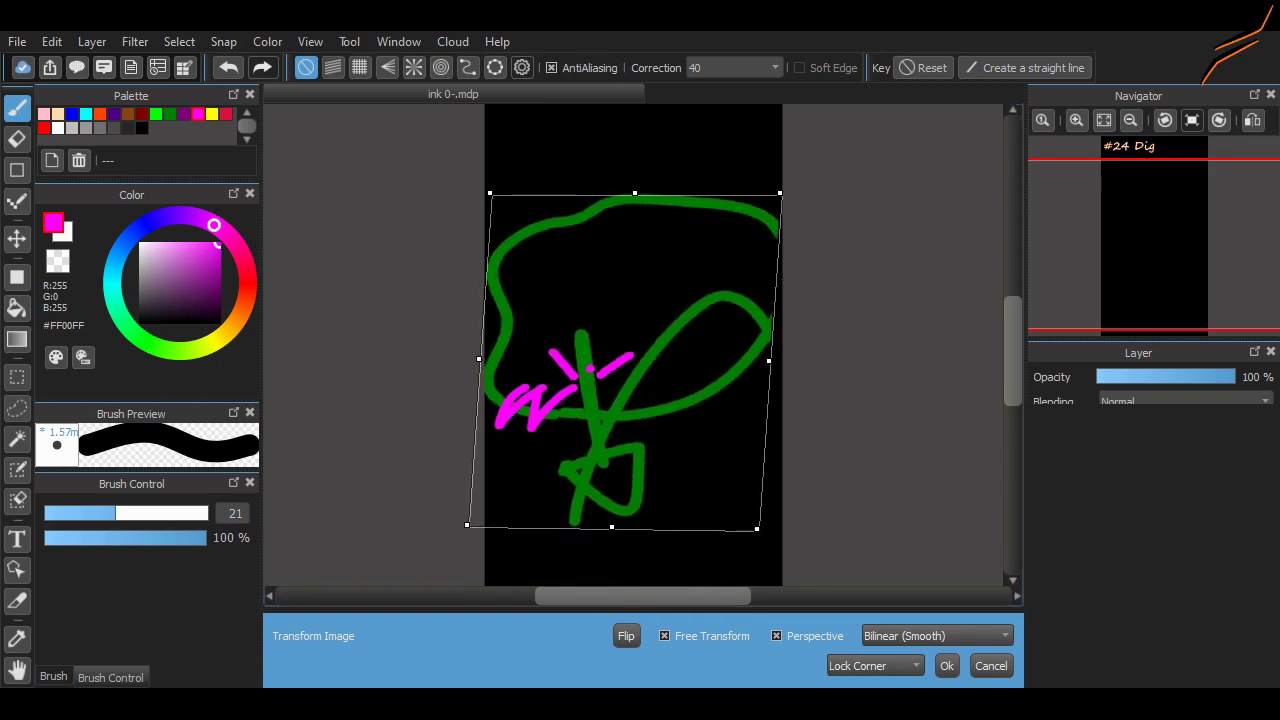
left_click_drag(780, 193, 804, 215)
left_click_drag(490, 193, 513, 218)
left_click_drag(804, 215, 809, 284)
left_click_drag(513, 219, 545, 292)
left_click_drag(630, 390, 610, 402)
left_click(665, 636)
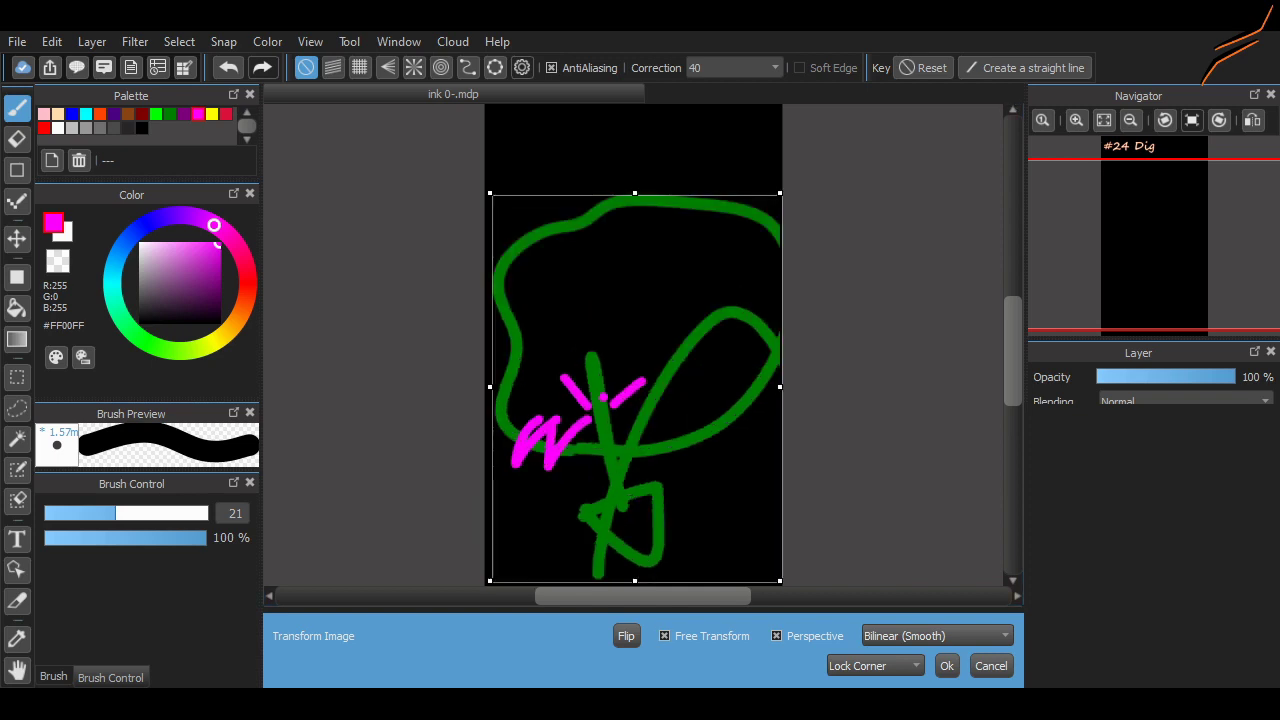
Distort the sketch into a parallelogram slanting to the right, shift it towards the canvas's left edge and apply the transform.
left_click_drag(781, 192, 866, 316)
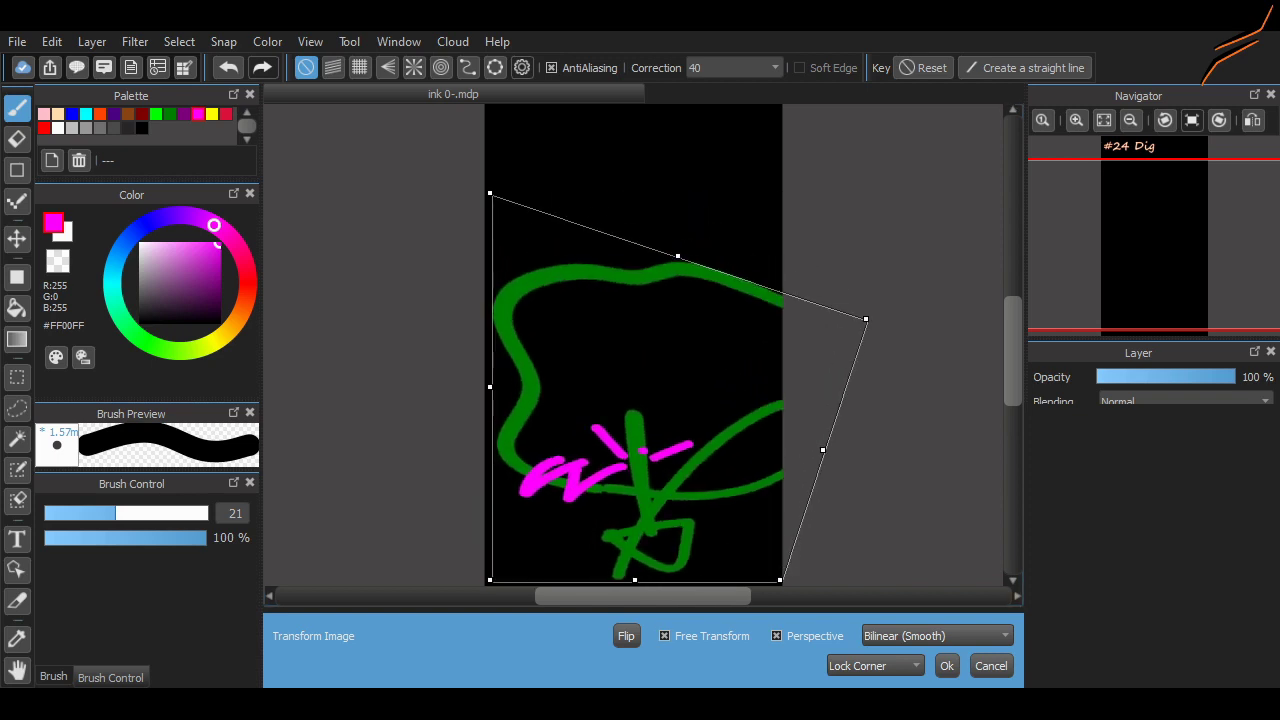
left_click_drag(489, 192, 586, 325)
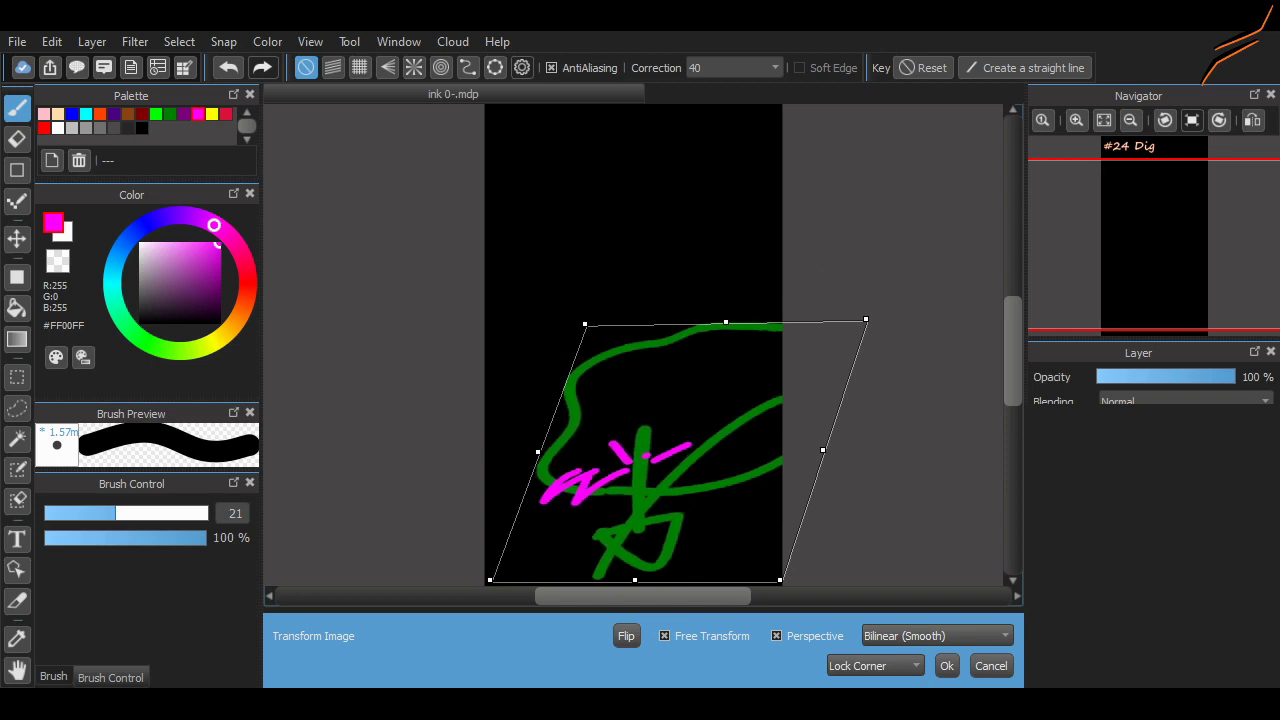
left_click_drag(670, 430, 613, 340)
left_click_drag(579, 490, 534, 551)
left_click_drag(388, 551, 412, 526)
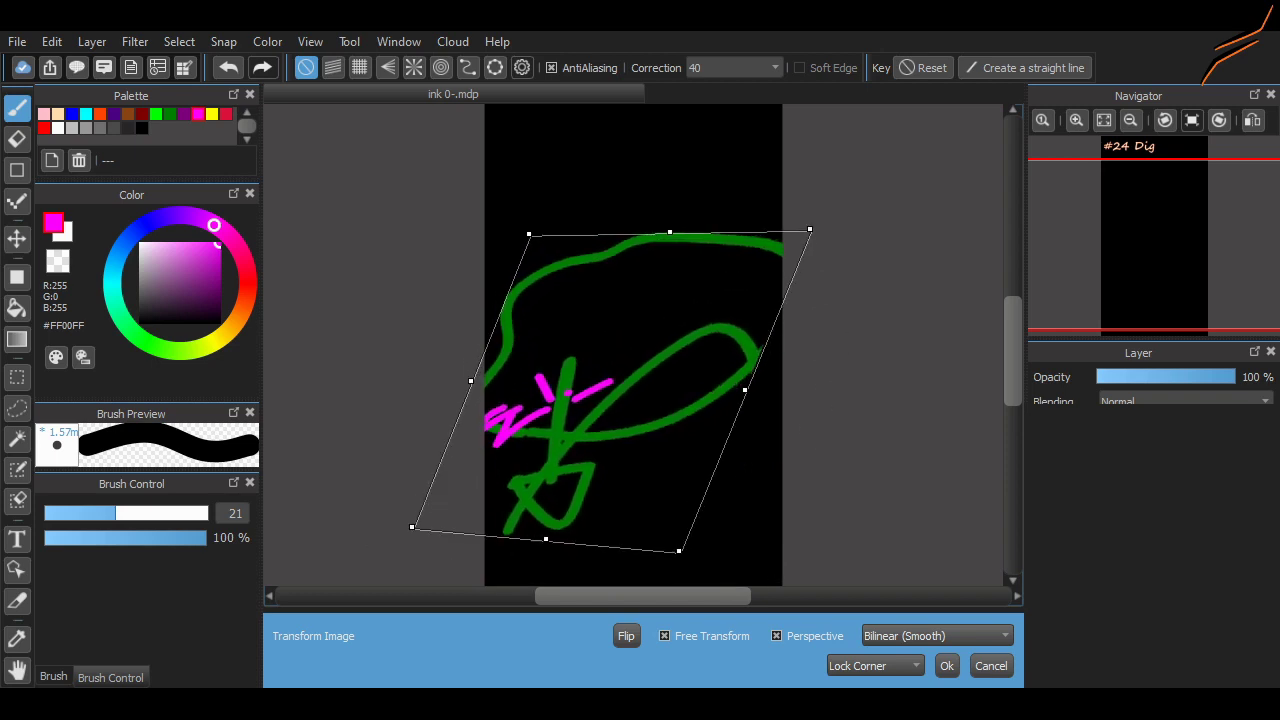
left_click_drag(611, 392, 622, 419)
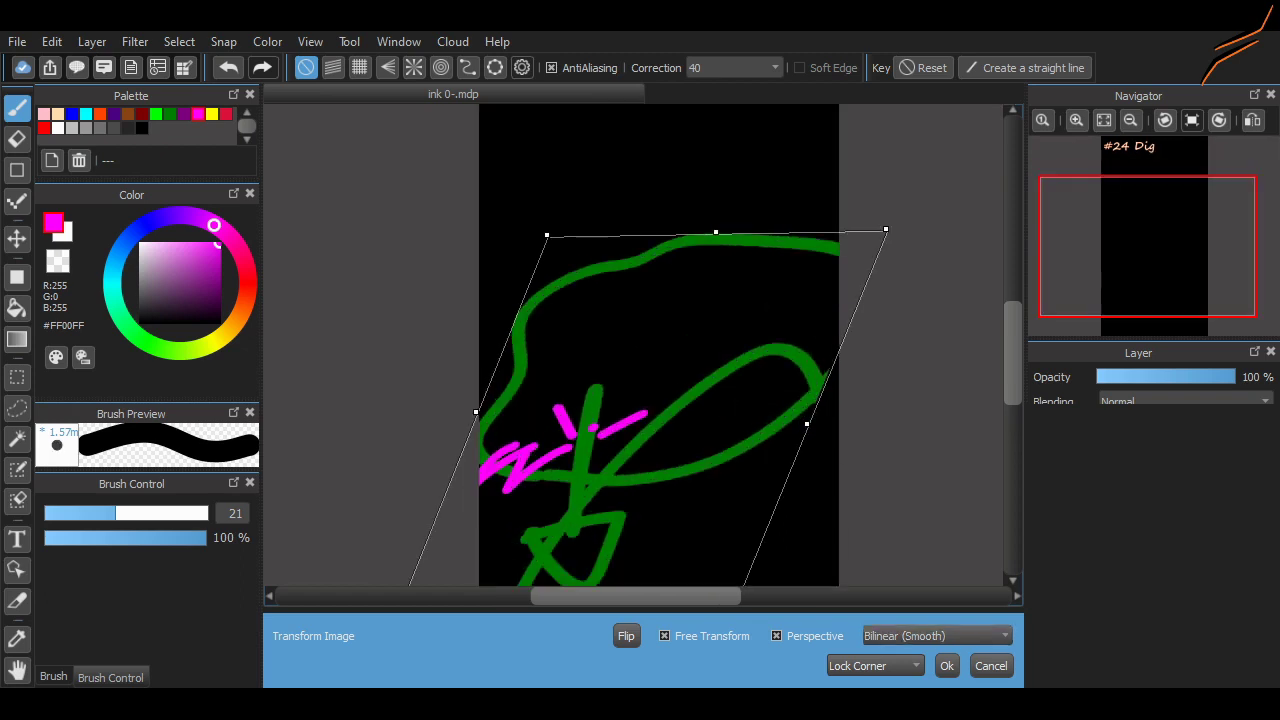
left_click(947, 665)
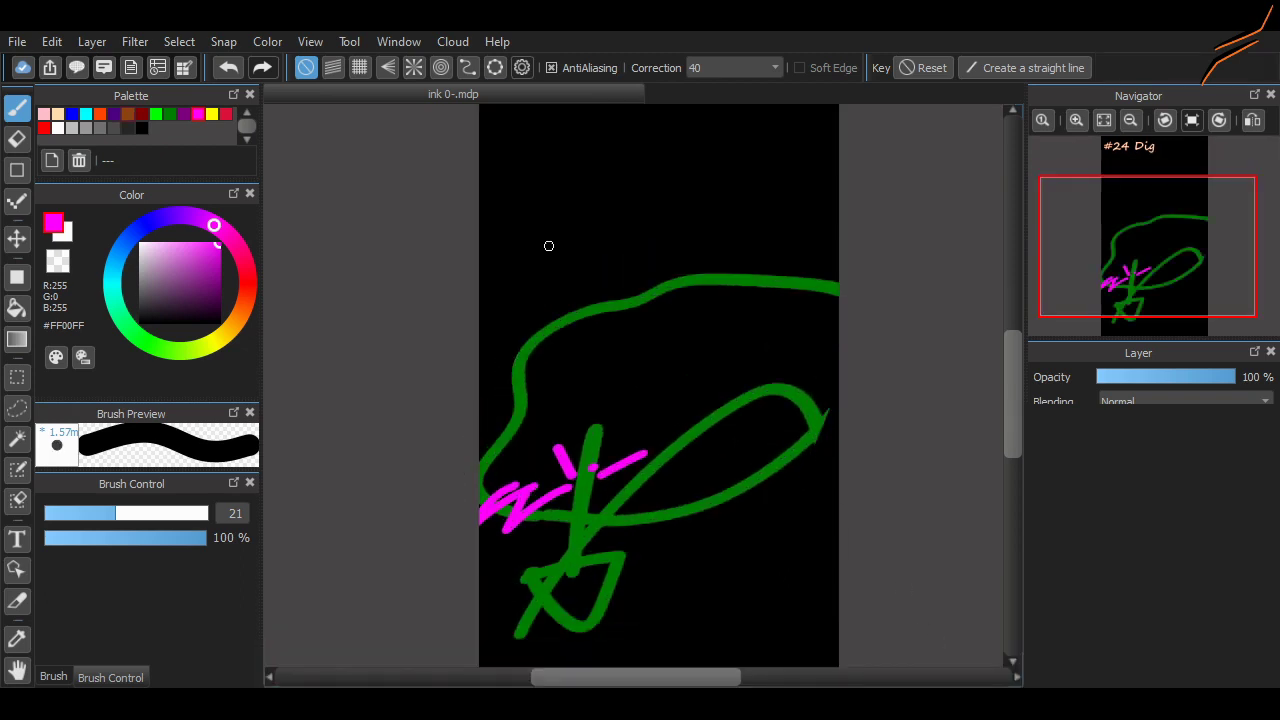
Draw a magenta line ending in a triangle with a curved stroke across its tip, and short arcs on the blob's left edge.
mouse_move(662, 517)
left_mouse_down()
mouse_move(712, 497)
mouse_move(651, 344)
left_mouse_up()
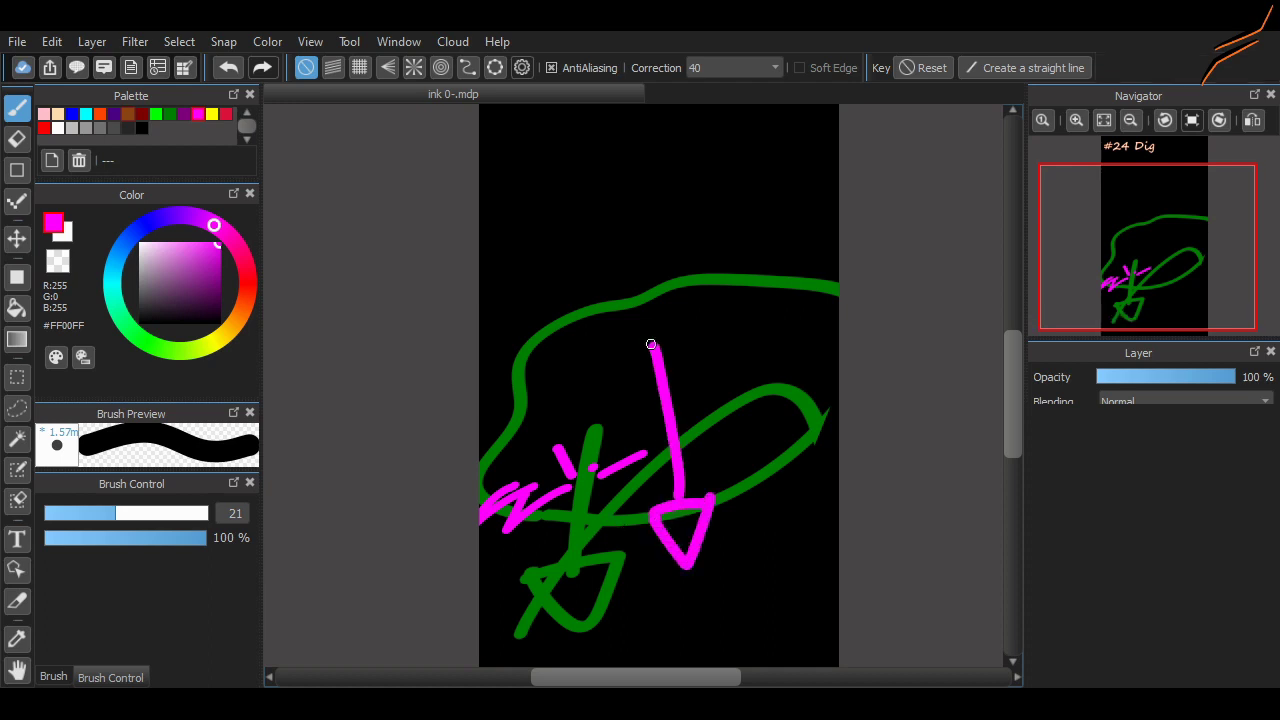
left_click_drag(648, 583, 736, 548)
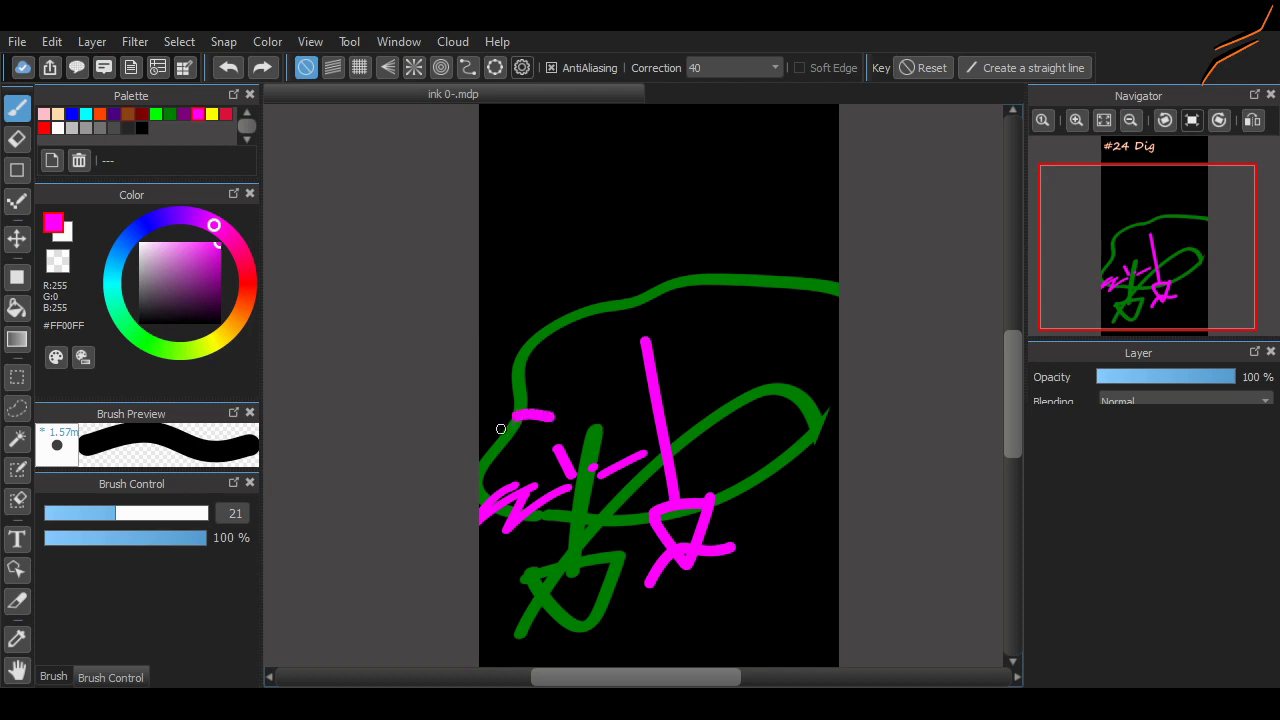
left_click_drag(489, 383, 563, 388)
Draw a magenta horizon line above the blob with an arch at its left end, and short arcs on the blob's upper-left outline.
scroll(743, 349, "up", 2)
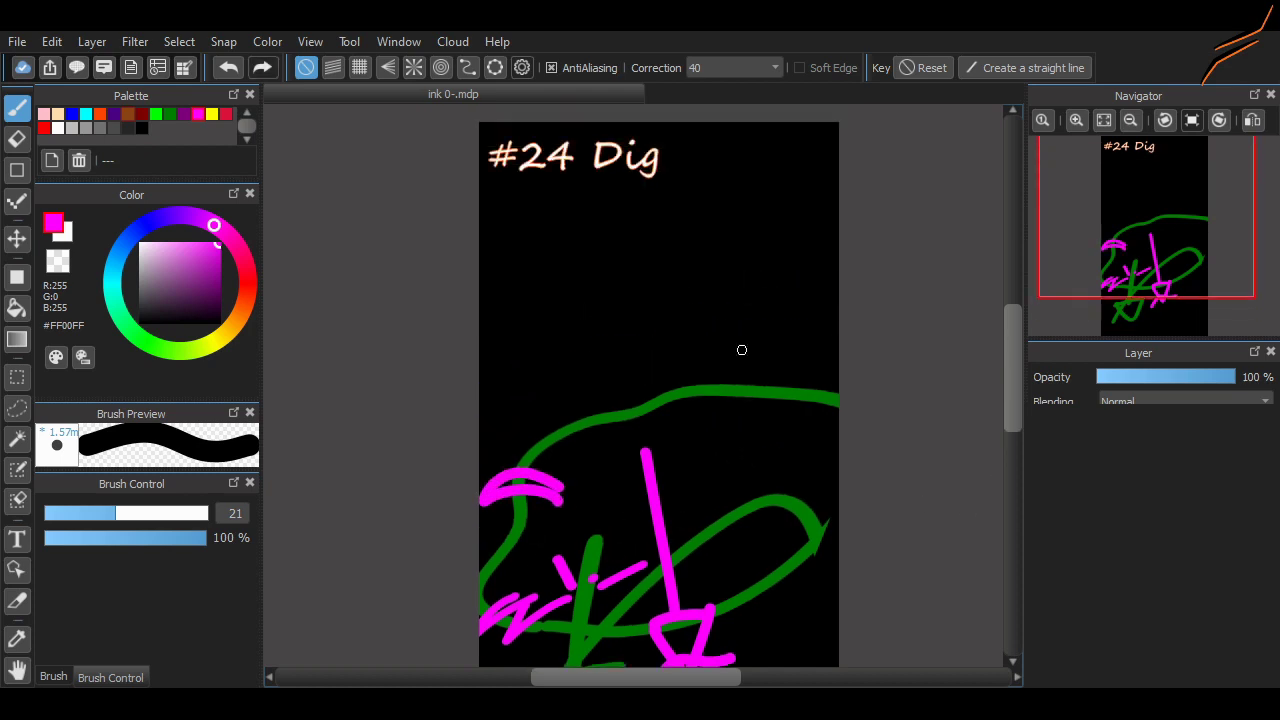
mouse_move(476, 379)
left_mouse_down()
mouse_move(889, 374)
mouse_move(774, 360)
mouse_move(850, 372)
mouse_move(501, 379)
mouse_move(858, 353)
left_mouse_up()
key("ctrl+z")
key("ctrl+z")
key("ctrl+z")
mouse_move(482, 410)
left_mouse_down()
mouse_move(560, 402)
mouse_move(522, 345)
mouse_move(588, 397)
left_mouse_up()
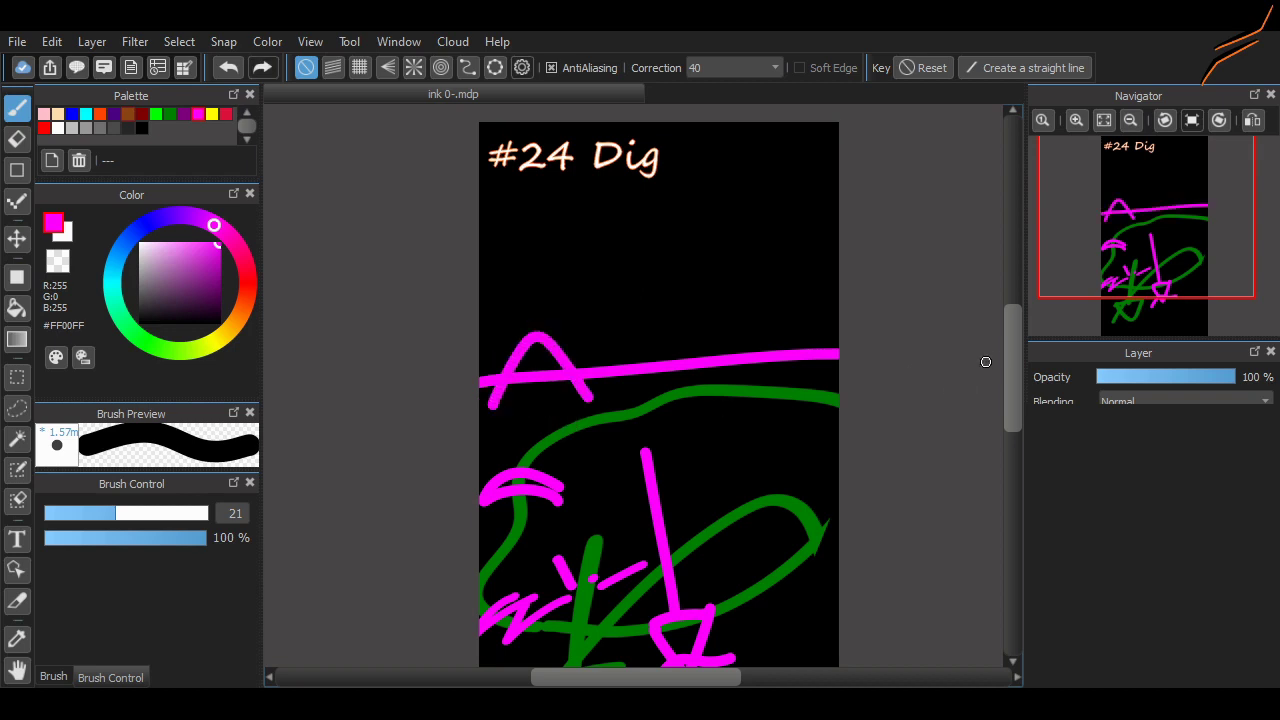
scroll(983, 363, "down", 3)
left_click_drag(546, 322, 603, 356)
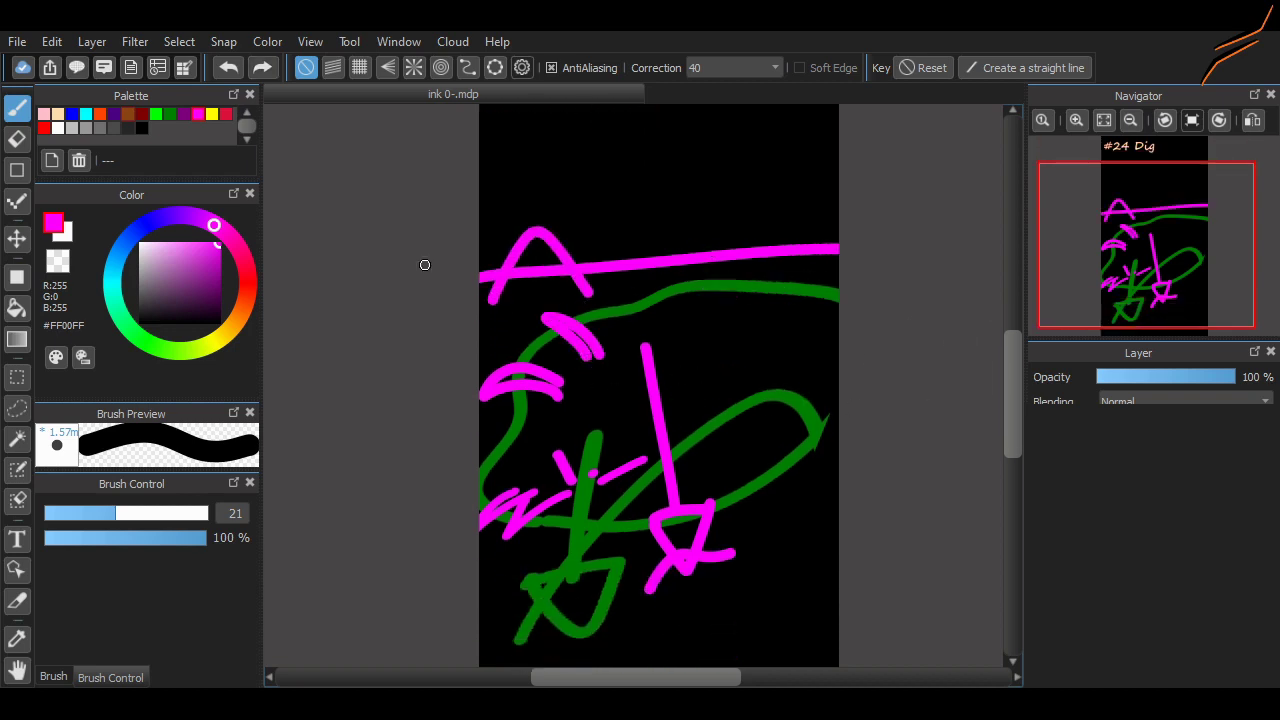
In cyan #00FFFF, draw a tall arch standing on a rectangular base at the right end of the magenta horizon line.
left_click(86, 114)
key("ctrl+z")
mouse_move(736, 233)
left_mouse_down()
mouse_move(742, 283)
mouse_move(725, 241)
mouse_move(818, 293)
mouse_move(820, 252)
mouse_move(727, 237)
mouse_move(824, 246)
mouse_move(743, 235)
mouse_move(795, 144)
mouse_move(806, 234)
left_mouse_up()
scroll(790, 347, "up", 1)
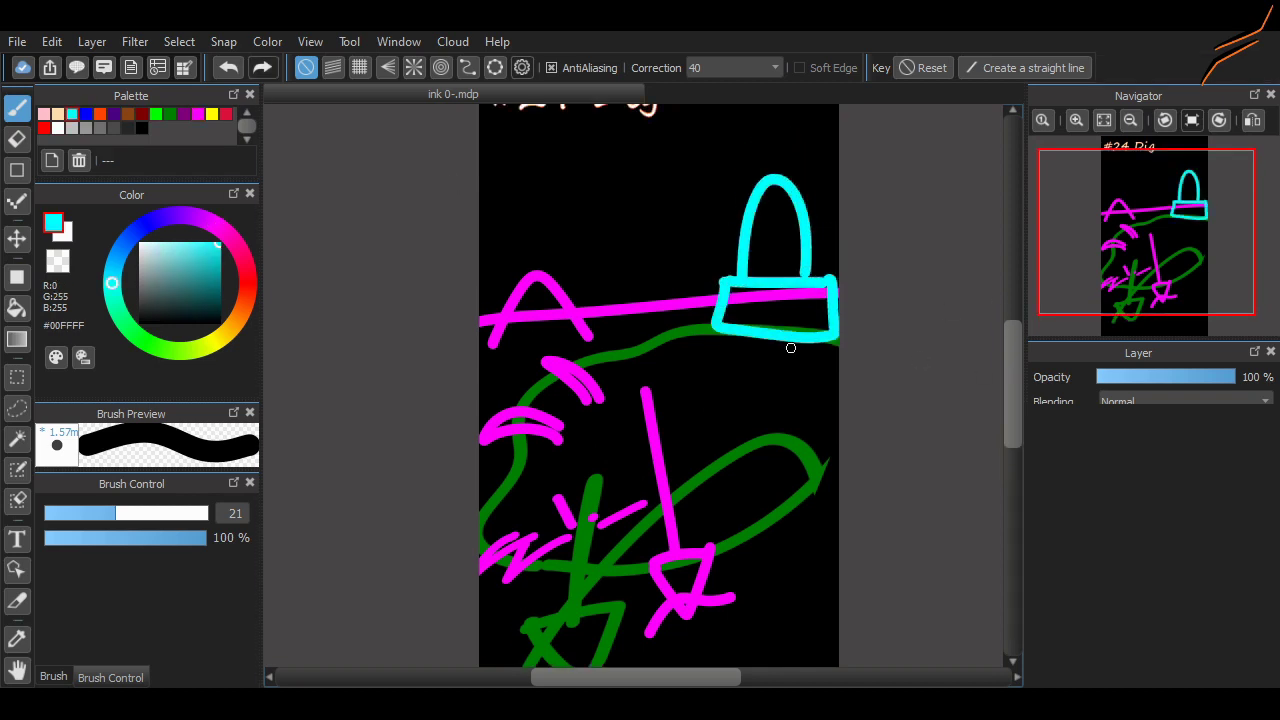
key("ctrl+z")
Draw a smaller cyan arch on the horizon line between the magenta arch and the tall cyan one.
scroll(743, 394, "down", 2)
scroll(743, 394, "up", 2)
left_click_drag(1013, 345, 1013, 333)
mouse_move(602, 348)
left_mouse_down()
mouse_move(608, 266)
mouse_move(635, 357)
mouse_move(639, 288)
mouse_move(666, 356)
mouse_move(654, 343)
mouse_move(656, 361)
left_mouse_up()
key("ctrl+z")
key("ctrl+z")
left_click_drag(1013, 370, 1013, 382)
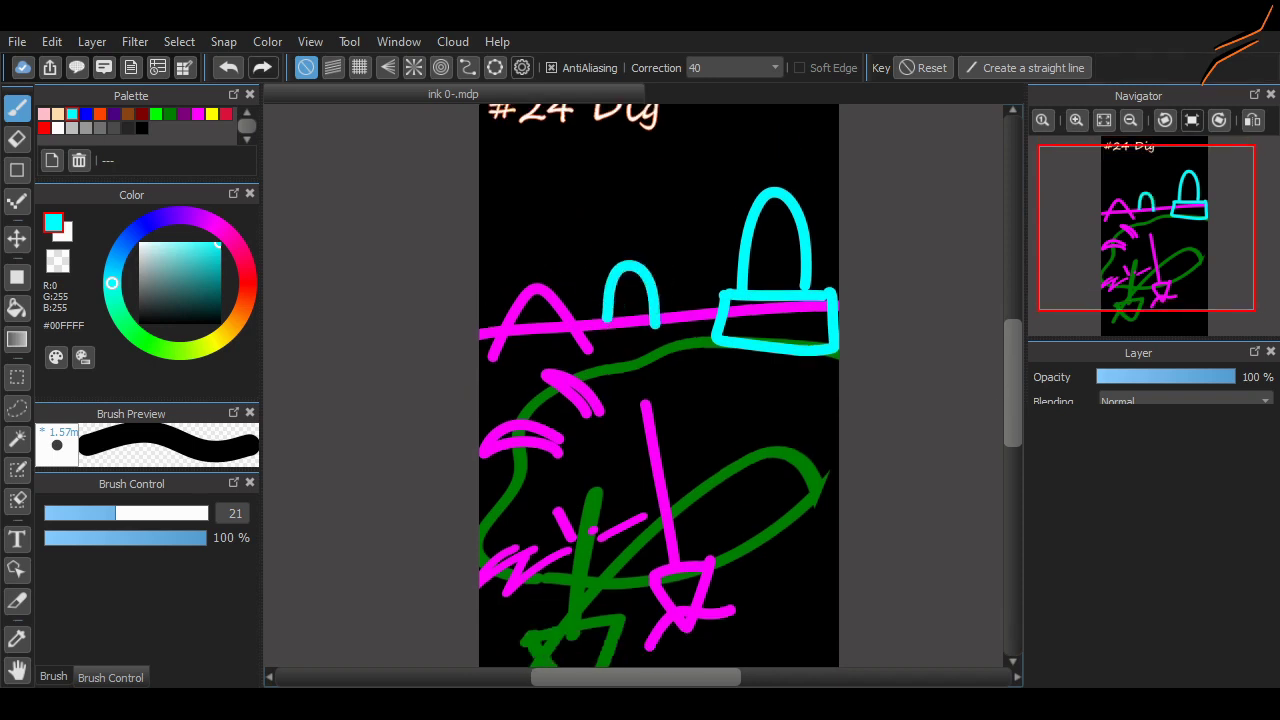
Reduce the colour sketch layer's opacity to about half and choose white with the Pen sharp 2 big brush.
scroll(900, 518, "down", 2)
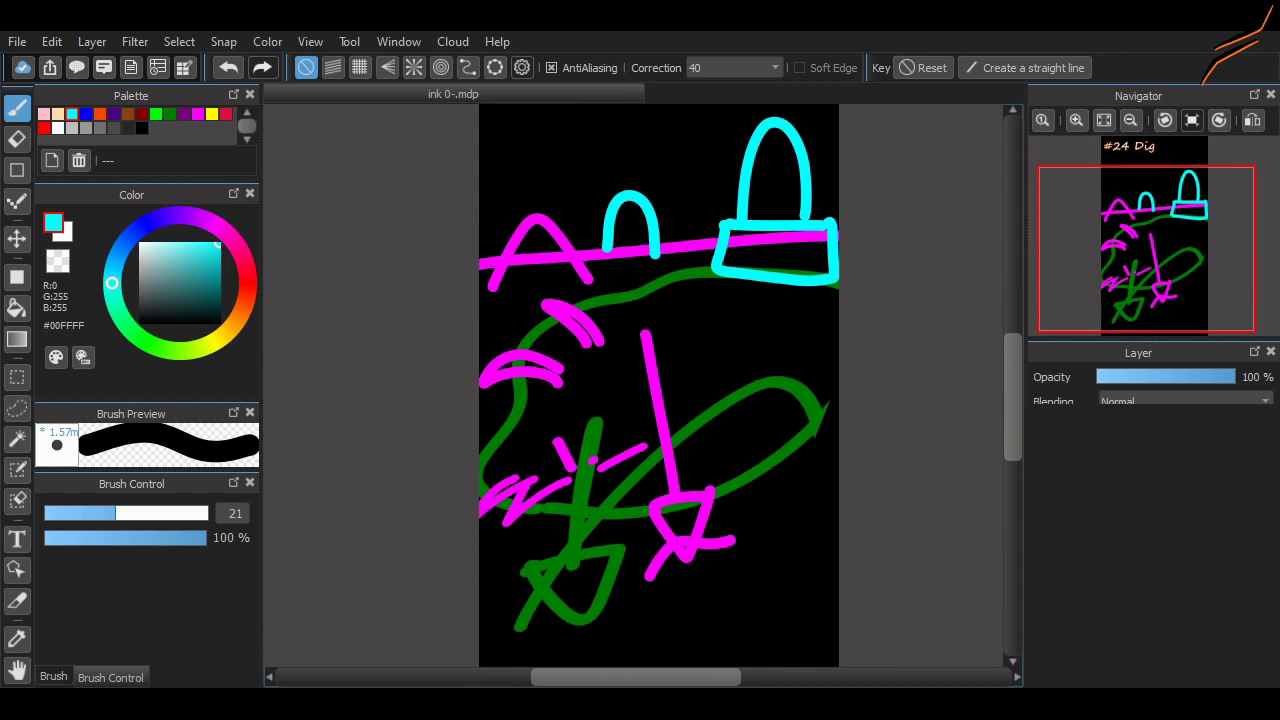
left_click(1167, 377)
left_click(1041, 676)
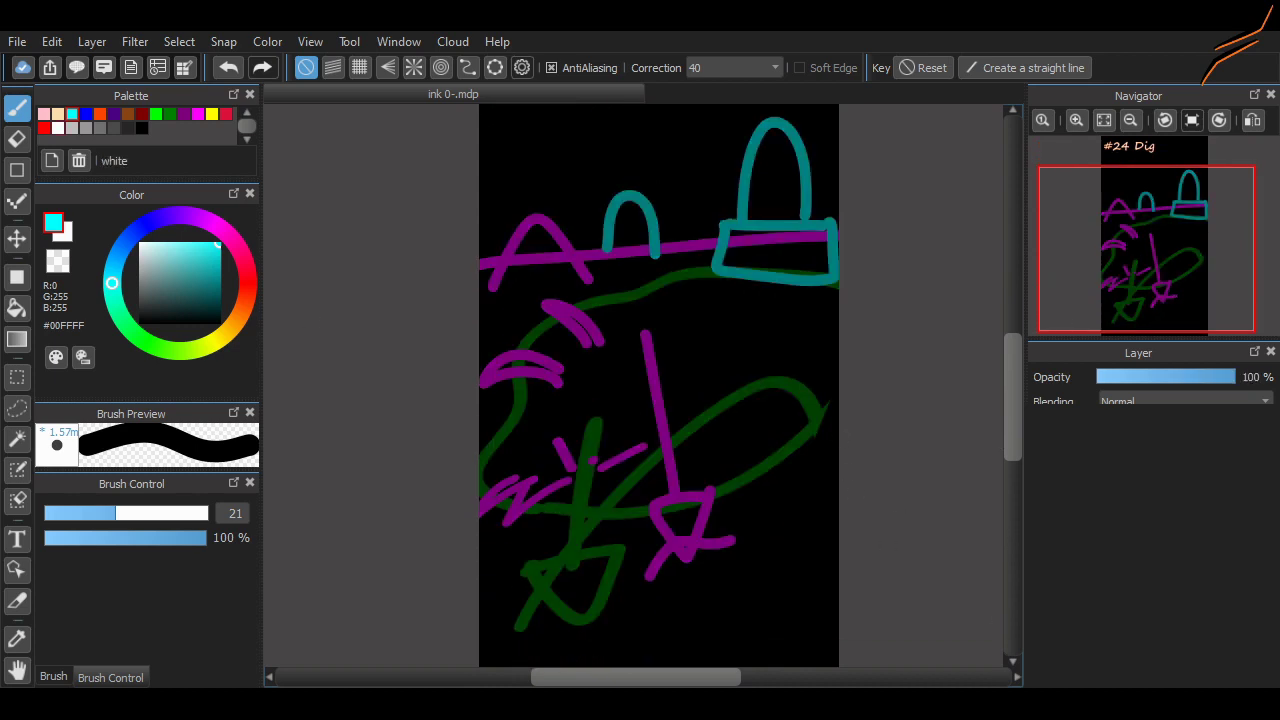
left_click(58, 128)
left_click(53, 677)
left_click(138, 546)
Try white test strokes over the sketch with the Pen (Sharp) - 21 and Pen sharp 2 big brushes.
mouse_move(617, 443)
left_mouse_down()
mouse_move(677, 394)
mouse_move(662, 452)
left_mouse_up()
key("ctrl+z")
key("ctrl+z")
left_click(138, 525)
mouse_move(551, 448)
left_mouse_down()
mouse_move(592, 421)
mouse_move(658, 450)
left_mouse_up()
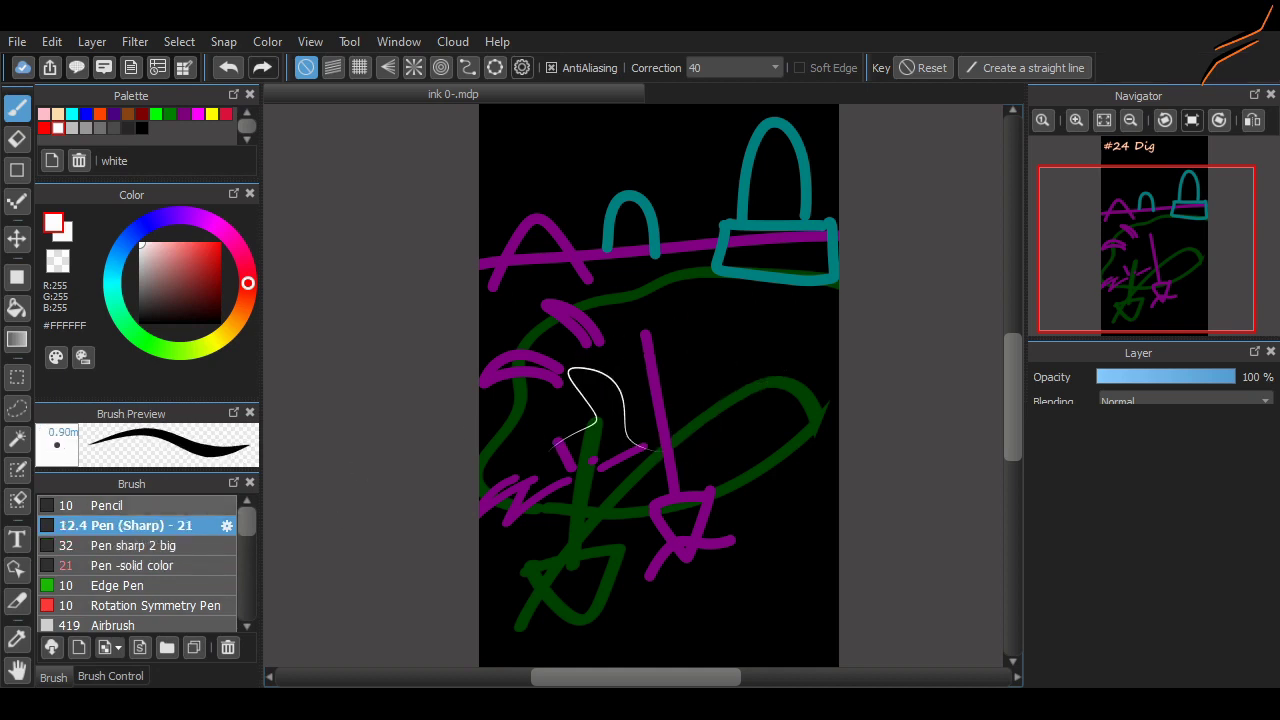
key("ctrl+z")
left_click_drag(530, 432, 668, 368)
left_click(138, 545)
left_click_drag(530, 408, 658, 352)
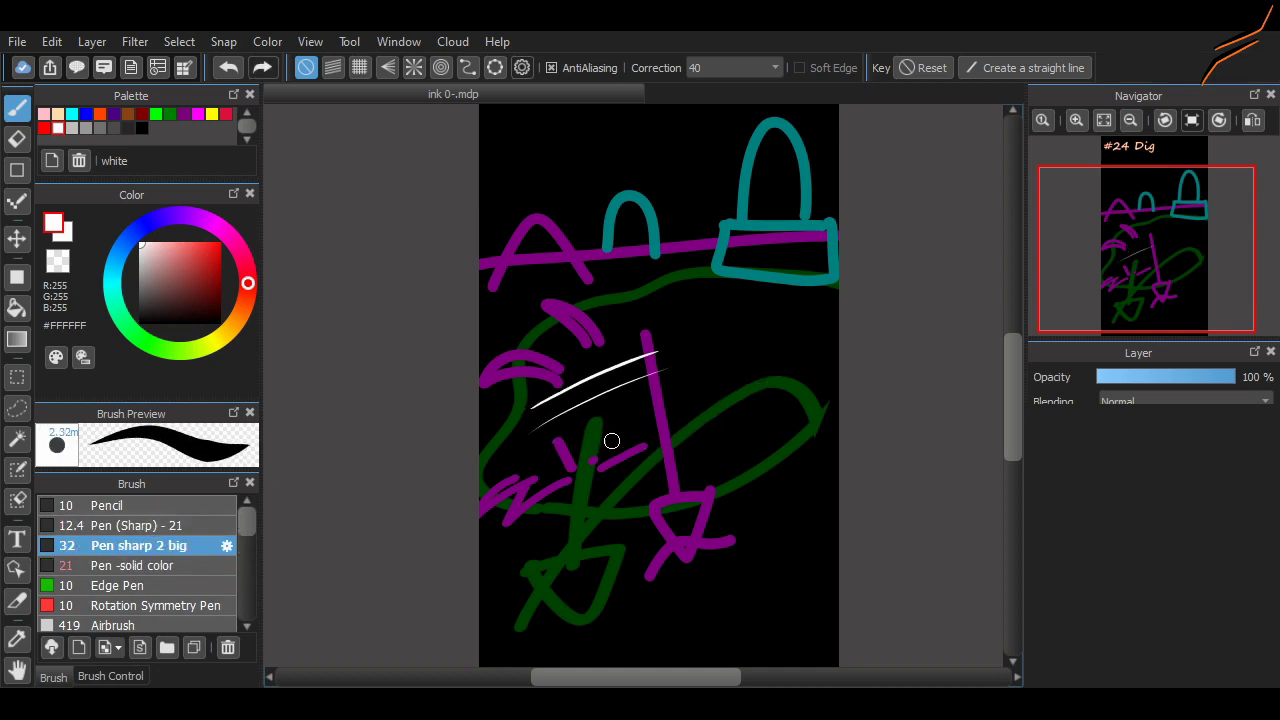
key("ctrl+z")
key("ctrl+z")
Draw the shovel blade in white as a box with a wavy lower edge over the magenta triangle.
left_click_drag(1013, 365, 1013, 387)
left_click(1077, 120)
left_click_drag(654, 532, 808, 498)
mouse_move(689, 505)
left_mouse_down()
mouse_move(771, 443)
mouse_move(790, 490)
left_mouse_up()
key("ctrl+z")
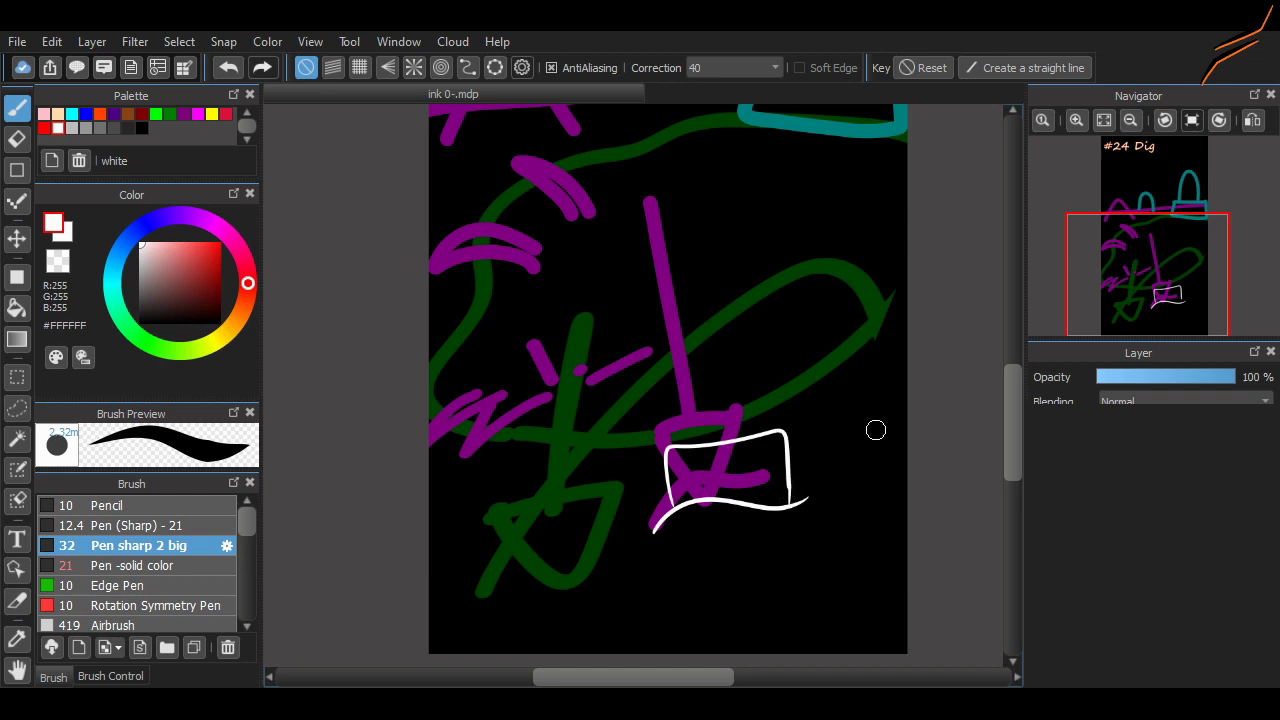
Draw the shovel's two-line shaft rising from the blade and a triangular handle with a smaller triangle inside.
scroll(789, 423, "up", 2)
left_click_drag(720, 515, 683, 365)
key("ctrl+z")
left_click_drag(711, 520, 678, 302)
mouse_move(687, 300)
left_mouse_down()
mouse_move(739, 529)
mouse_move(700, 294)
left_mouse_up()
key("ctrl+z")
key("ctrl+z")
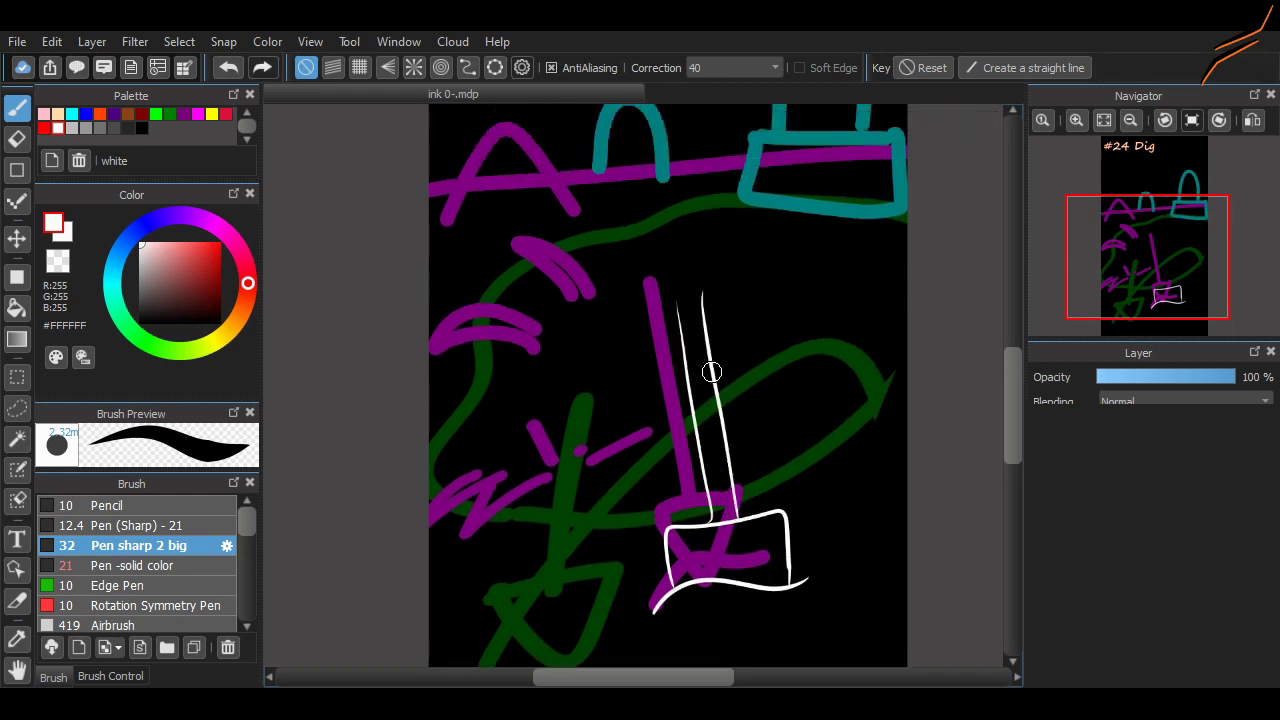
key("ctrl+z")
mouse_move(740, 519)
left_mouse_down()
mouse_move(689, 268)
mouse_move(671, 280)
mouse_move(694, 257)
mouse_move(689, 270)
left_mouse_up()
key("ctrl+z")
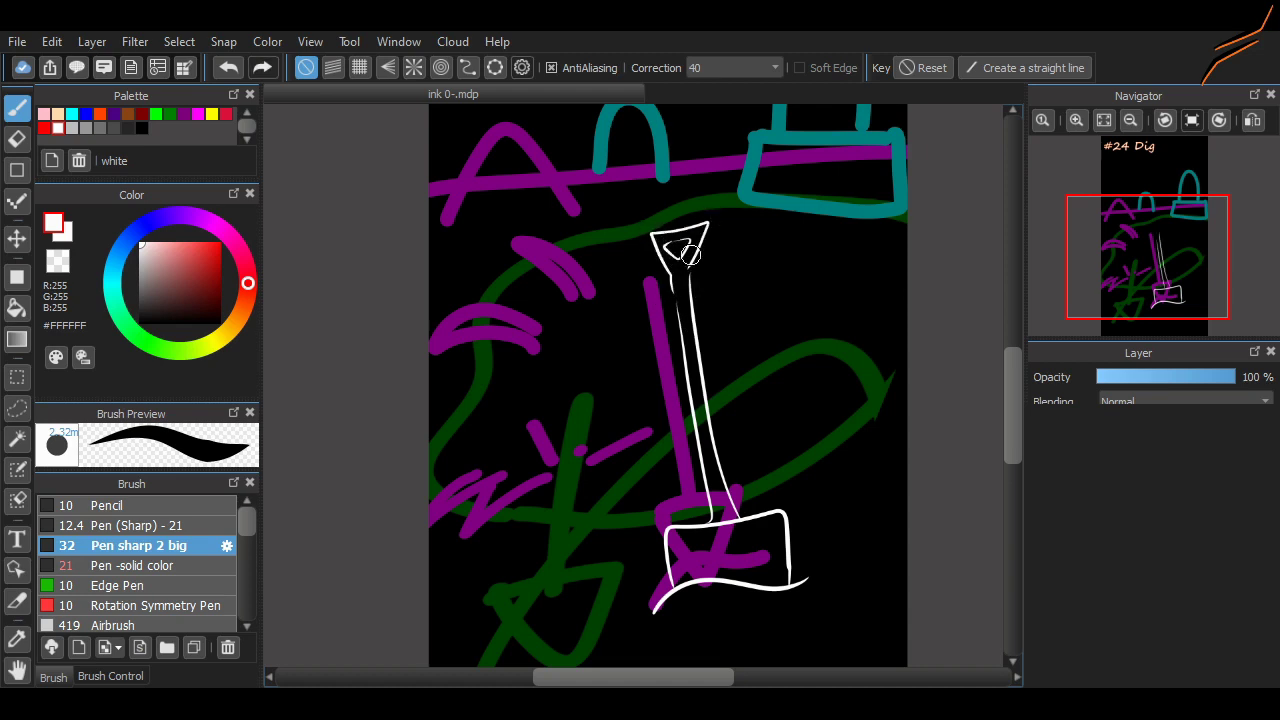
Draw the white dirt mound as a curve rising from the lower left and a second arch behind the shovel to the canvas's right edge.
scroll(997, 406, "down", 3)
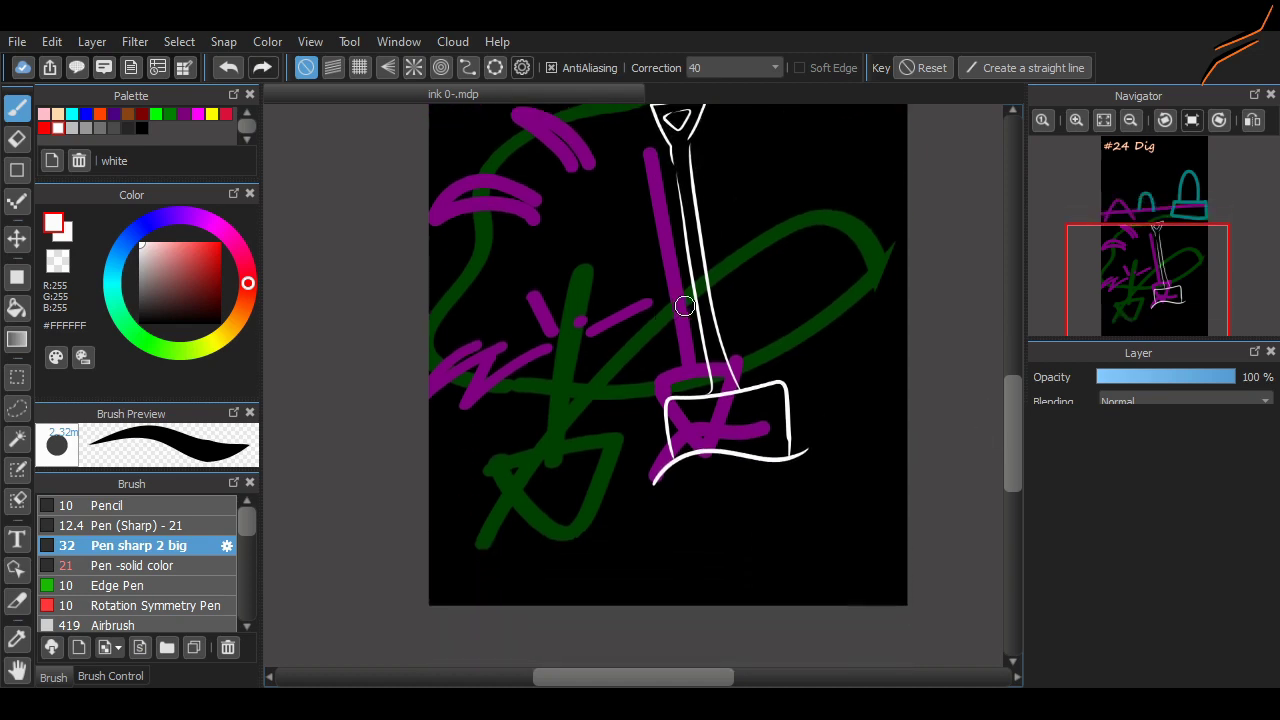
left_click_drag(677, 340, 556, 556)
key("ctrl+z")
mouse_move(671, 364)
left_mouse_down()
mouse_move(508, 571)
mouse_move(538, 454)
mouse_move(681, 373)
mouse_move(920, 380)
left_mouse_up()
key("ctrl+z")
scroll(988, 449, "up", 1)
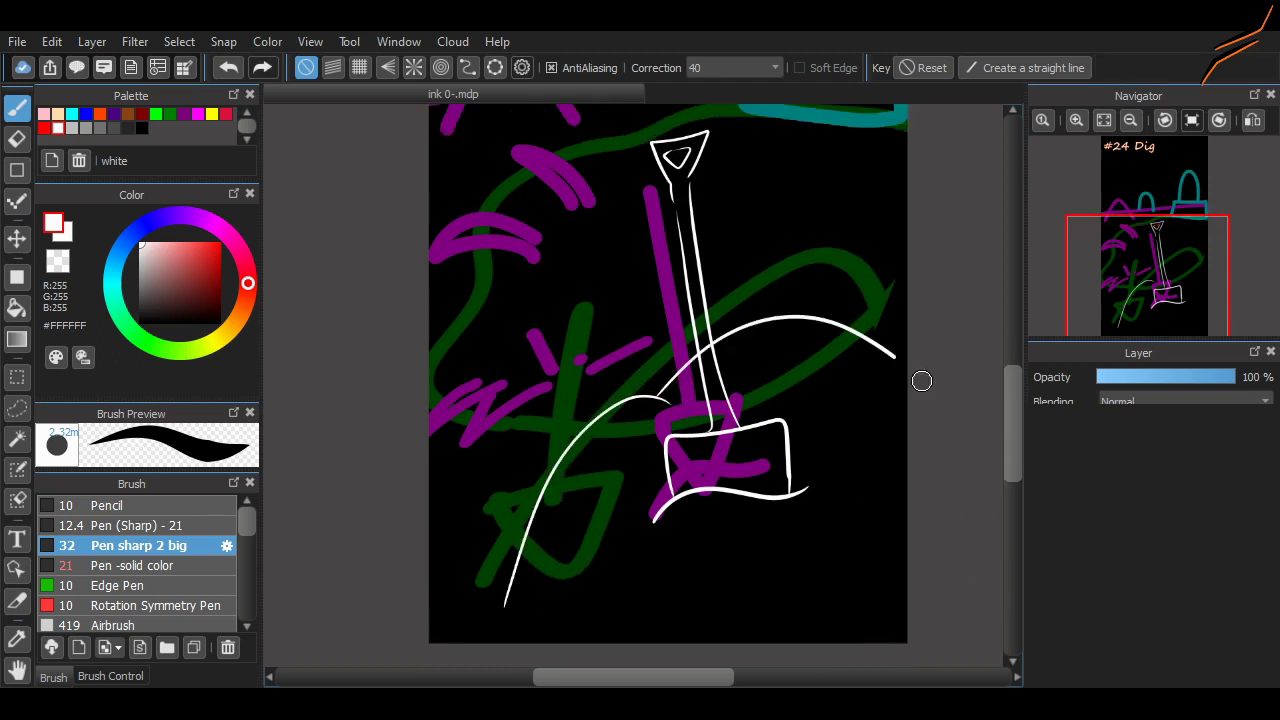
key("ctrl+z")
left_click_drag(650, 400, 920, 385)
Erase the part of the mound line that crosses the inside of the shovel's shaft.
left_click(1076, 120)
left_click(17, 139)
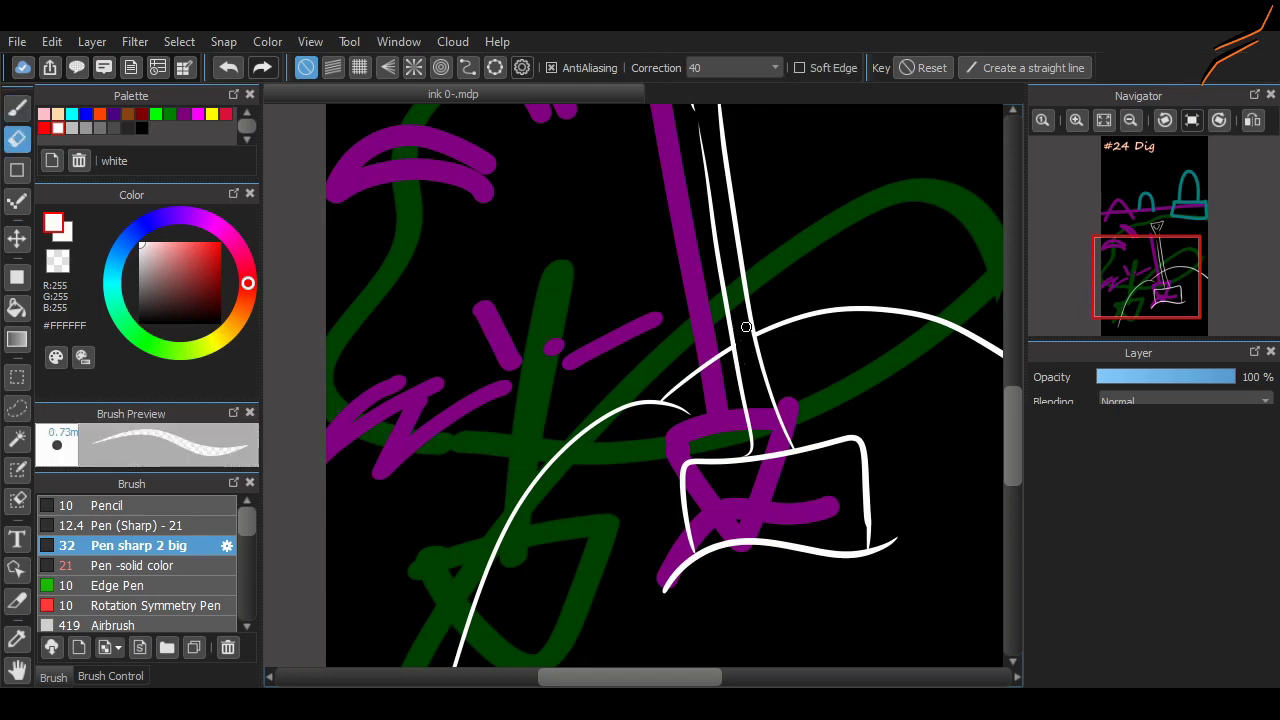
left_click(17, 108)
left_click(1130, 120)
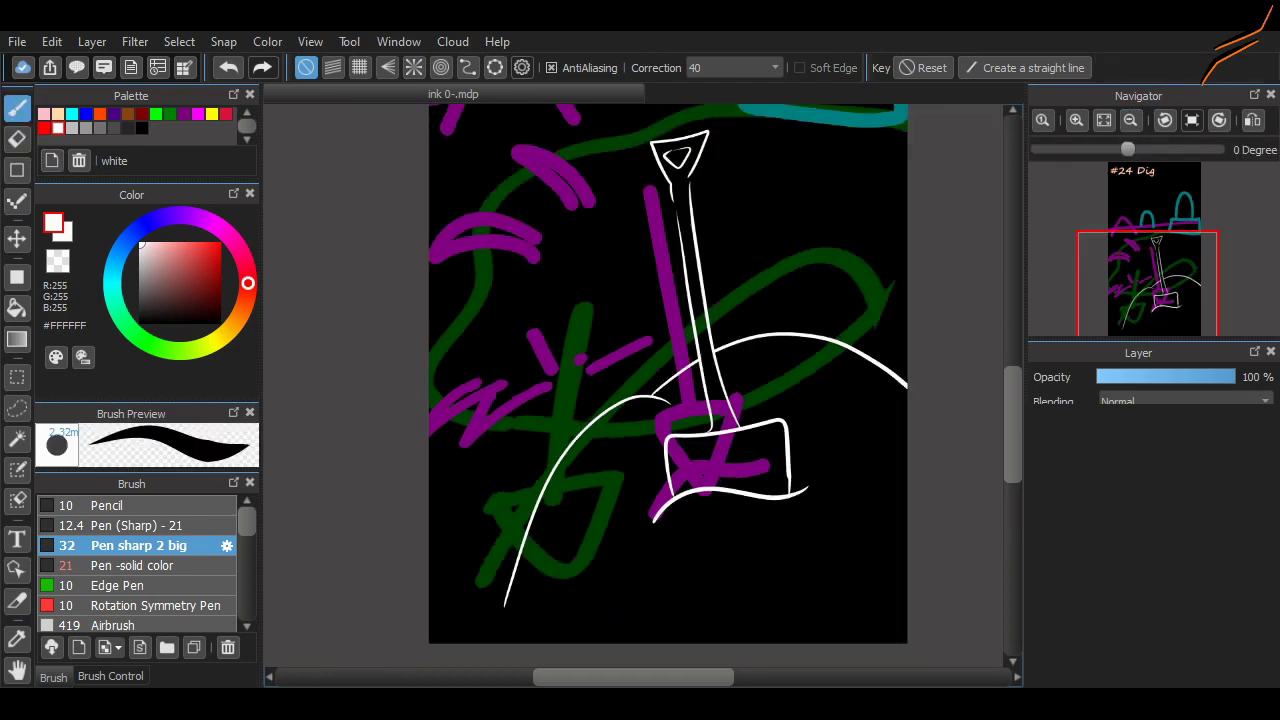
Draw the white left outline of the pit from the dirt mound around and up along the green blob's upper-left edge.
mouse_move(1148, 283)
left_mouse_down()
mouse_move(1146, 249)
mouse_move(1153, 268)
left_mouse_up()
mouse_move(561, 523)
left_mouse_down()
mouse_move(420, 491)
mouse_move(420, 434)
mouse_move(540, 245)
left_mouse_up()
key("ctrl+z")
mouse_move(412, 443)
left_mouse_down()
mouse_move(546, 246)
mouse_move(583, 238)
left_mouse_up()
left_click(1152, 248)
Outline the large tombstone in white over the cyan guide, with a sloped base and a tall arched slab.
left_click(1076, 120)
left_click_drag(1179, 245, 1167, 231)
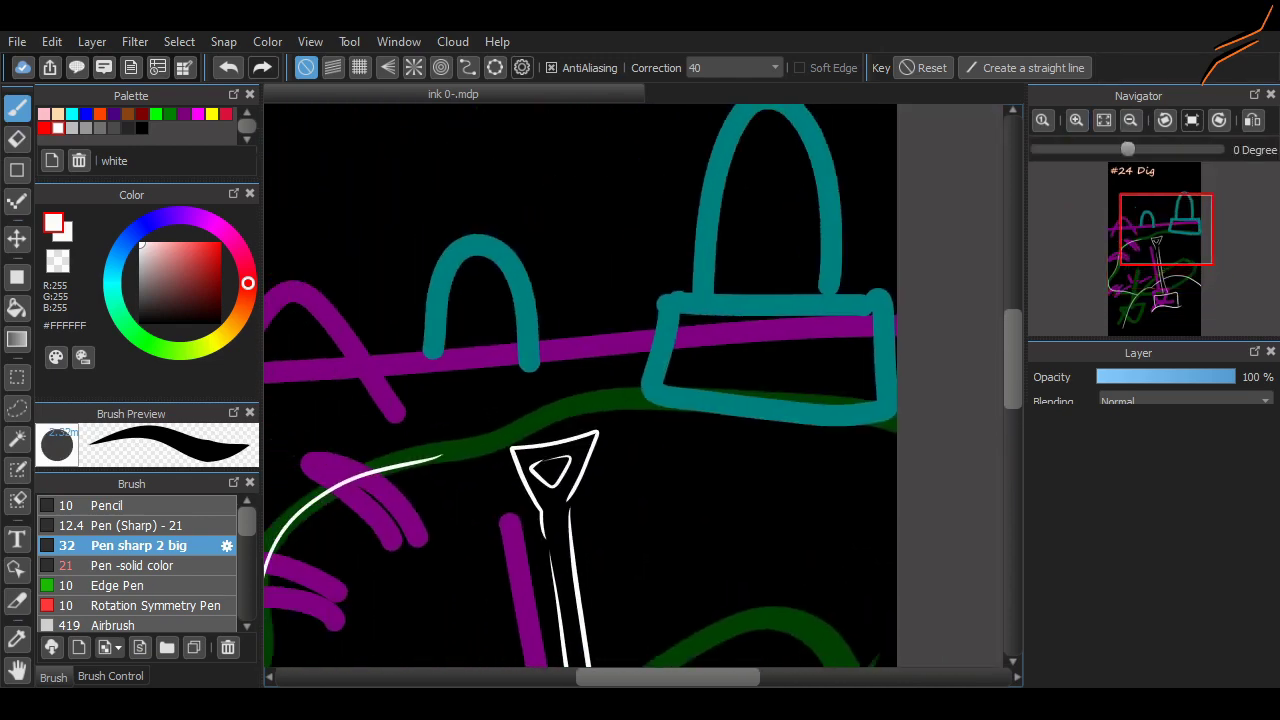
mouse_move(677, 327)
left_mouse_down()
mouse_move(655, 366)
mouse_move(896, 412)
mouse_move(893, 393)
mouse_move(691, 318)
left_mouse_up()
scroll(989, 381, "up", 3)
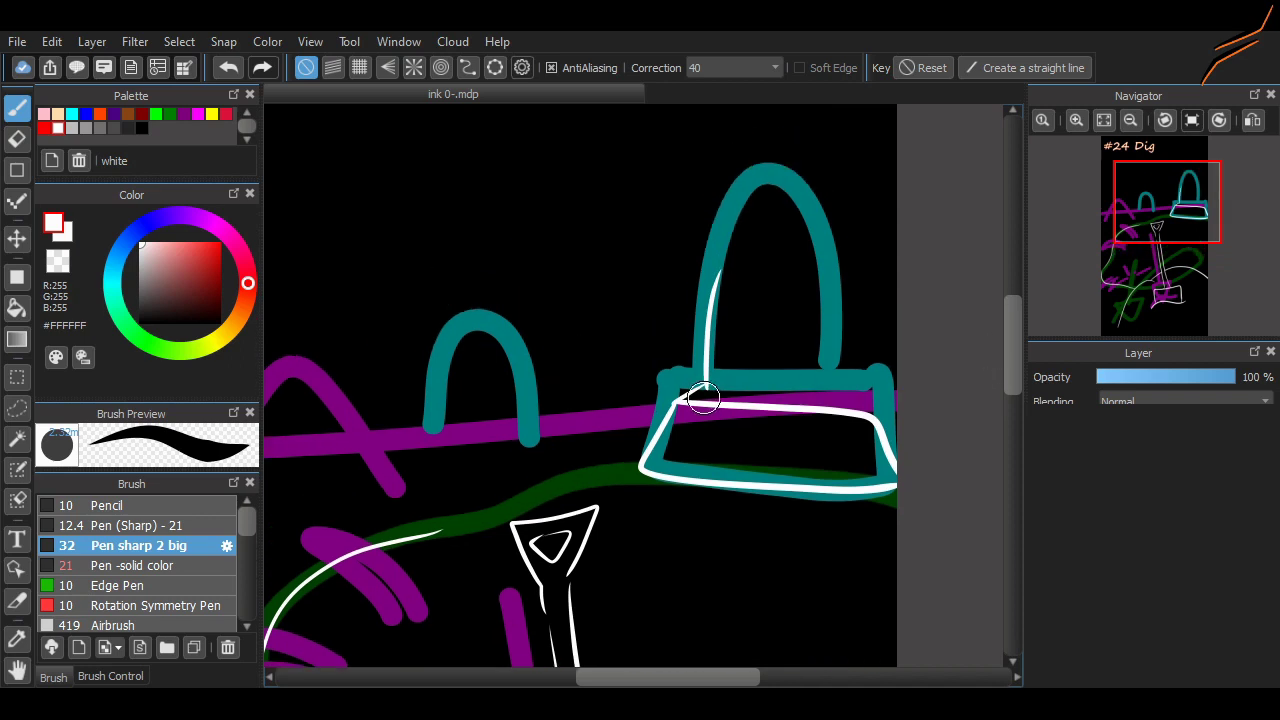
mouse_move(712, 390)
left_mouse_down()
mouse_move(746, 209)
mouse_move(871, 402)
mouse_move(903, 389)
left_mouse_up()
left_click_drag(873, 387, 900, 390)
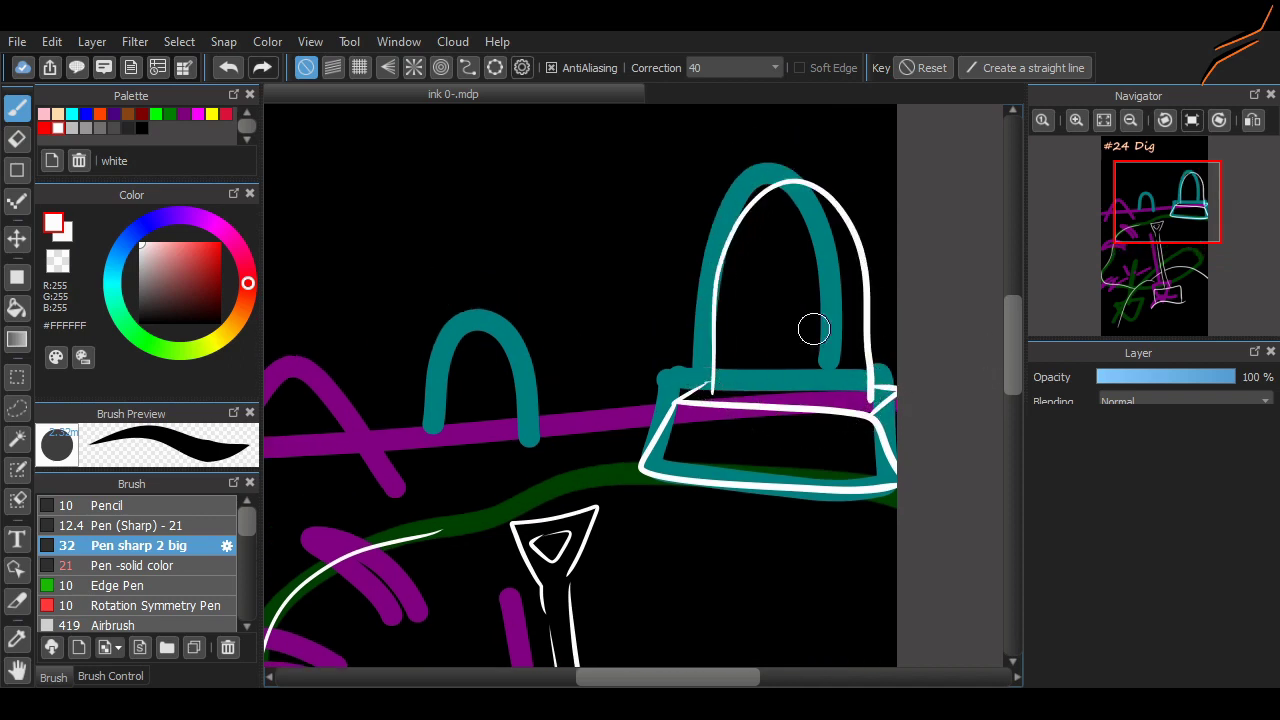
Letter "RIP" on the large tombstone and add a squiggled line of text beneath it.
mouse_move(744, 244)
left_mouse_down()
mouse_move(741, 290)
mouse_move(773, 285)
left_mouse_up()
left_click_drag(777, 241, 778, 290)
mouse_move(800, 244)
left_mouse_down()
mouse_move(800, 288)
mouse_move(801, 268)
left_mouse_up()
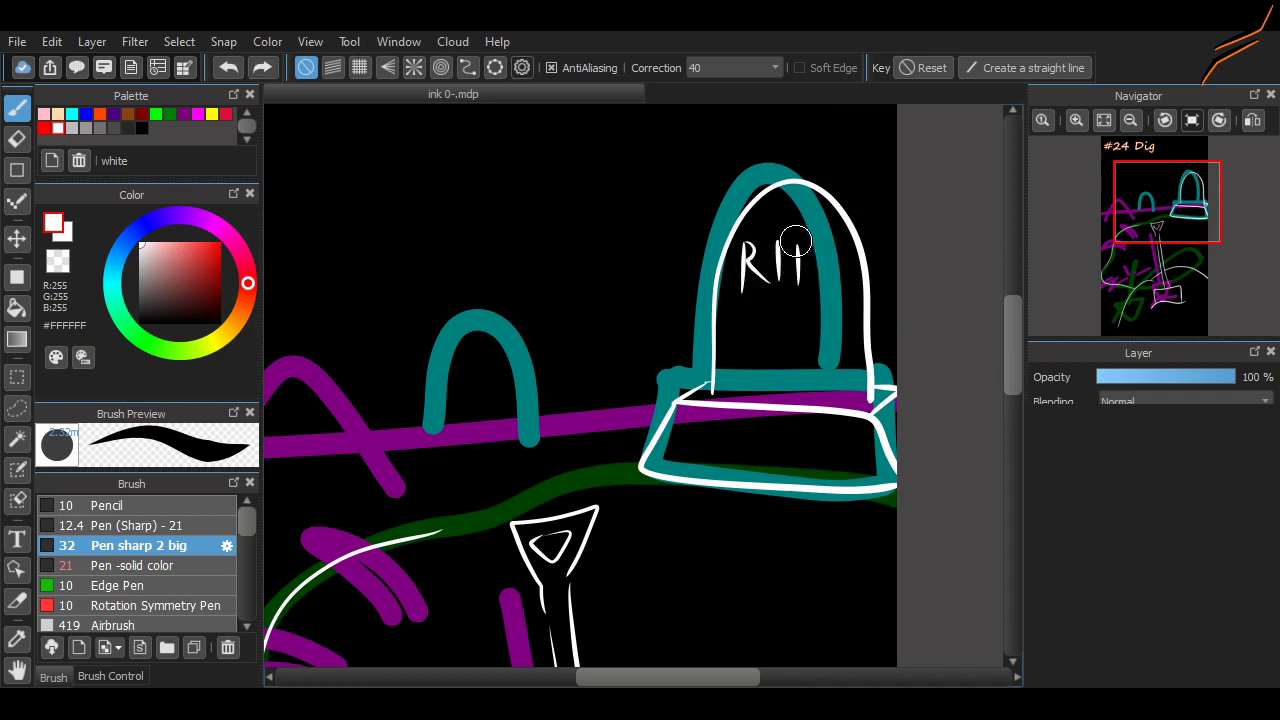
left_click_drag(750, 311, 781, 312)
mouse_move(783, 318)
left_mouse_down()
mouse_move(837, 309)
mouse_move(848, 322)
left_mouse_up()
Extend the pit's upper edge from the left curve past the shovel handle to the canvas's right edge.
left_click_drag(1012, 360, 1012, 390)
scroll(850, 342, "down", 2)
scroll(850, 342, "up", 3)
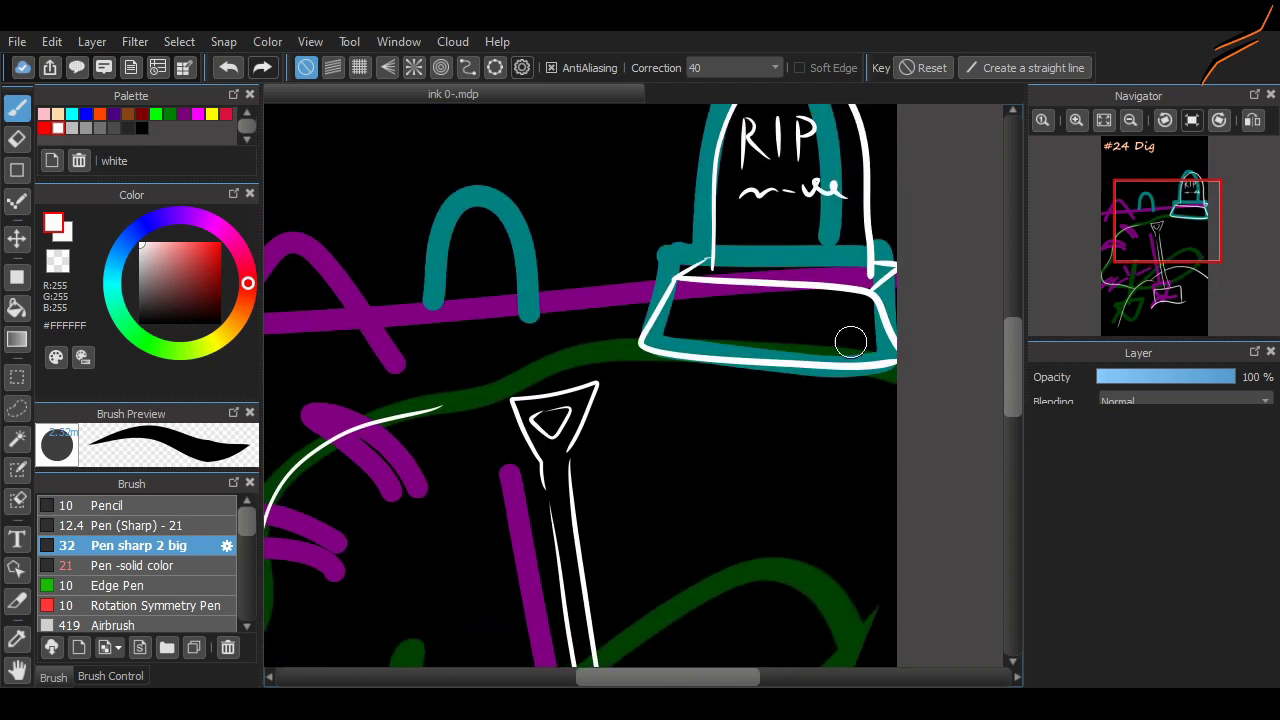
left_click_drag(430, 408, 660, 376)
key("ctrl+z")
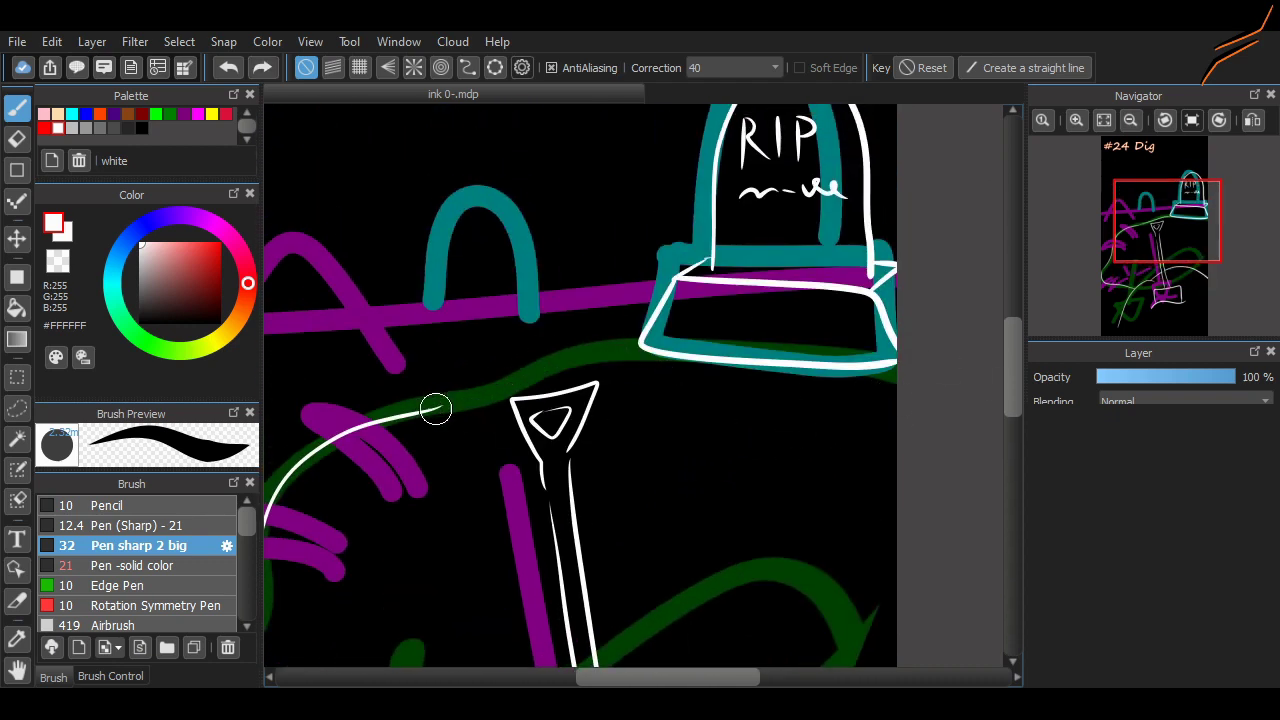
left_click_drag(434, 406, 900, 424)
key("ctrl+z")
left_click_drag(434, 406, 942, 434)
key("ctrl+z")
left_click_drag(437, 403, 905, 385)
Draw two overlapping white mounds at the left end of the horizon over the magenta arch.
scroll(452, 438, "left", 5)
mouse_move(430, 466)
left_mouse_down()
mouse_move(606, 343)
mouse_move(543, 314)
left_mouse_up()
key("ctrl+z")
left_click_drag(512, 356, 660, 386)
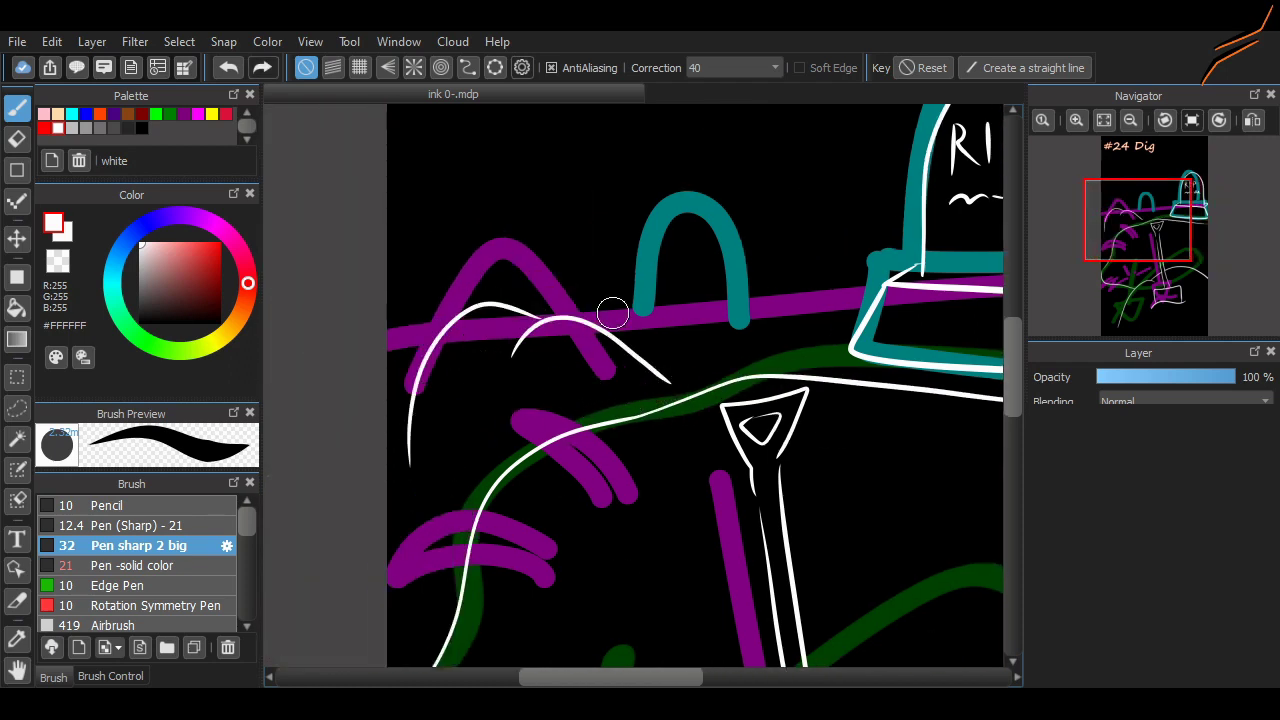
left_click_drag(590, 342, 582, 345)
Draw the white horizon line from the canvas's left edge to the large tombstone's base.
left_click_drag(385, 335, 503, 326)
key("ctrl+z")
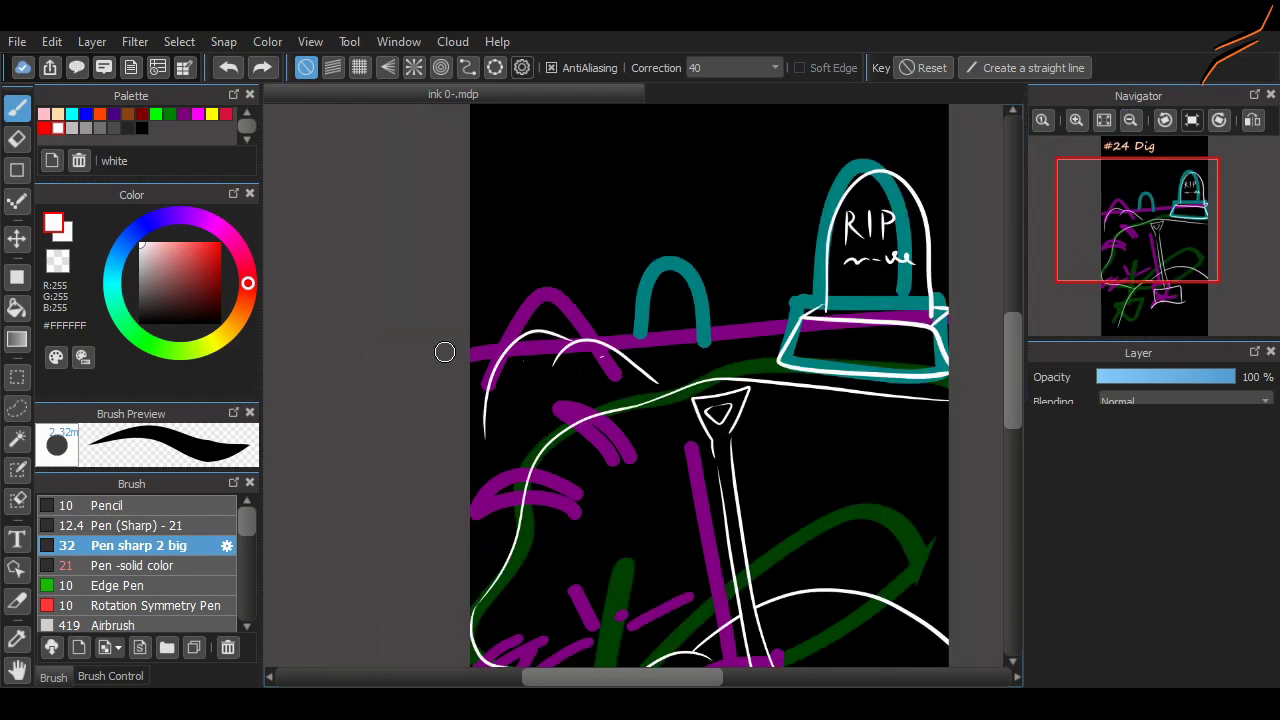
key("ctrl+z")
left_click_drag(460, 366, 945, 325)
left_click(1077, 120)
left_click(1077, 120)
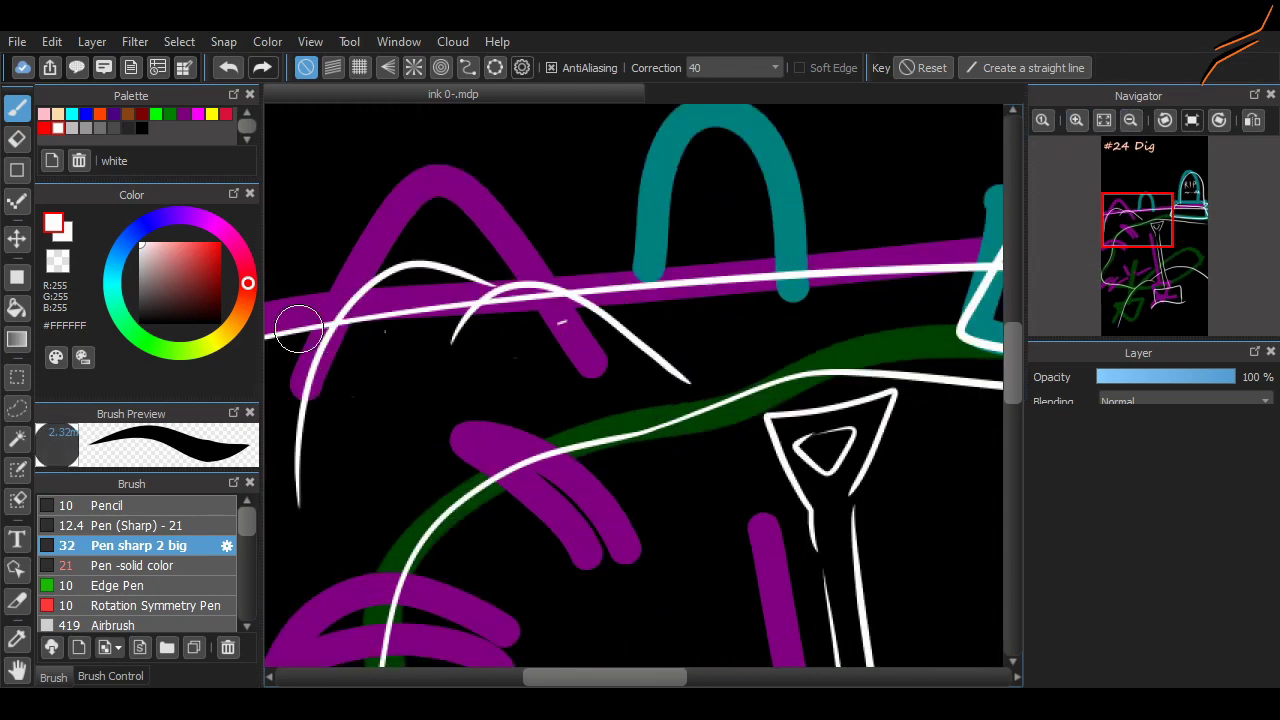
Erase the horizon line where it crosses the two left mounds and the large tombstone's base.
key("e")
left_click(351, 318)
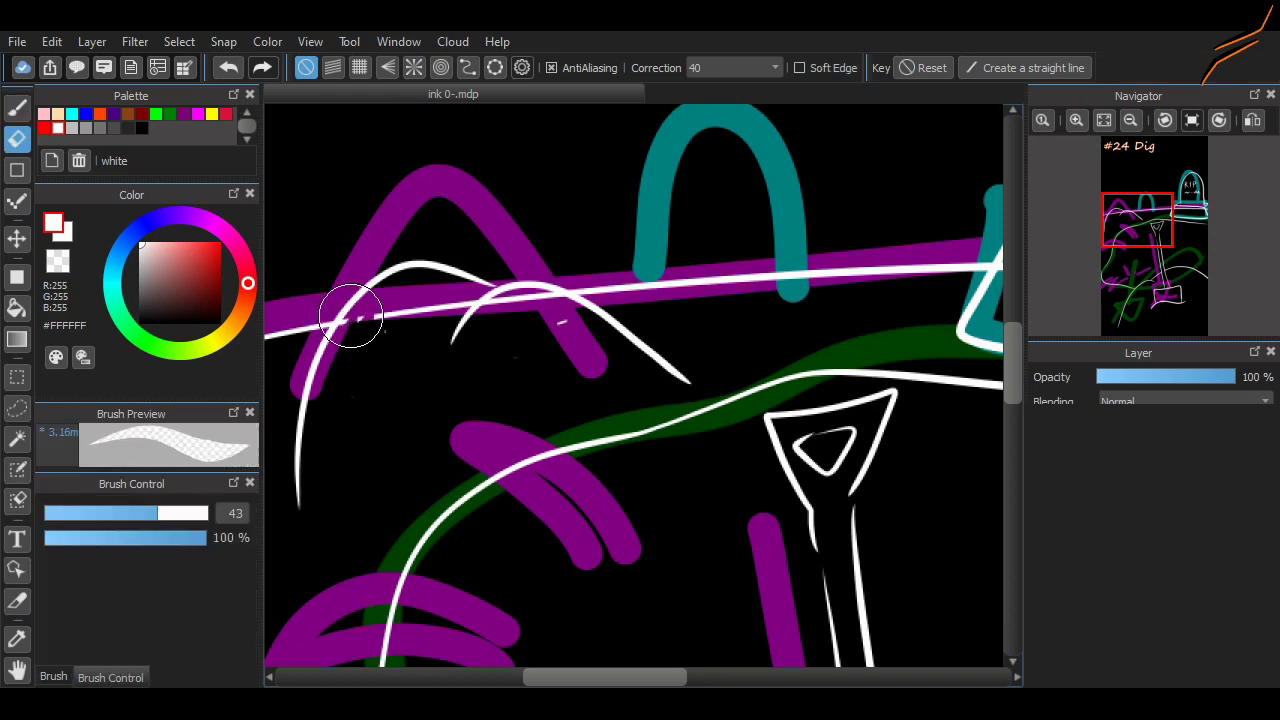
mouse_move(351, 318)
left_mouse_down()
mouse_move(370, 358)
mouse_move(369, 323)
mouse_move(397, 310)
mouse_move(544, 292)
left_mouse_up()
left_click_drag(546, 677, 649, 677)
mouse_move(826, 271)
left_mouse_down()
mouse_move(900, 276)
mouse_move(650, 261)
mouse_move(675, 250)
mouse_move(550, 268)
mouse_move(607, 255)
left_mouse_up()
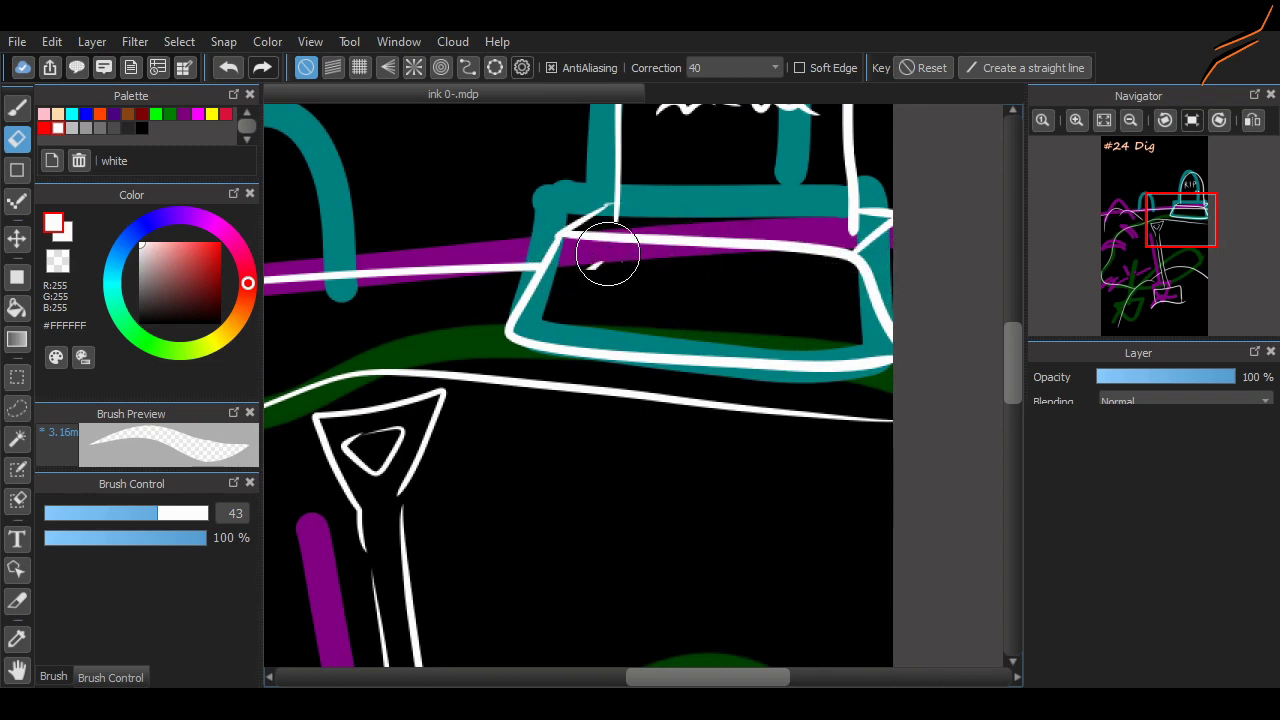
key("b")
Lower the colour sketch layer's opacity to 25%.
left_click(1104, 119)
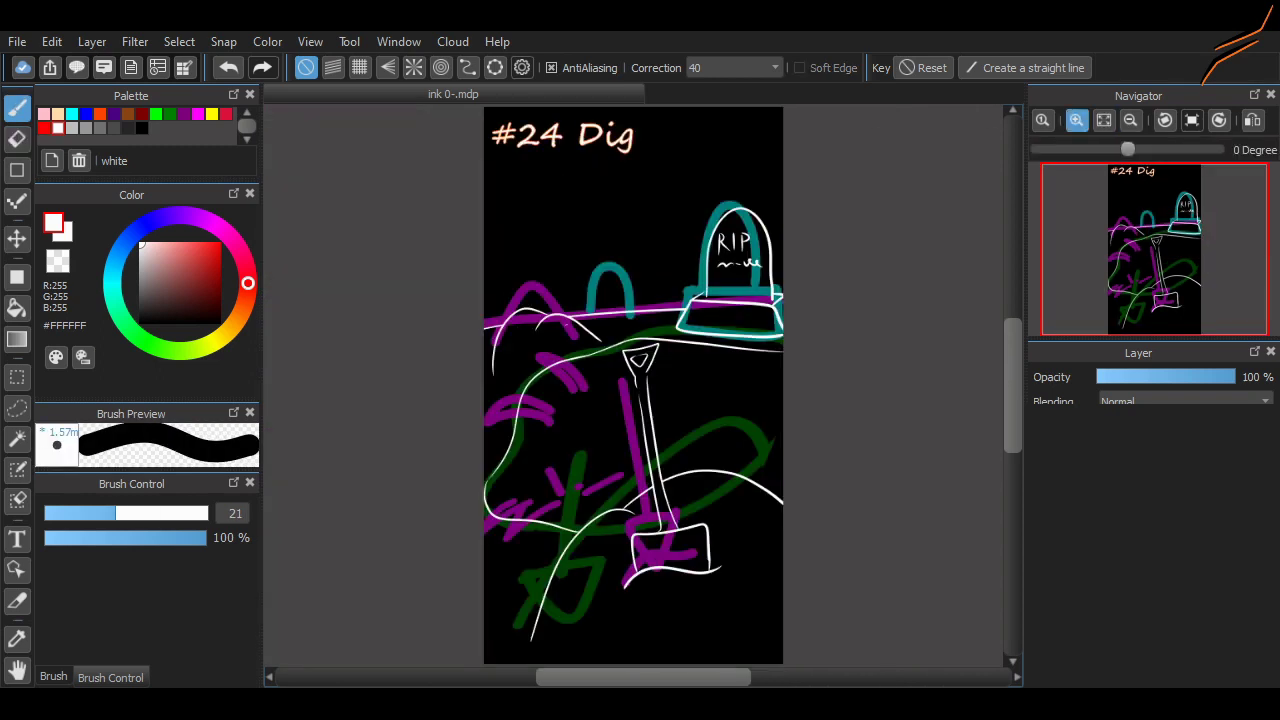
left_click(1076, 120)
left_click_drag(1170, 377, 1132, 378)
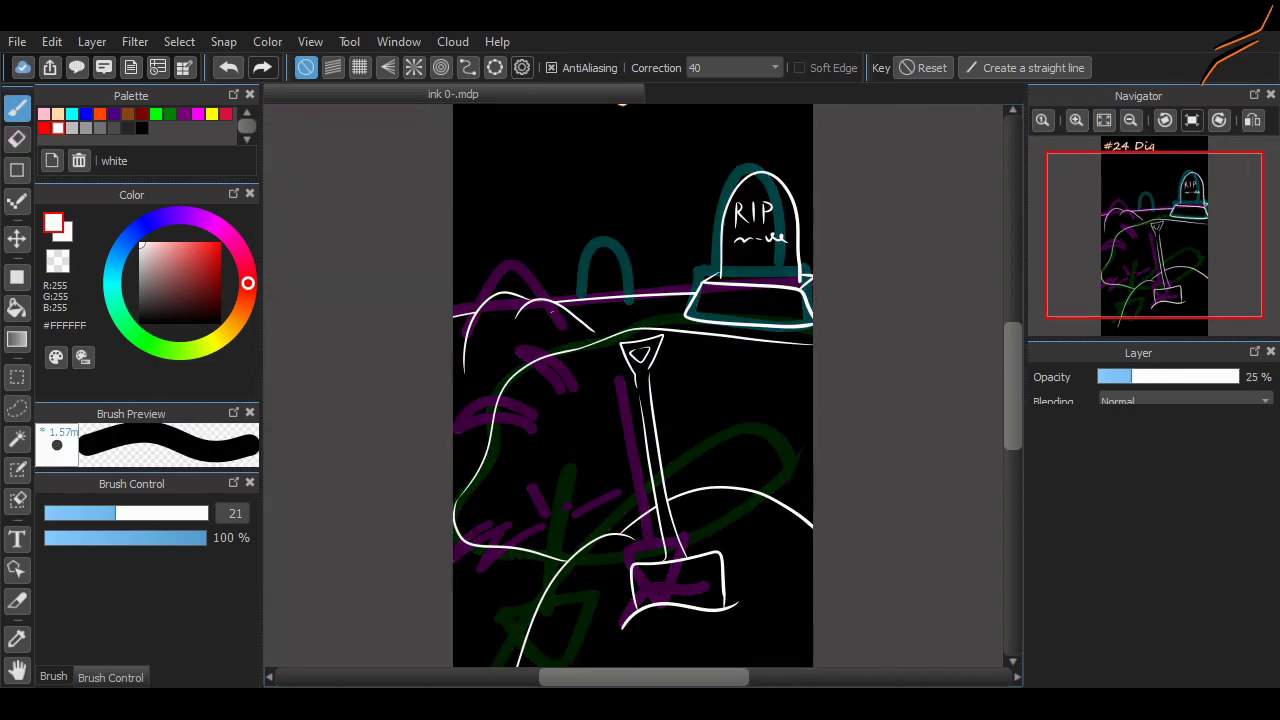
scroll(968, 405, "down", 1)
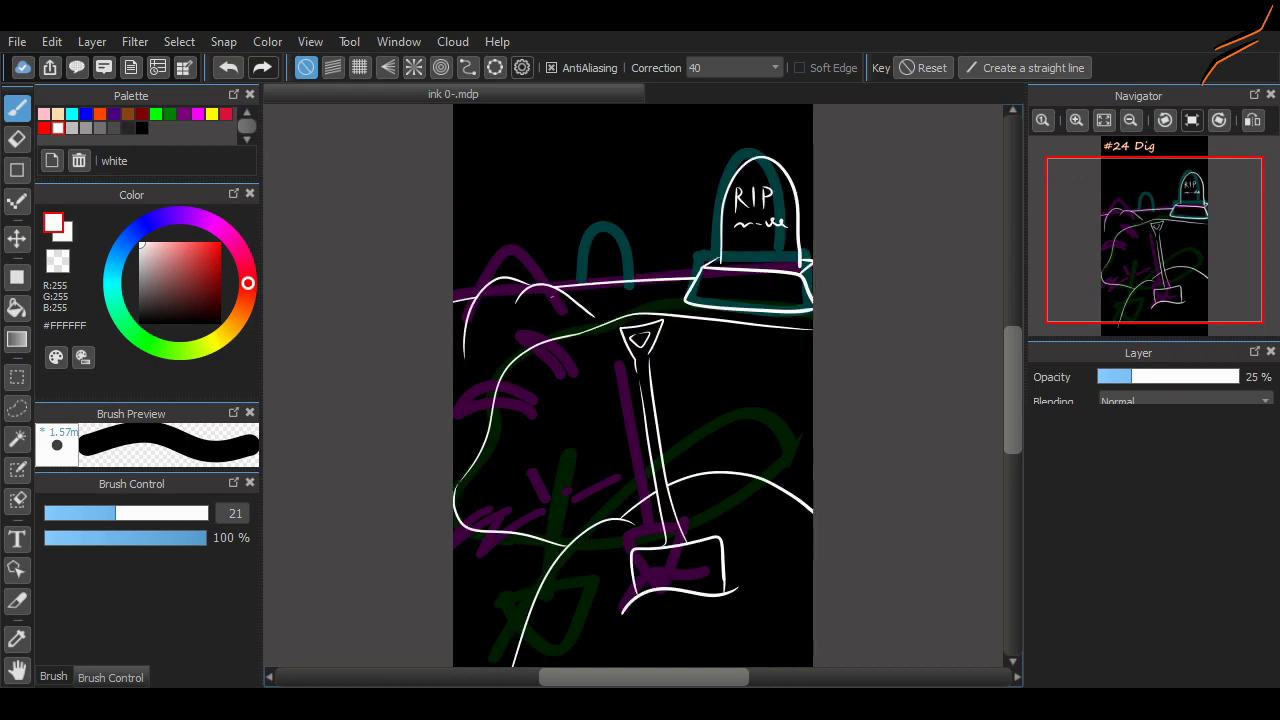
With Pen sharp 2 big, draw two small white arched tombstones on the horizon, one on each side of the cyan arch.
left_click_drag(1012, 370, 1012, 333)
left_click(1076, 120)
left_click(1076, 120)
left_click_drag(1112, 244, 1151, 231)
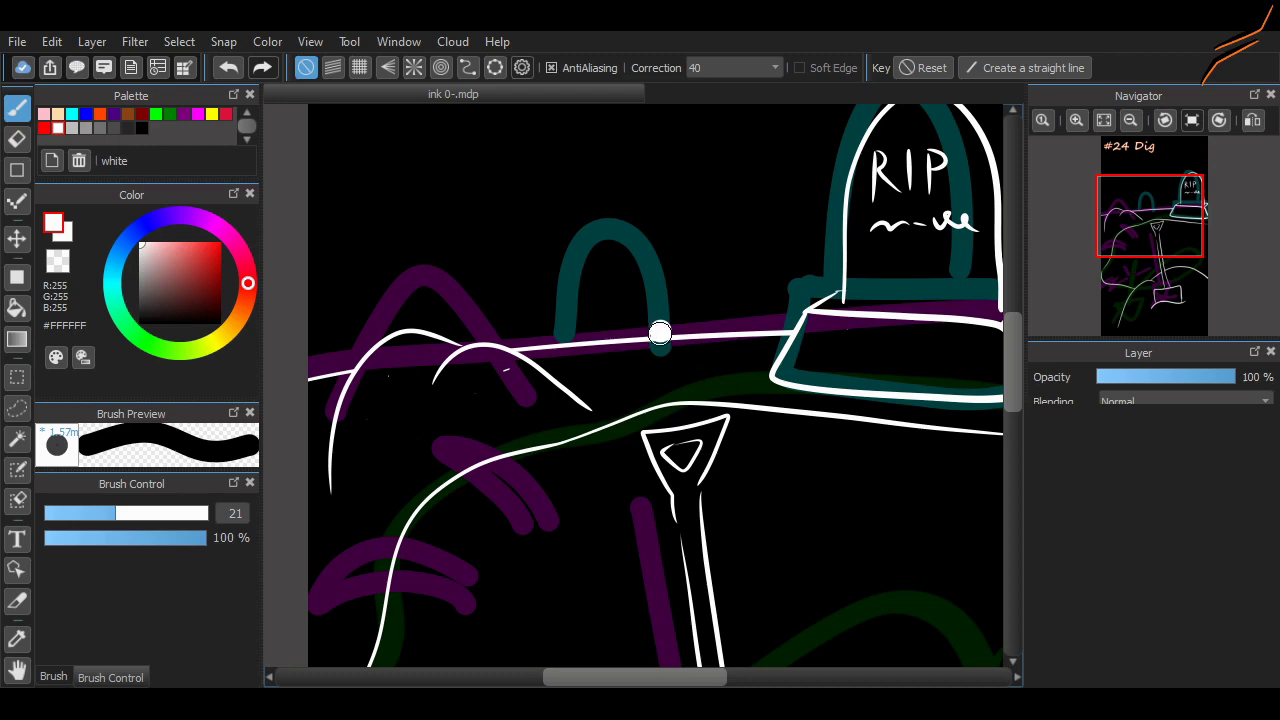
left_click_drag(660, 333, 730, 285)
left_click(53, 677)
left_click(139, 546)
key("ctrl+z")
mouse_move(675, 332)
left_mouse_down()
mouse_move(724, 255)
mouse_move(678, 251)
mouse_move(730, 330)
left_mouse_up()
key("ctrl+z")
left_click_drag(527, 345, 560, 262)
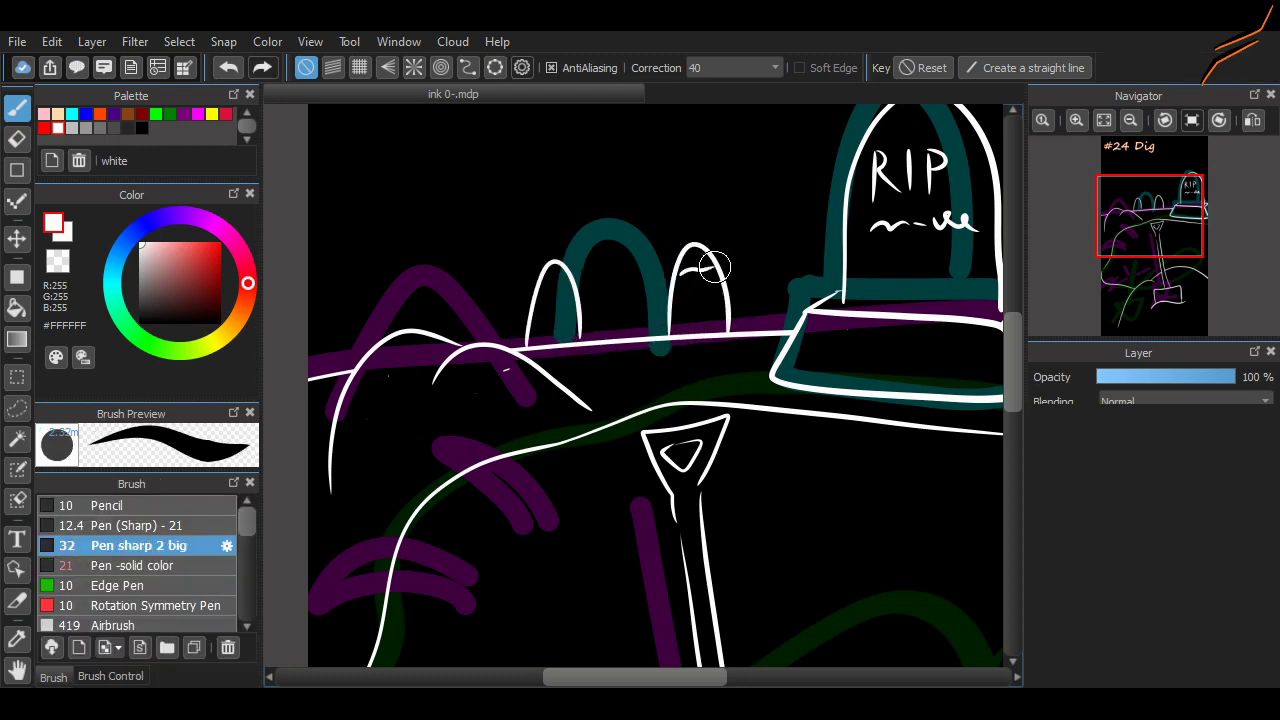
Letter a small "R" on each of the two small tombstones.
key("ctrl+z")
left_click_drag(688, 282, 699, 270)
mouse_move(1013, 369)
left_mouse_down()
mouse_move(1013, 428)
mouse_move(1013, 386)
left_mouse_up()
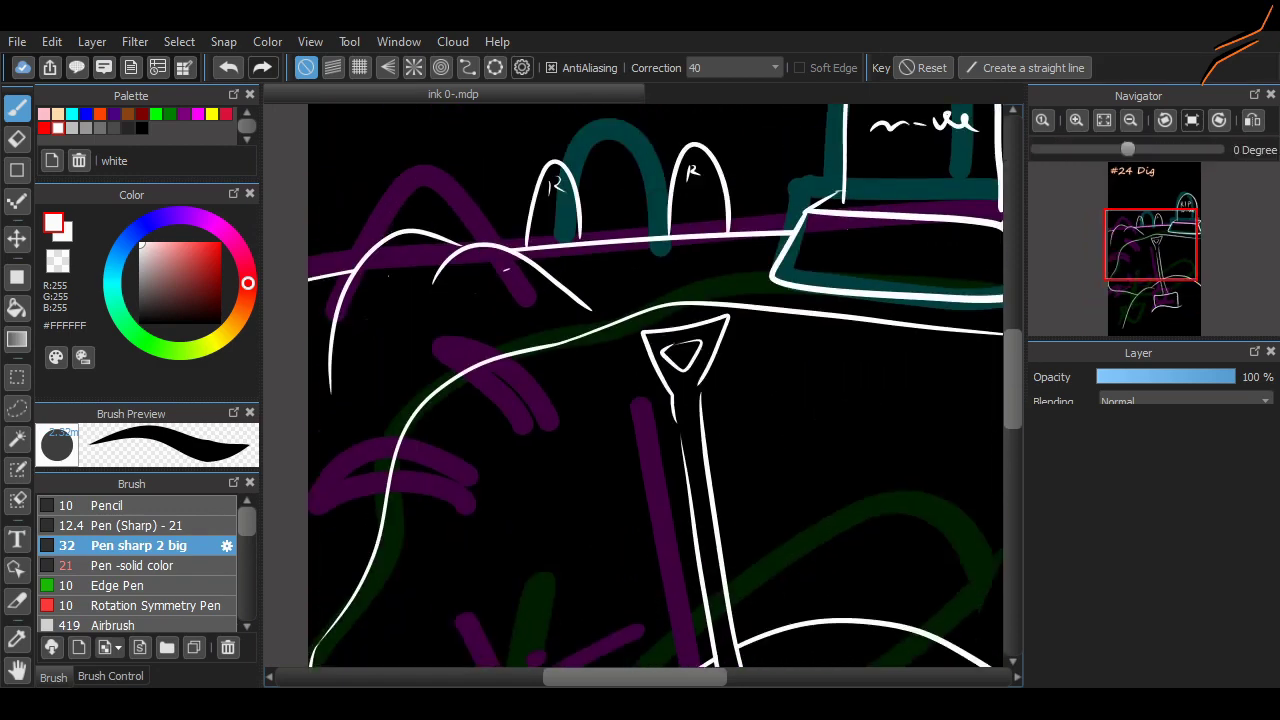
key("ctrl+minus")
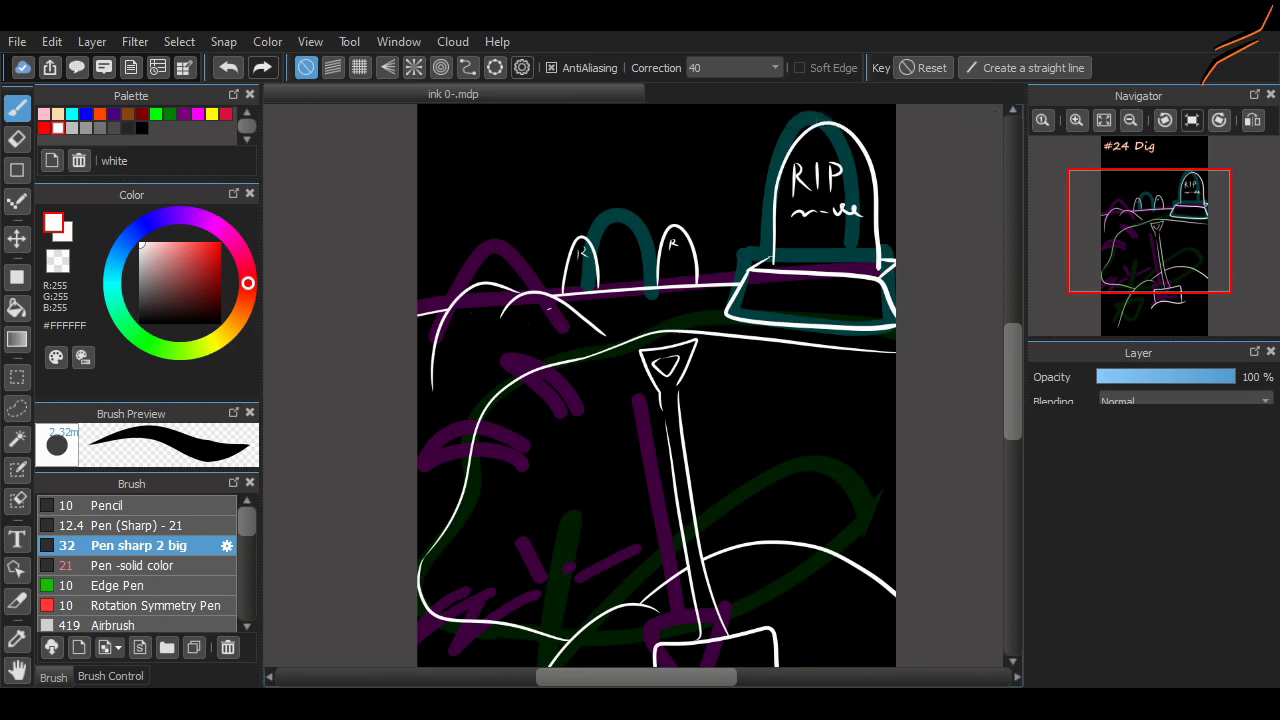
scroll(812, 364, "down", 2)
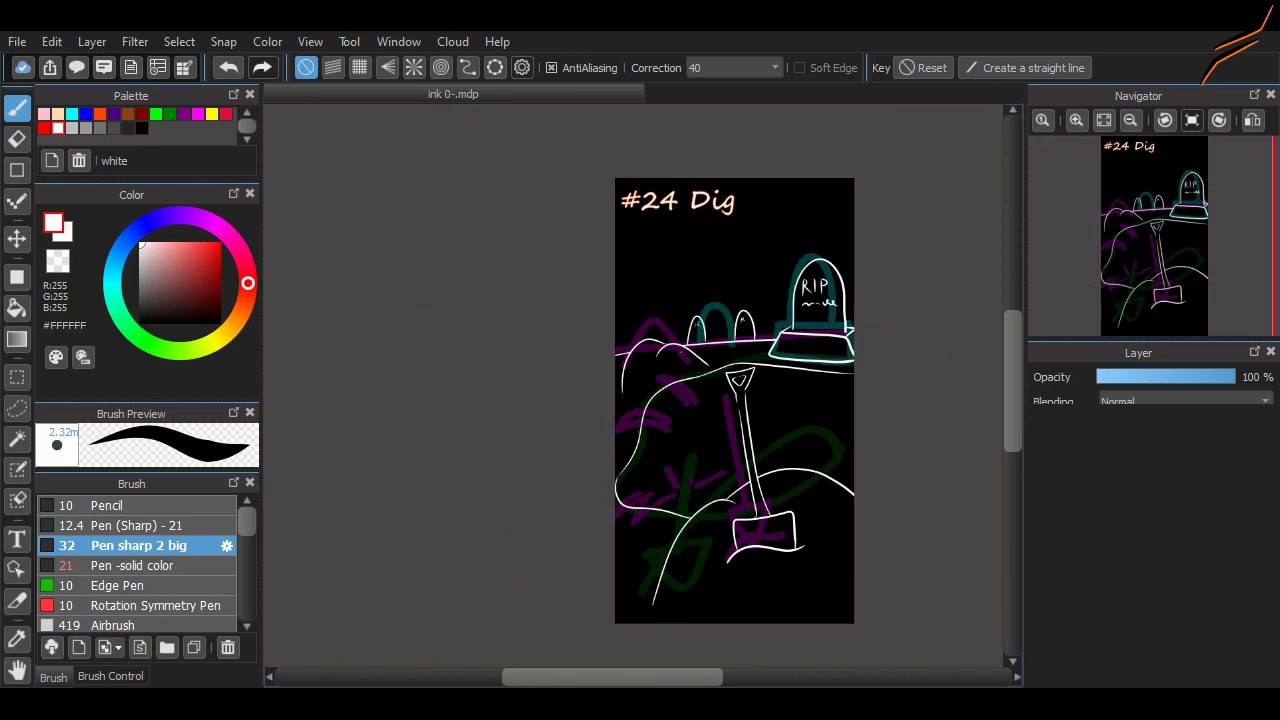
In red #FF0000, draw a zigzag stroke over the magenta zigzag on the pit's lower-left edge.
scroll(814, 357, "up", 1)
left_click(44, 128)
scroll(553, 487, "up", 3)
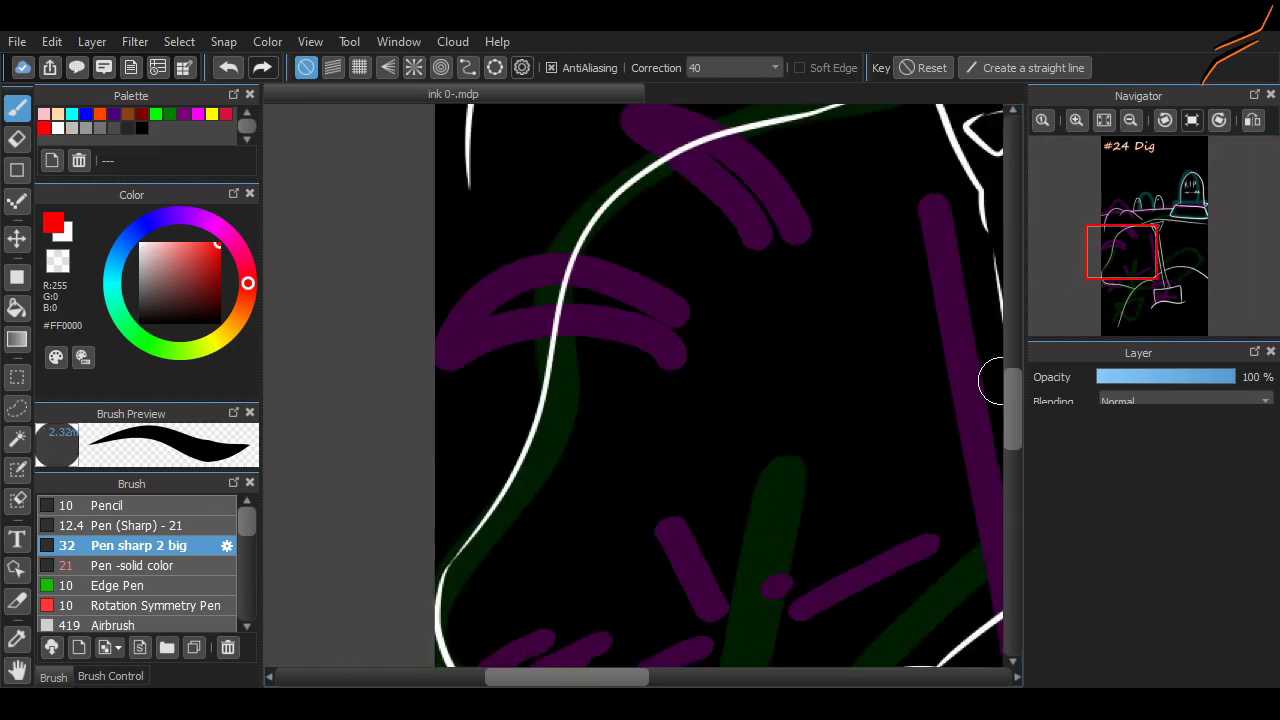
scroll(930, 395, "down", 5)
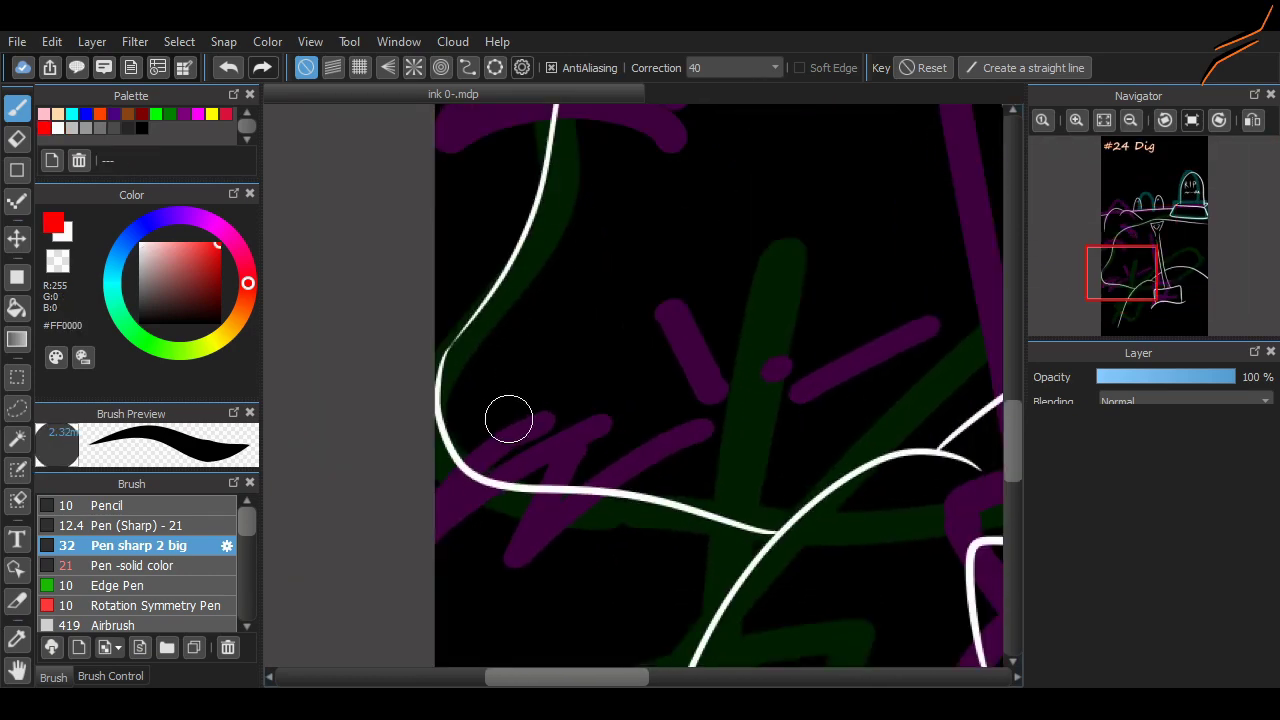
mouse_move(508, 418)
left_mouse_down()
mouse_move(498, 514)
mouse_move(529, 546)
mouse_move(644, 467)
mouse_move(482, 525)
mouse_move(530, 485)
left_mouse_up()
key("ctrl+z")
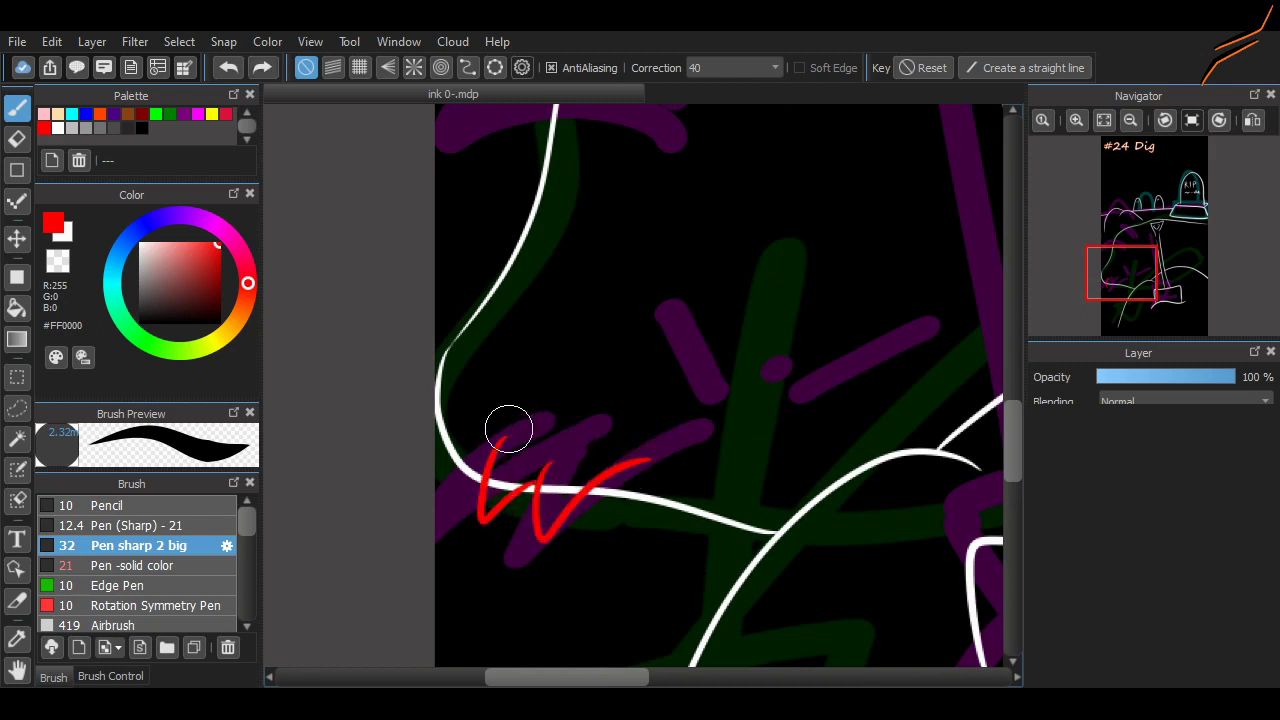
Draw two slanted red eyes with slit pupils above the red zigzag, with two short ticks between them.
left_click_drag(616, 677, 642, 677)
mouse_move(533, 334)
left_mouse_down()
mouse_move(571, 411)
mouse_move(545, 378)
left_mouse_up()
key("ctrl+z")
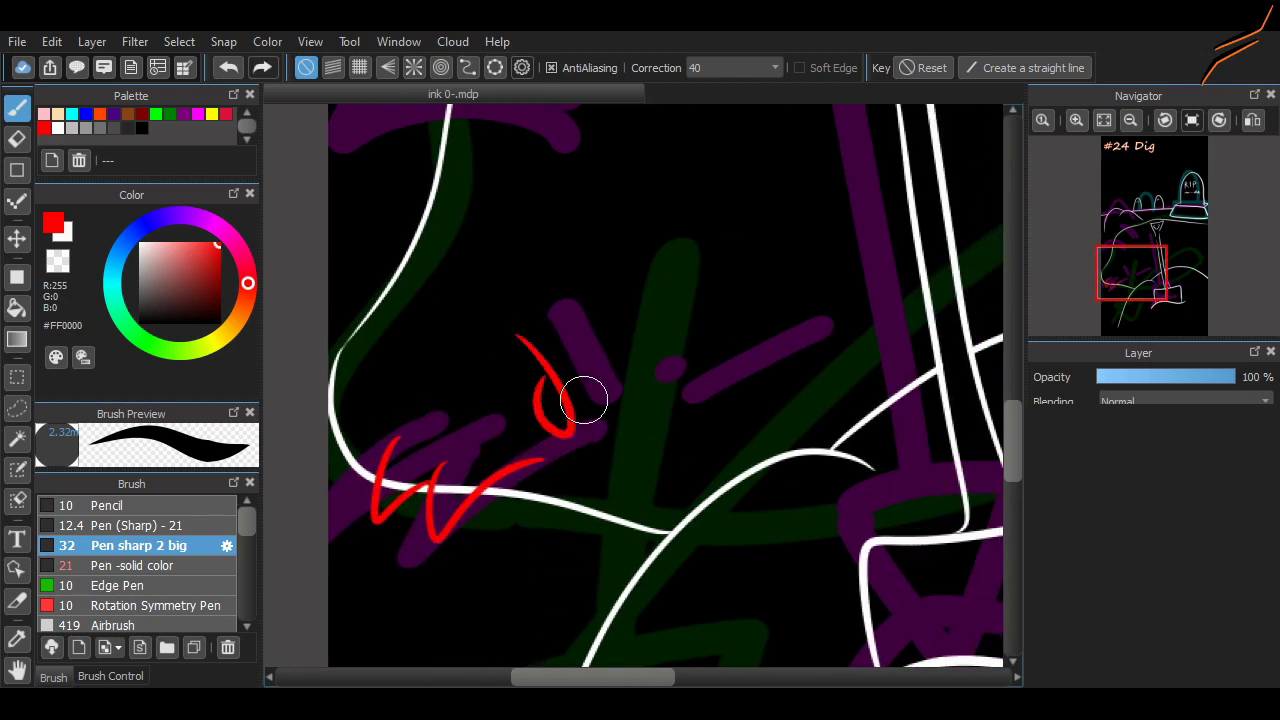
left_click_drag(690, 378, 673, 440)
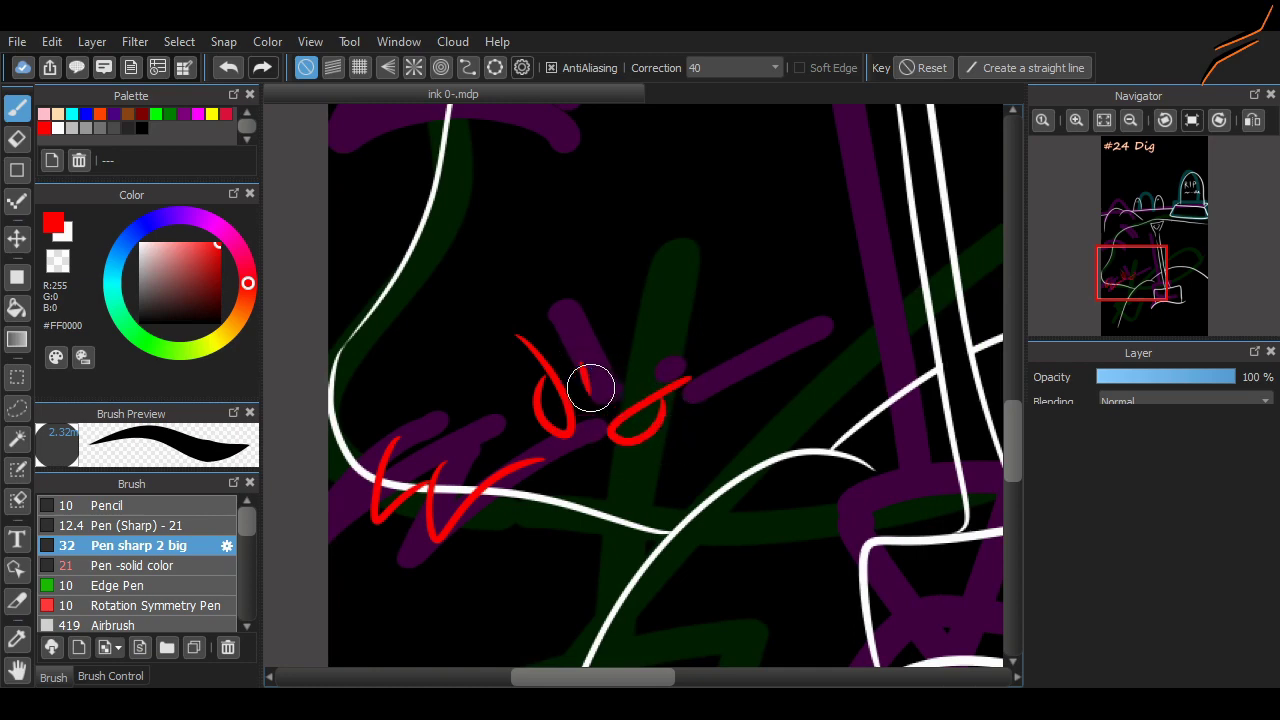
key("ctrl+z")
left_click_drag(579, 364, 590, 387)
left_click_drag(608, 388, 631, 370)
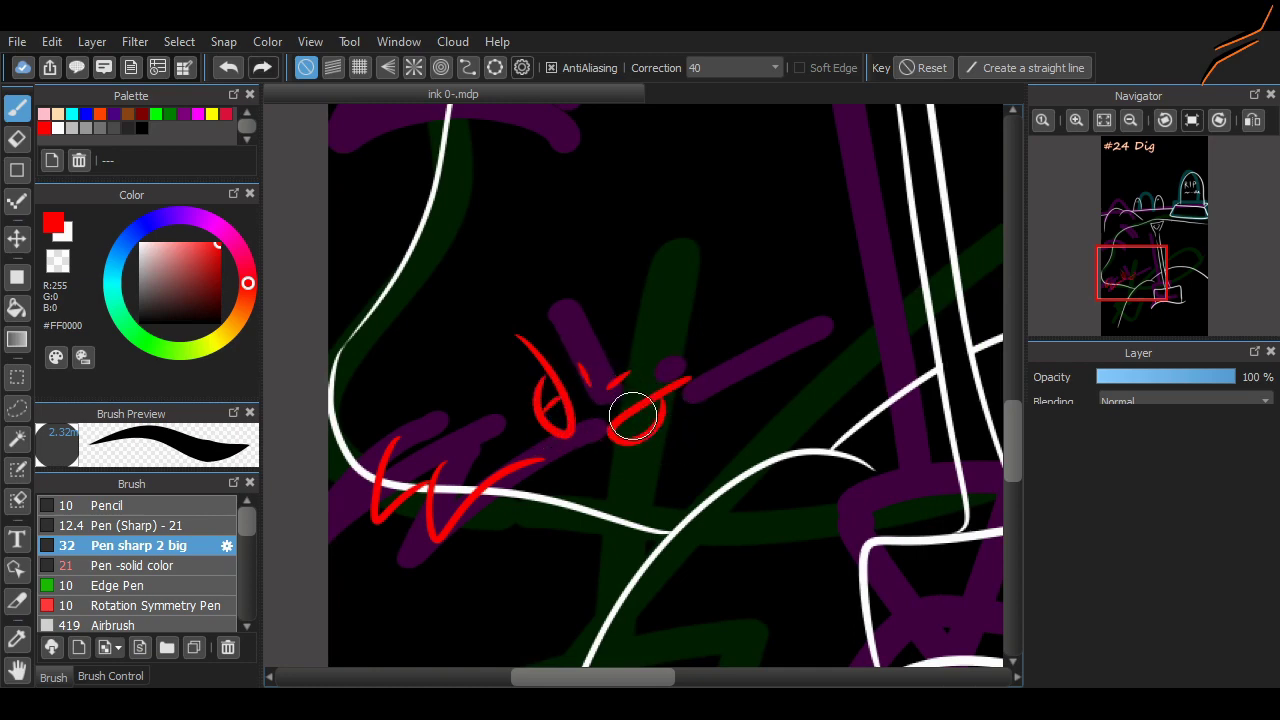
Draw two curved red claws with short cross lines over the magenta arcs on the pit's left edge, plus two small ticks beside them.
left_click_drag(998, 202, 989, 394)
mouse_move(527, 362)
left_mouse_down()
mouse_move(449, 297)
mouse_move(531, 346)
mouse_move(377, 318)
mouse_move(516, 330)
left_mouse_up()
key("ctrl+z")
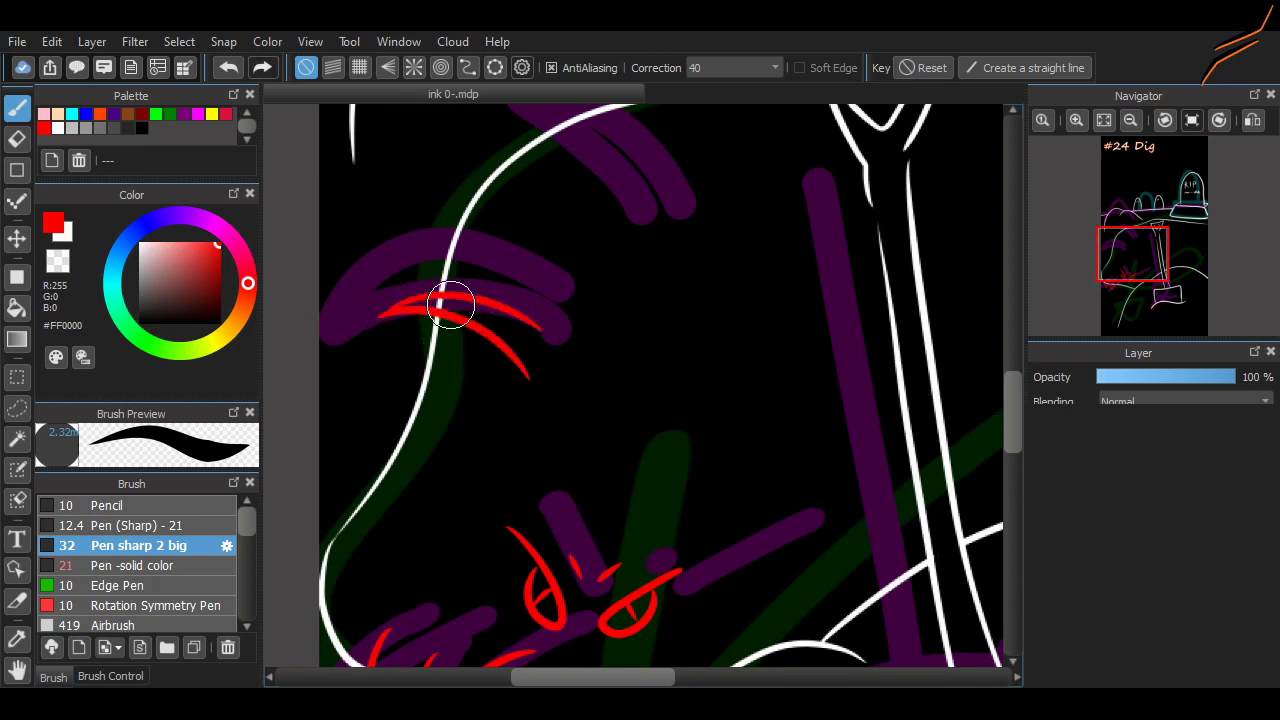
scroll(980, 405, "up", 3)
left_click_drag(578, 405, 478, 300)
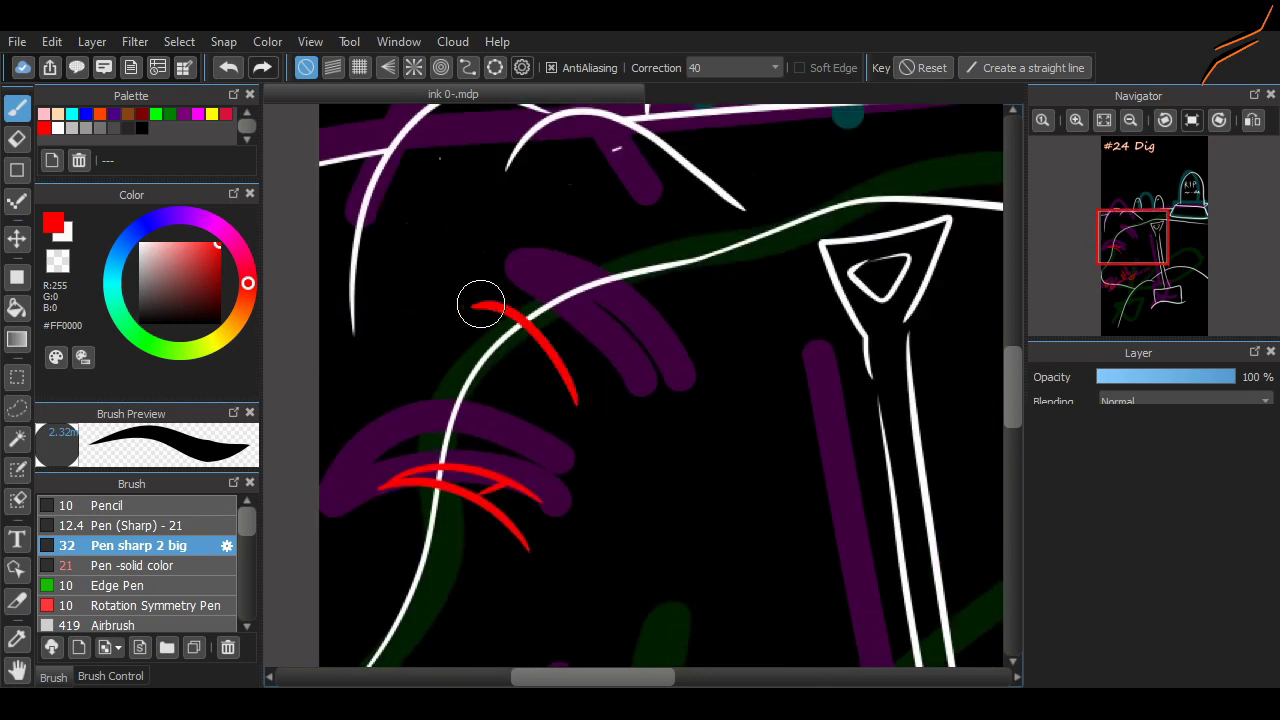
mouse_move(622, 392)
left_mouse_down()
mouse_move(529, 324)
mouse_move(575, 318)
left_mouse_up()
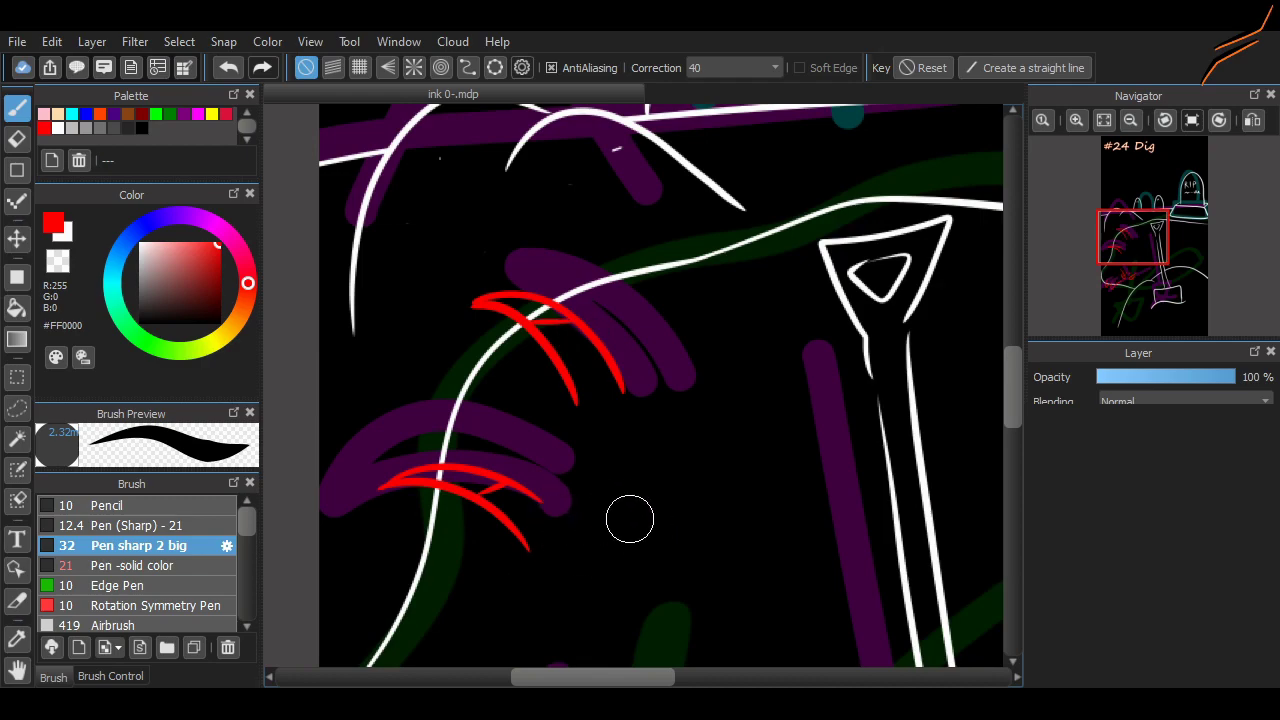
left_click(142, 320)
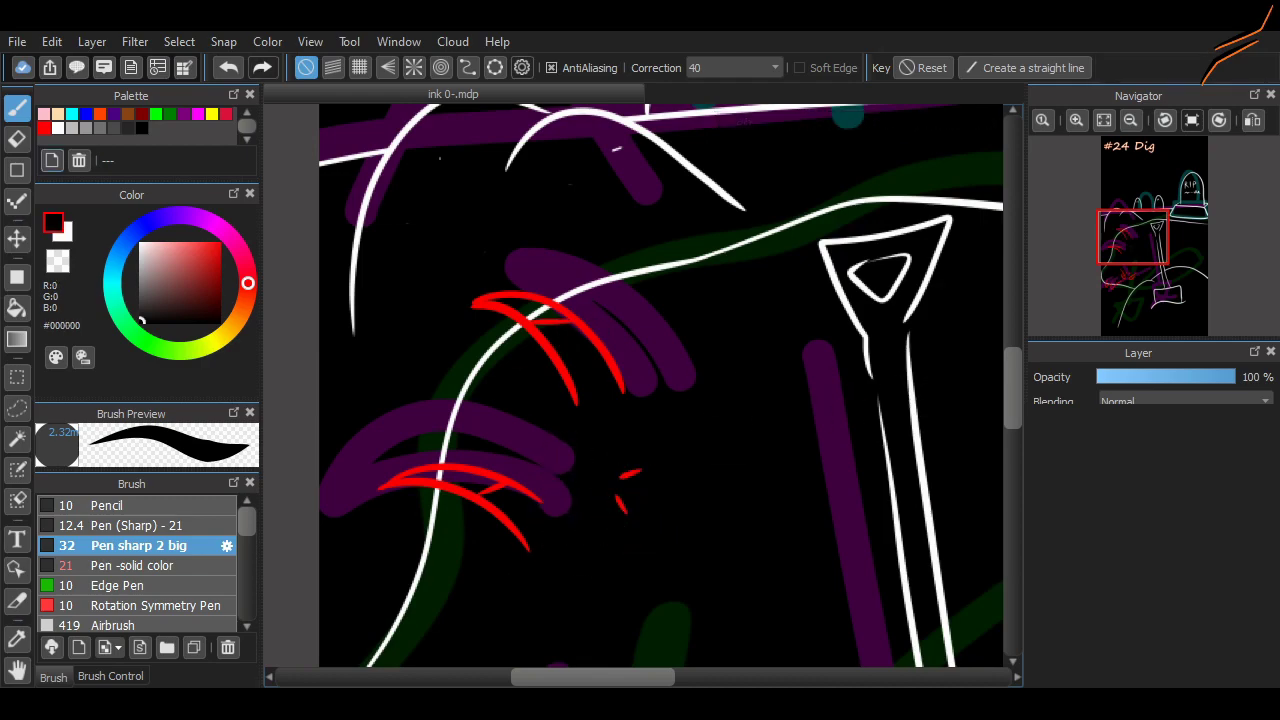
mouse_move(1133, 272)
left_mouse_down()
mouse_move(1136, 292)
mouse_move(1159, 238)
mouse_move(1138, 302)
mouse_move(1157, 288)
left_mouse_up()
mouse_move(664, 469)
left_mouse_down()
mouse_move(662, 552)
mouse_move(636, 576)
mouse_move(668, 523)
mouse_move(659, 567)
left_mouse_up()
key("ctrl+z")
key("ctrl+z")
mouse_move(613, 614)
left_mouse_down()
mouse_move(700, 609)
mouse_move(680, 607)
left_mouse_up()
key("ctrl+z")
key("ctrl+z")
left_click_drag(626, 430, 645, 503)
key("ctrl+z")
scroll(773, 441, "down", 3)
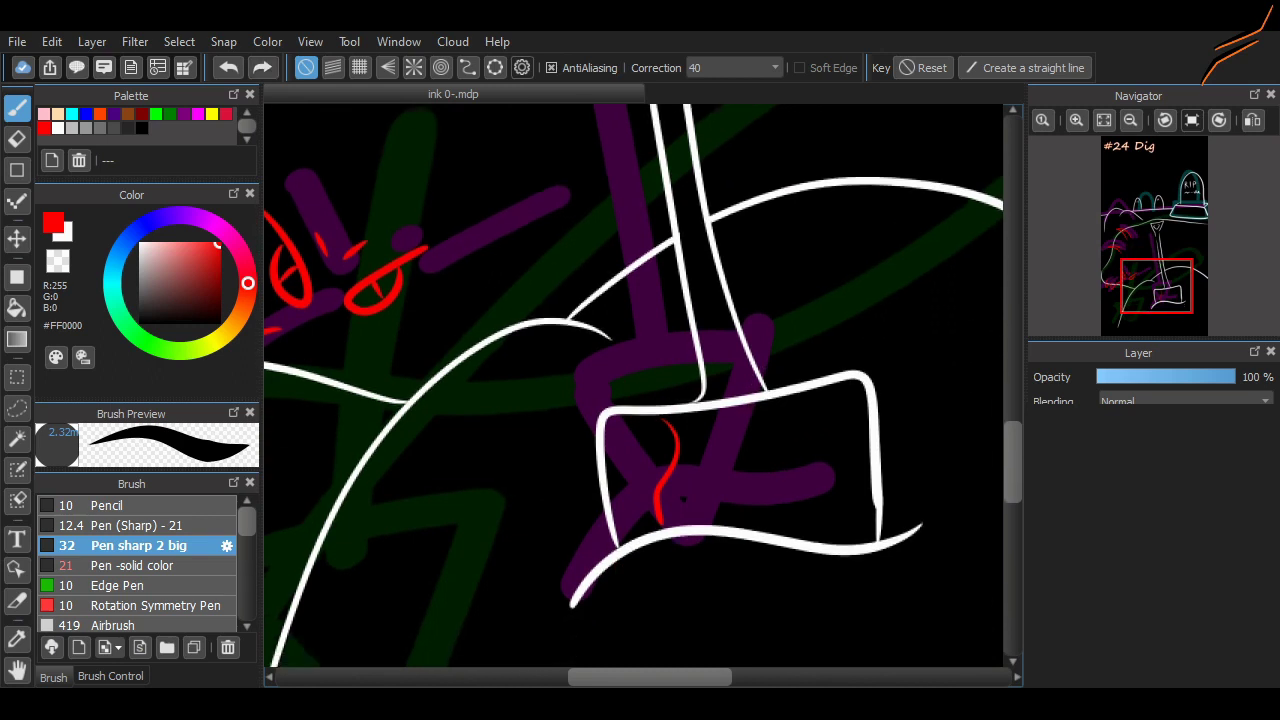
key("ctrl+z")
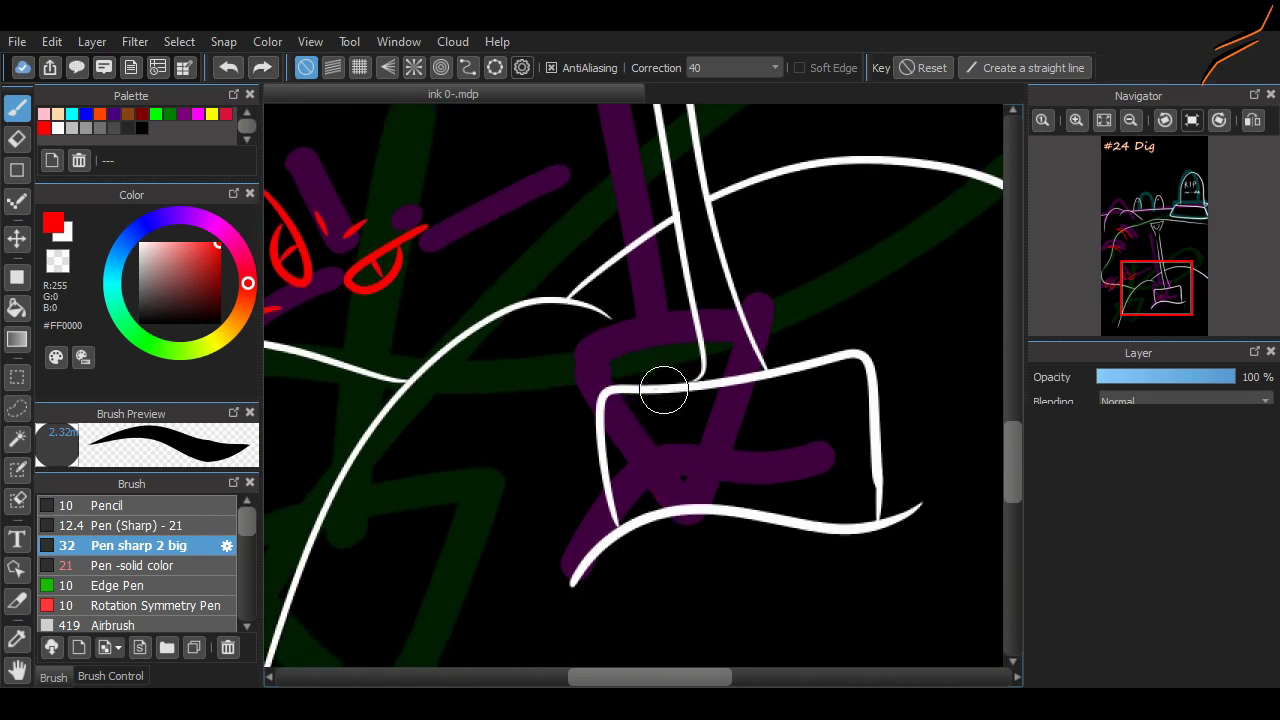
left_click_drag(664, 390, 674, 508)
key("ctrl+z")
key("ctrl+z")
key("ctrl+y")
key("ctrl+z")
Draw a red blood streak down the left part of the shovel blade, with a wavy drip below the blade's lower edge.
mouse_move(656, 386)
left_mouse_down()
mouse_move(647, 499)
mouse_move(629, 541)
mouse_move(610, 533)
mouse_move(659, 524)
mouse_move(612, 542)
mouse_move(660, 543)
mouse_move(711, 515)
left_mouse_up()
left_click(17, 139)
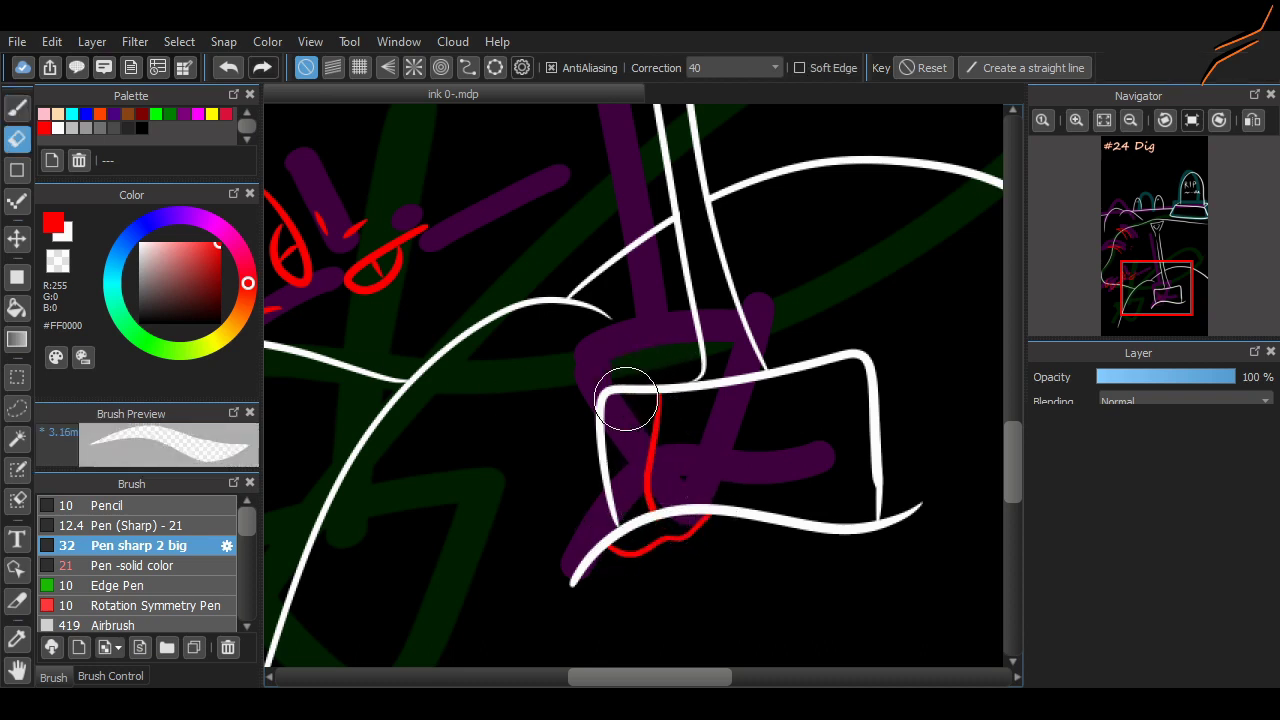
scroll(626, 399, "down", 3)
left_click(1104, 120)
scroll(624, 420, "up", 2)
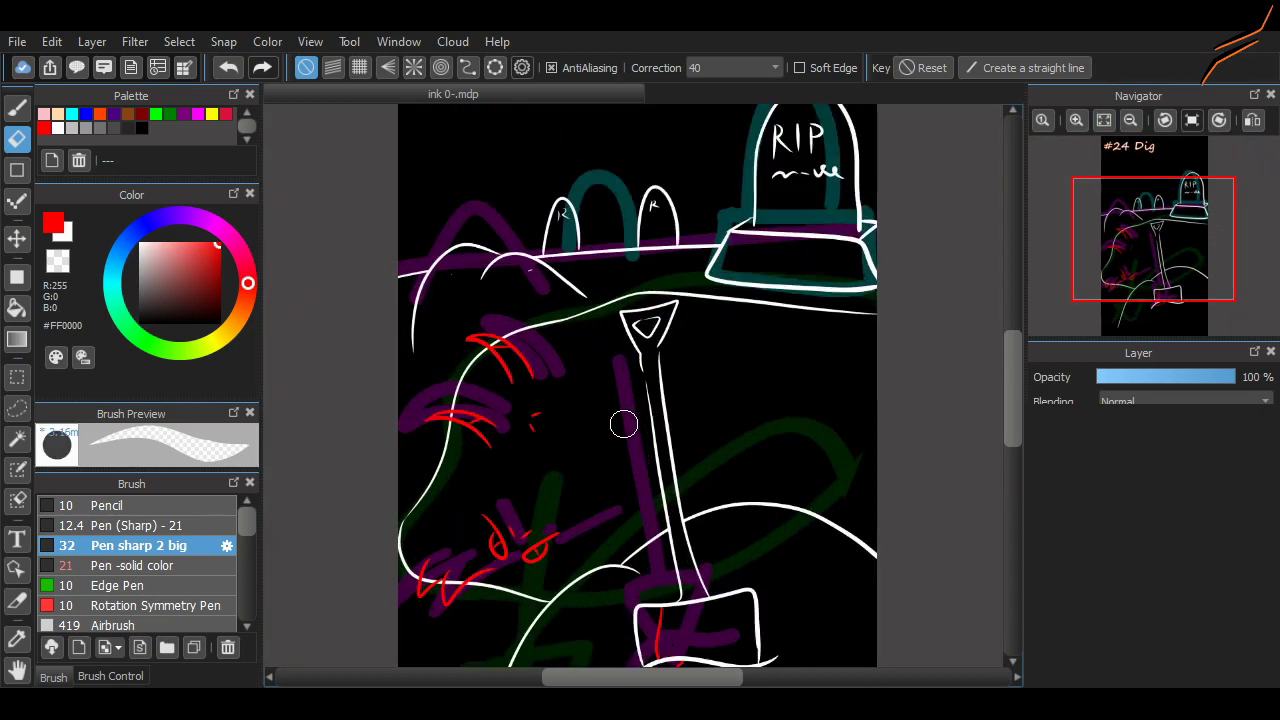
scroll(623, 424, "down", 1)
Set the painting colour to white #FFFFFF and browse the brushes to select the size 100 Sparkle Brush.
left_click(58, 128)
scroll(150, 565, "down", 1)
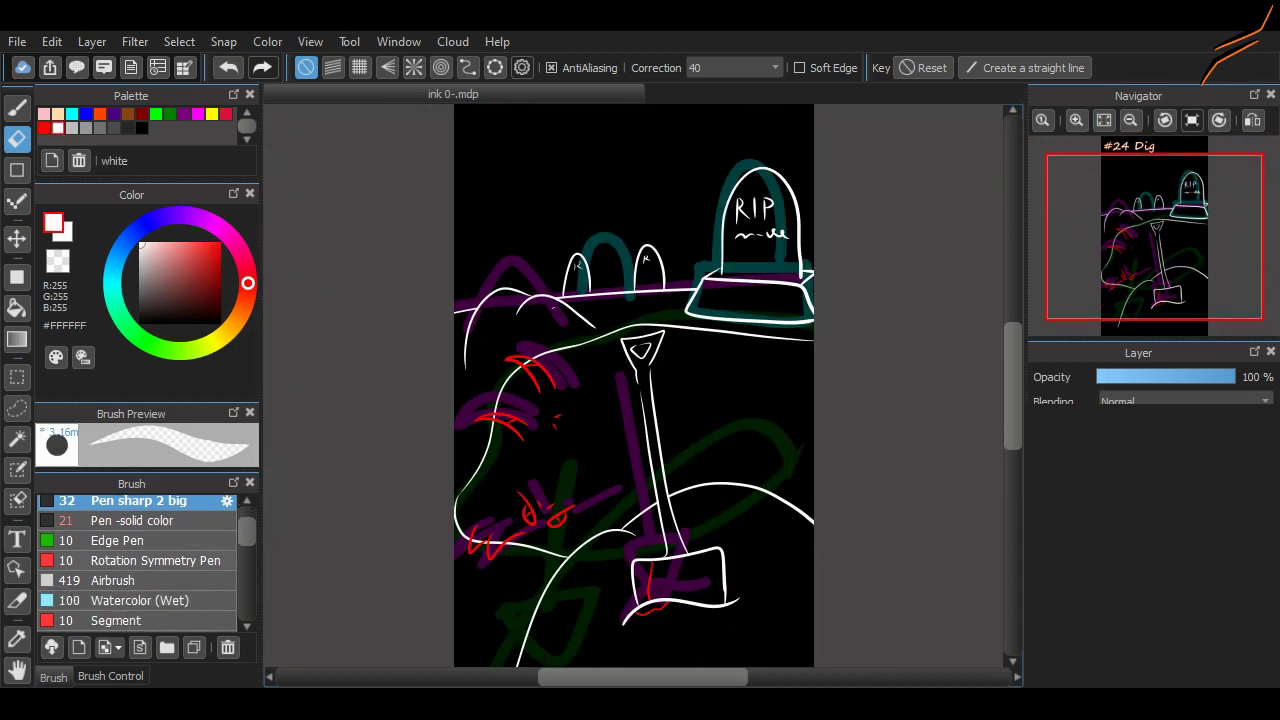
left_click(150, 560)
left_click(150, 541)
left_click(150, 580)
left_click(17, 108)
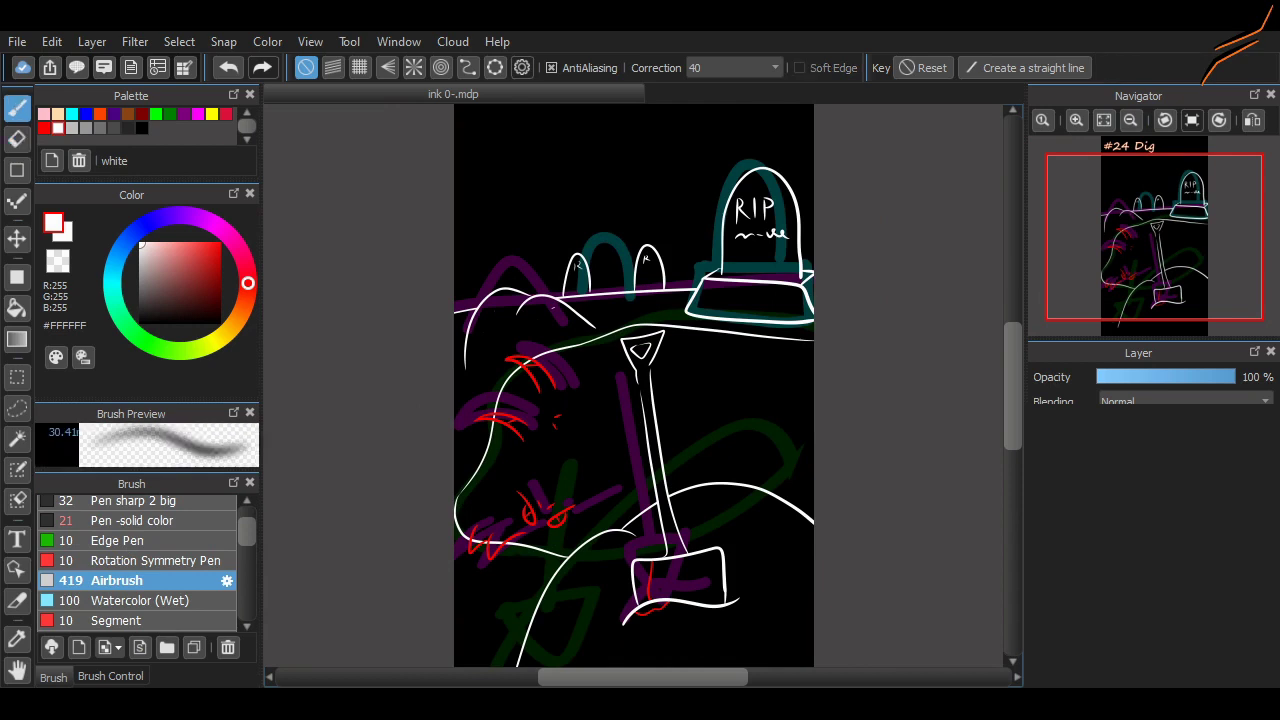
scroll(150, 570, "up", 1)
left_click(150, 571)
left_click(150, 550)
left_click(150, 590)
left_click(150, 610)
scroll(150, 600, "down", 1)
left_click(150, 600)
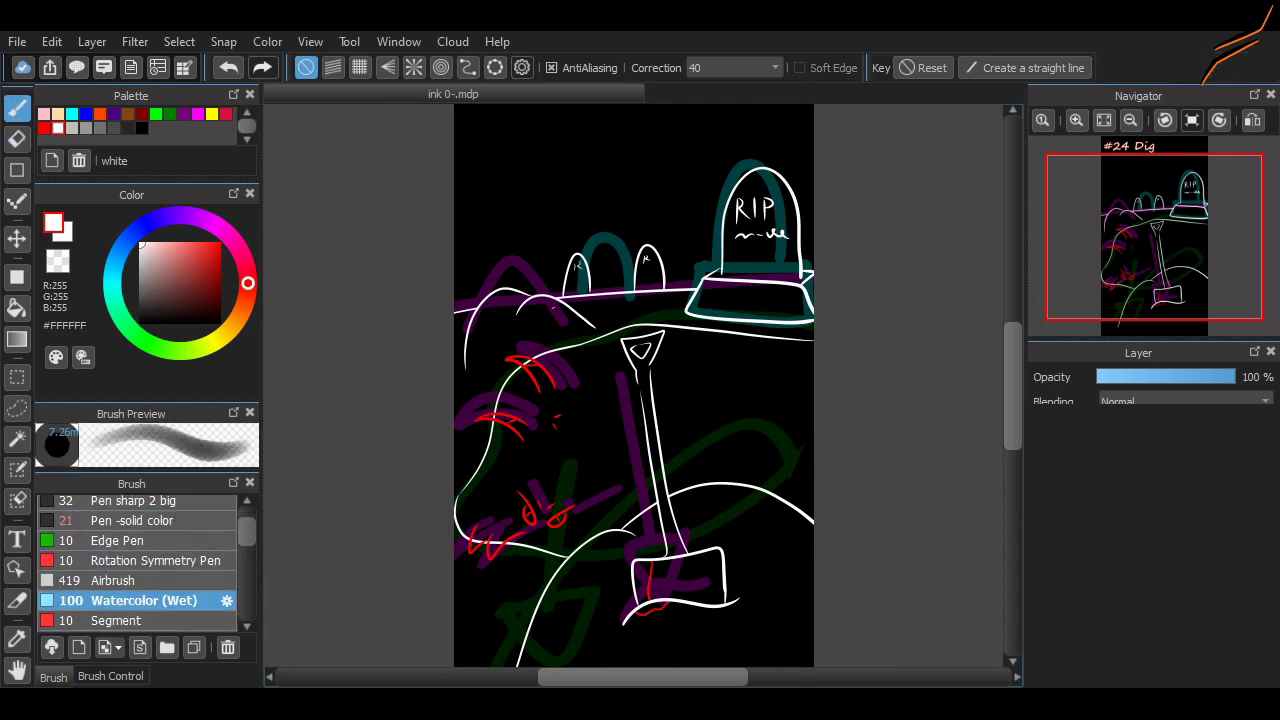
scroll(150, 590, "down", 1)
left_click(150, 575)
left_click(150, 595)
scroll(150, 590, "down", 1)
left_click(150, 570)
left_click(150, 590)
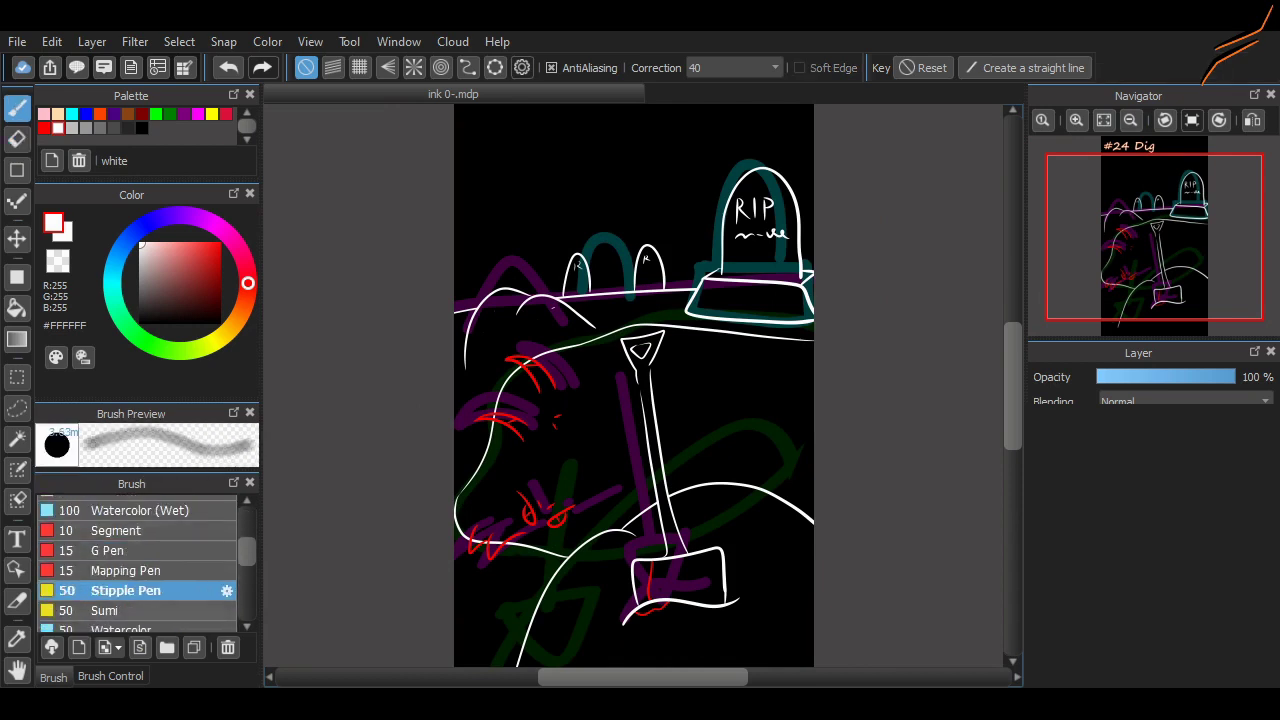
left_click(150, 610)
scroll(150, 605, "down", 1)
left_click(150, 601)
left_click(150, 620)
scroll(150, 600, "down", 2)
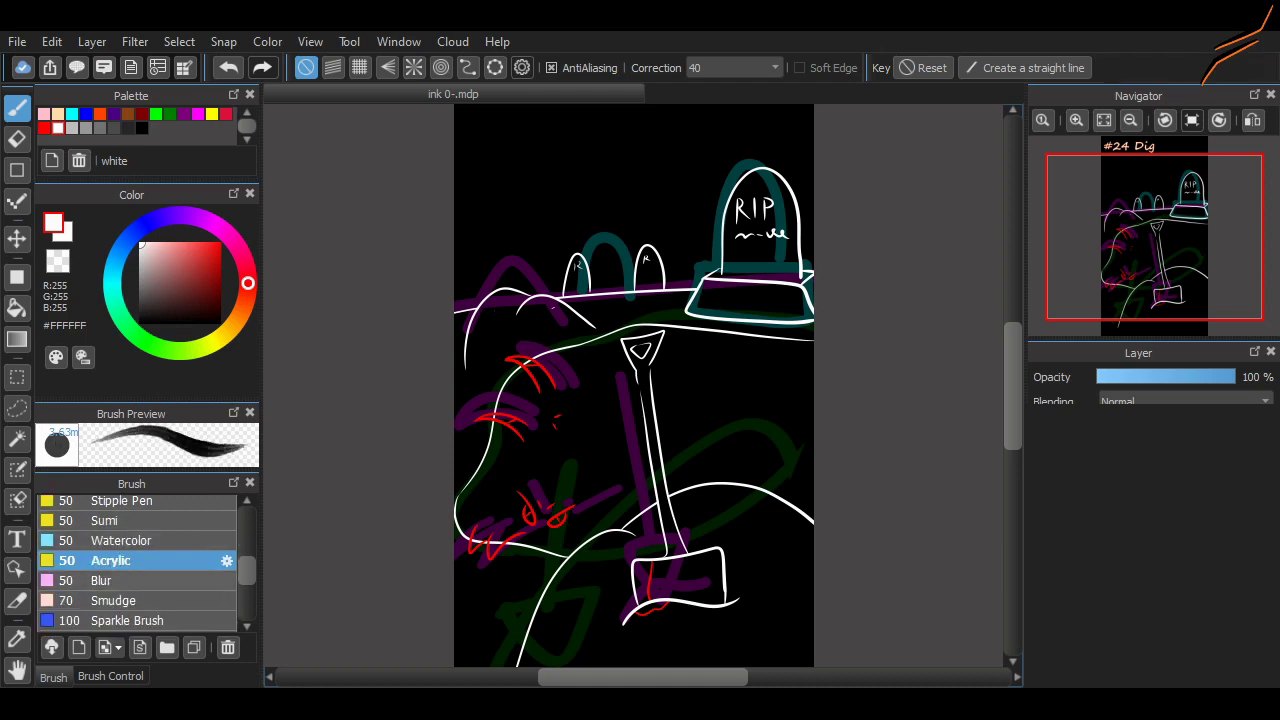
left_click(150, 580)
left_click(150, 601)
scroll(150, 600, "down", 1)
left_click(150, 590)
scroll(150, 590, "down", 1)
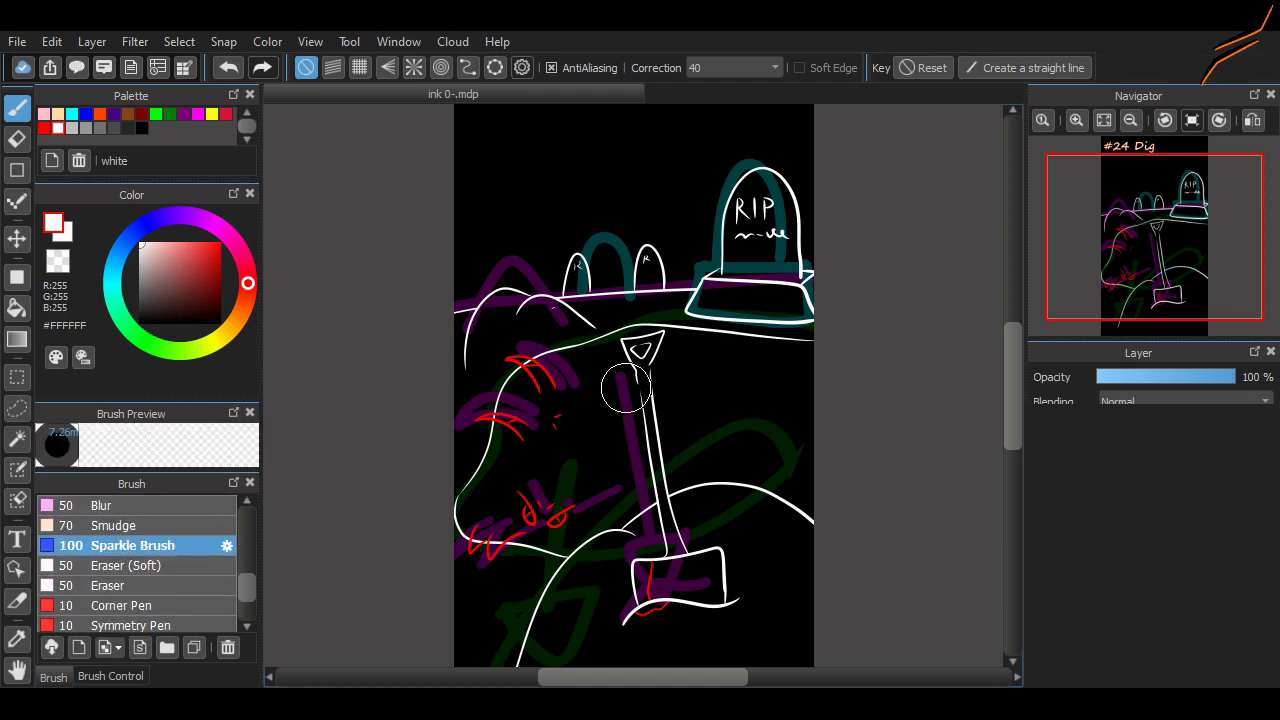
Scatter white Sparkle Brush specks over the small mound on the horizon and the large dirt mound around the shovel blade.
scroll(626, 388, "up", 4)
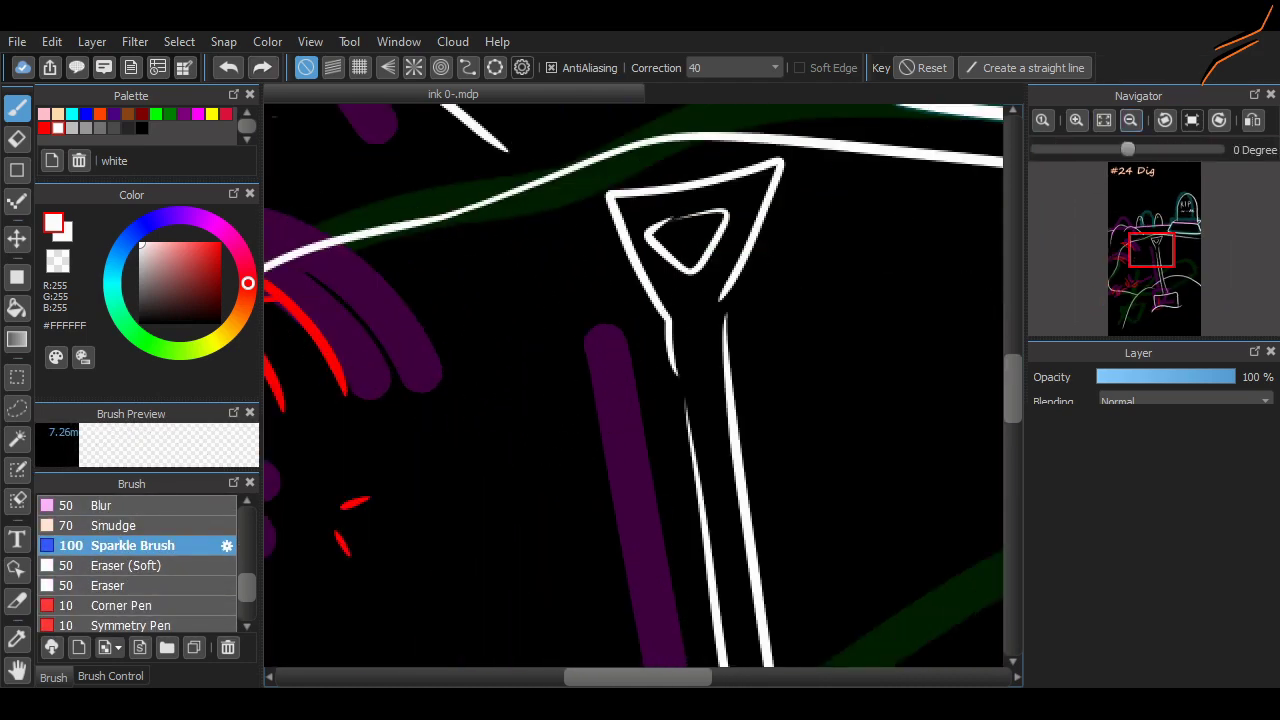
scroll(530, 470, "down", 4)
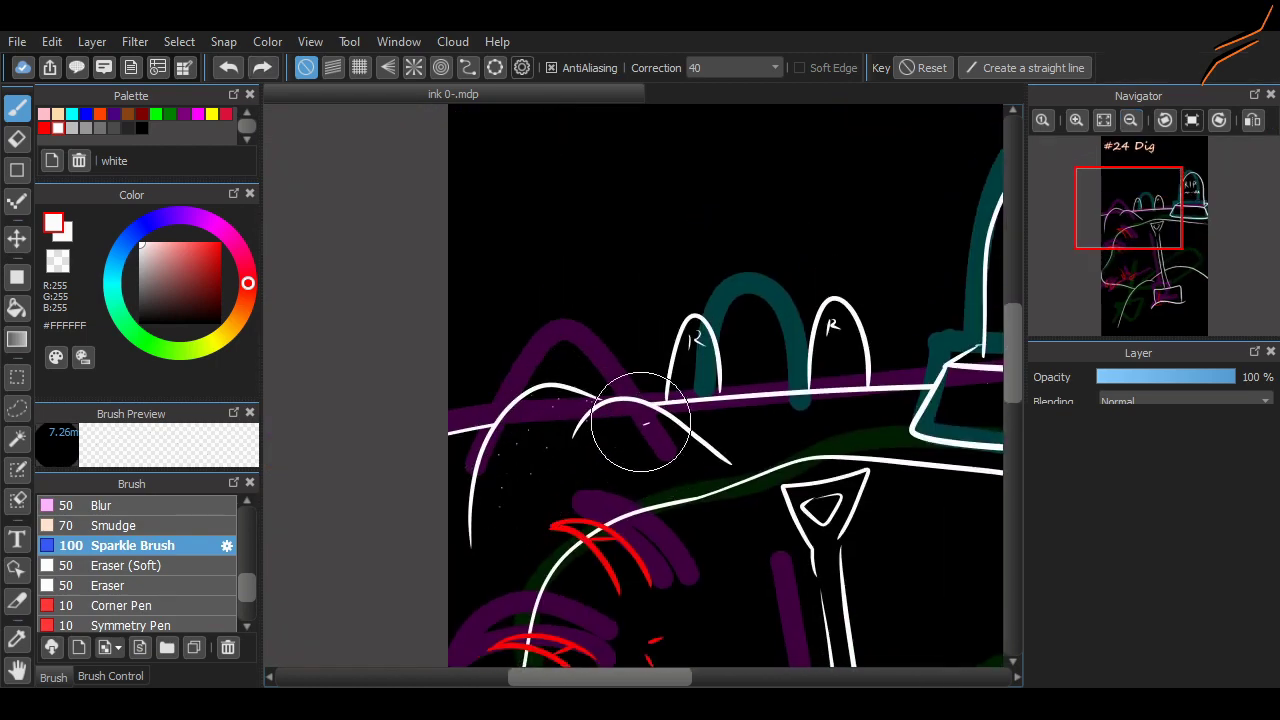
left_click_drag(641, 422, 741, 404)
mouse_move(1122, 246)
left_mouse_down()
mouse_move(1117, 258)
mouse_move(1155, 292)
left_mouse_up()
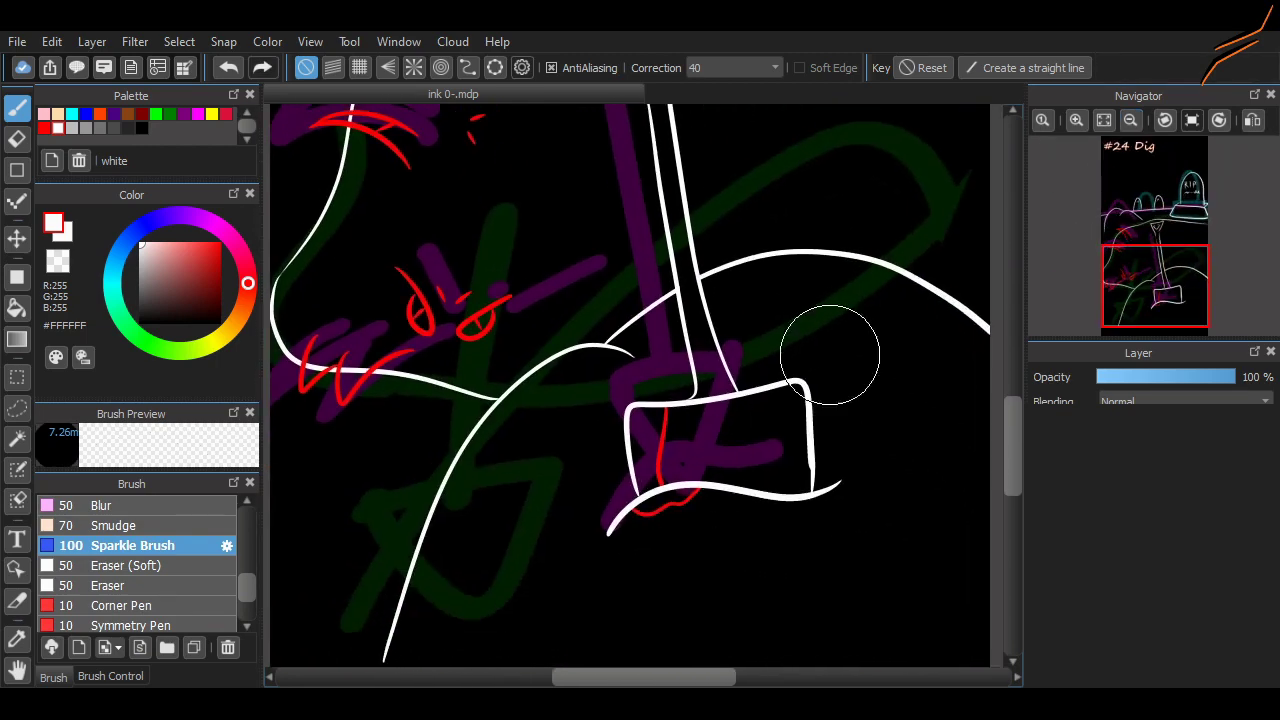
scroll(685, 502, "down", 2)
mouse_move(600, 413)
left_mouse_down()
mouse_move(719, 358)
mouse_move(894, 459)
left_mouse_up()
mouse_move(622, 435)
left_mouse_down()
mouse_move(752, 332)
mouse_move(850, 445)
left_mouse_up()
left_click_drag(636, 528, 902, 461)
Sample red #FF0000 from the shovel blade, add red specks to the small horizon mound, and hide the dimmed colour sketch.
left_click(652, 467, "alt")
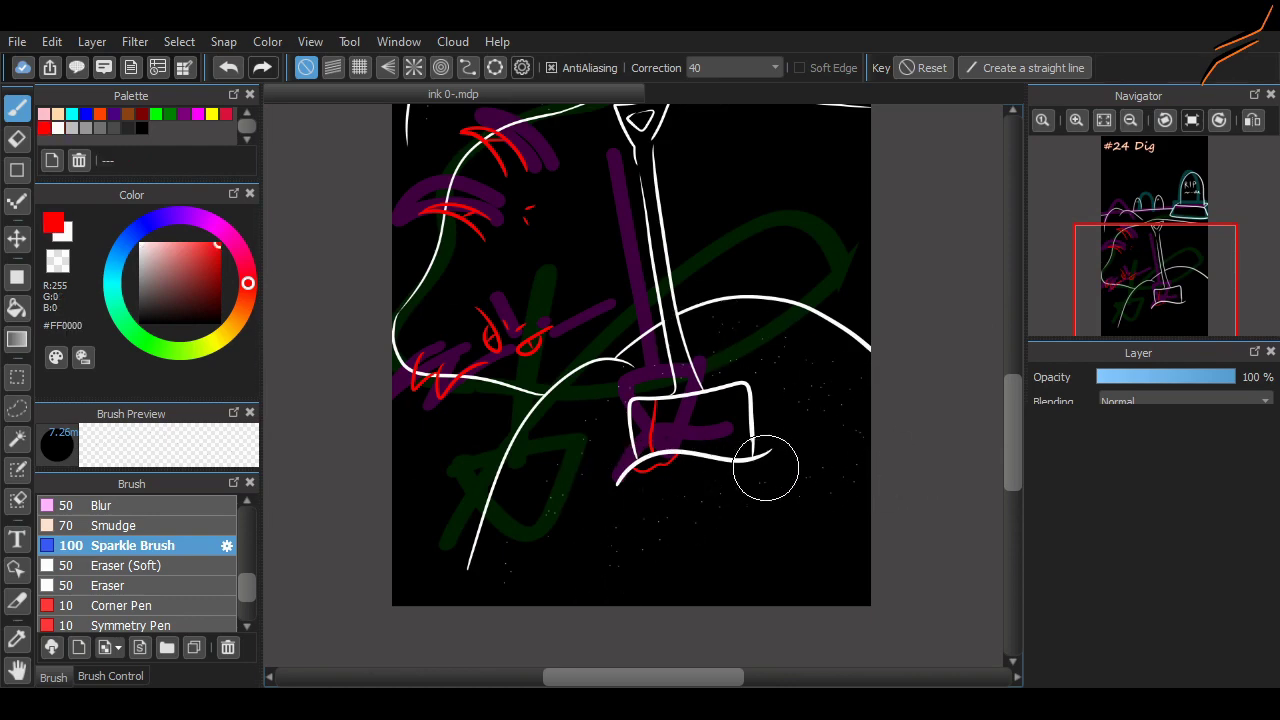
scroll(566, 340, "up", 3)
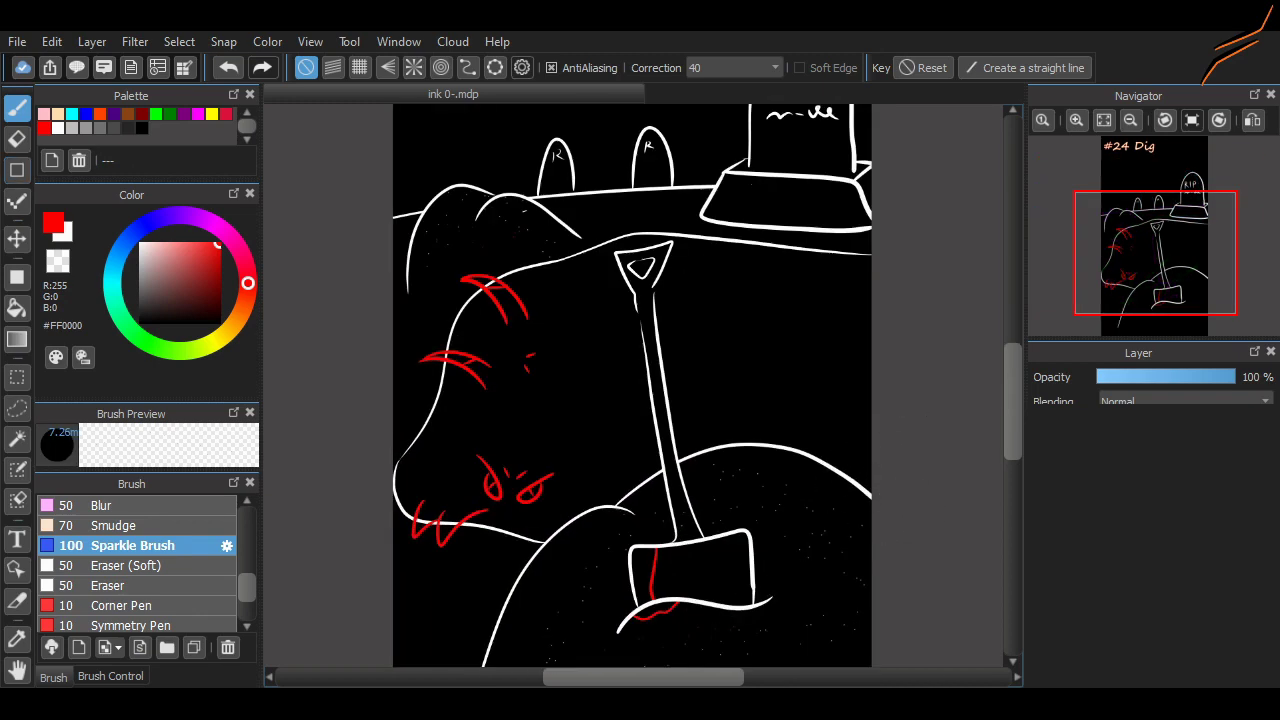
Erase the white pit outline where it passes through the red zigzag and inside the two red claws.
scroll(453, 567, "up", 5)
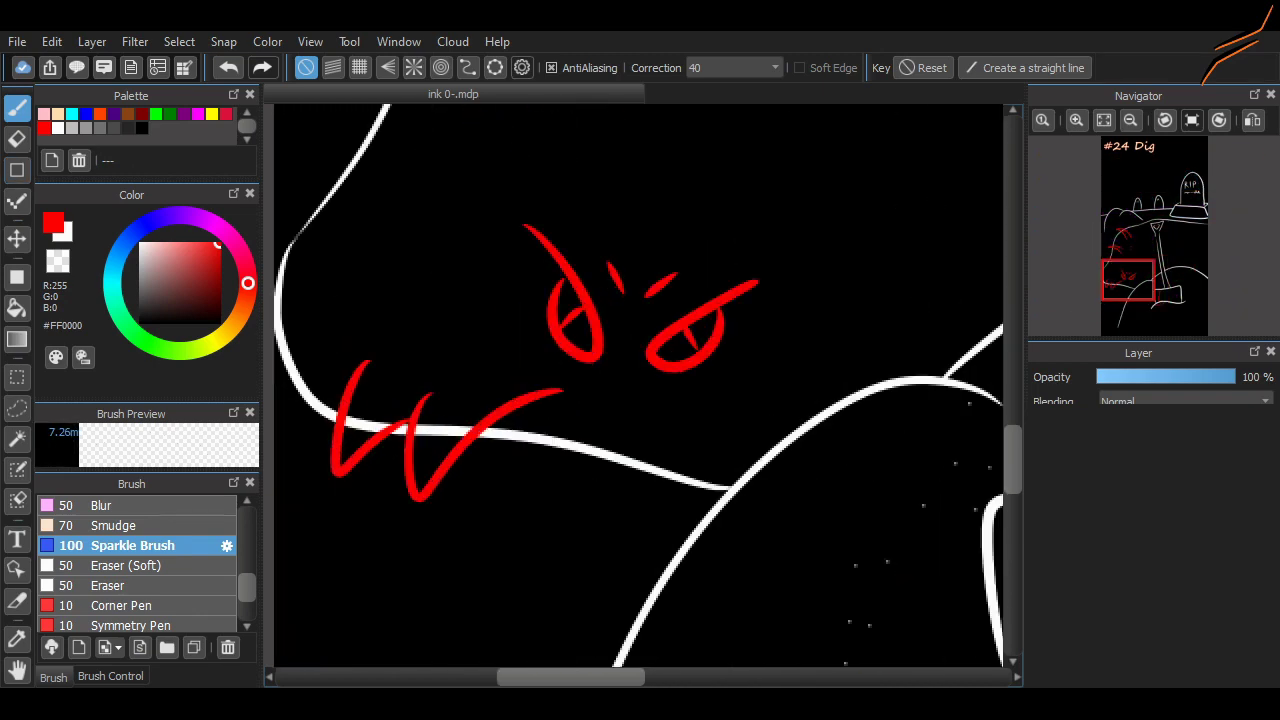
key("e")
mouse_move(471, 397)
left_mouse_down()
mouse_move(457, 437)
mouse_move(414, 439)
mouse_move(443, 437)
mouse_move(389, 416)
mouse_move(346, 437)
left_mouse_up()
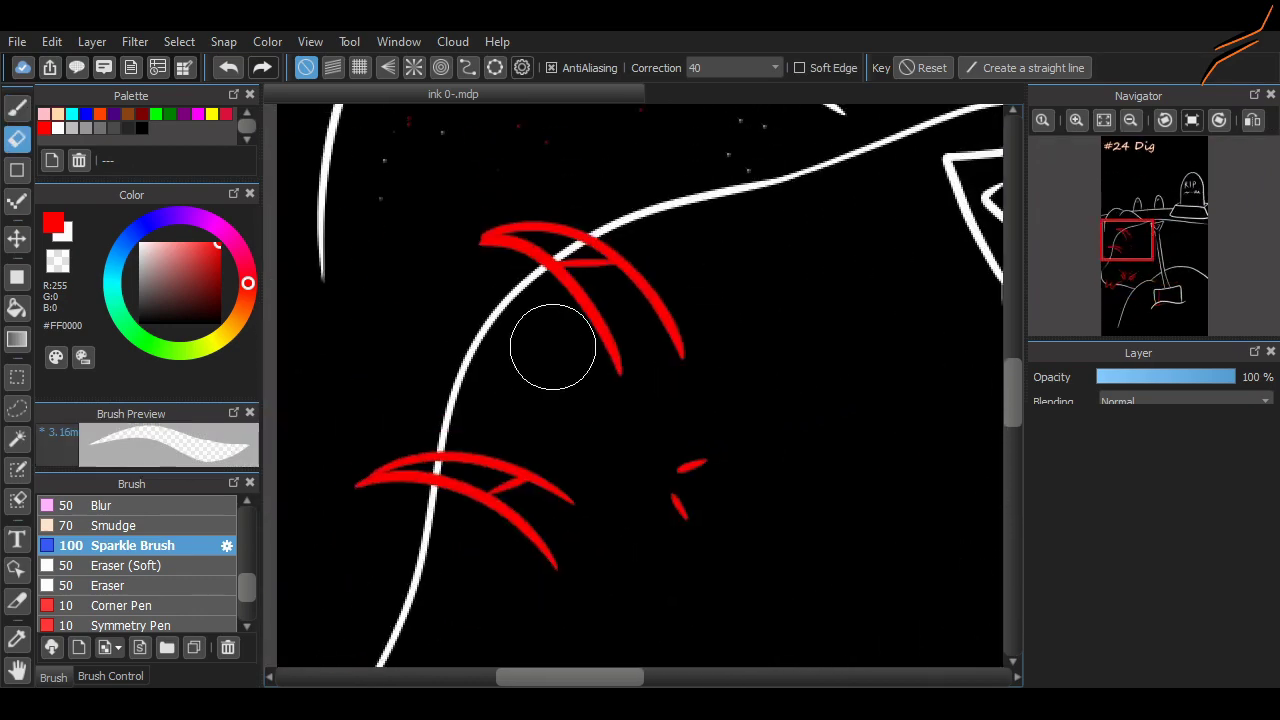
scroll(551, 349, "up", 2)
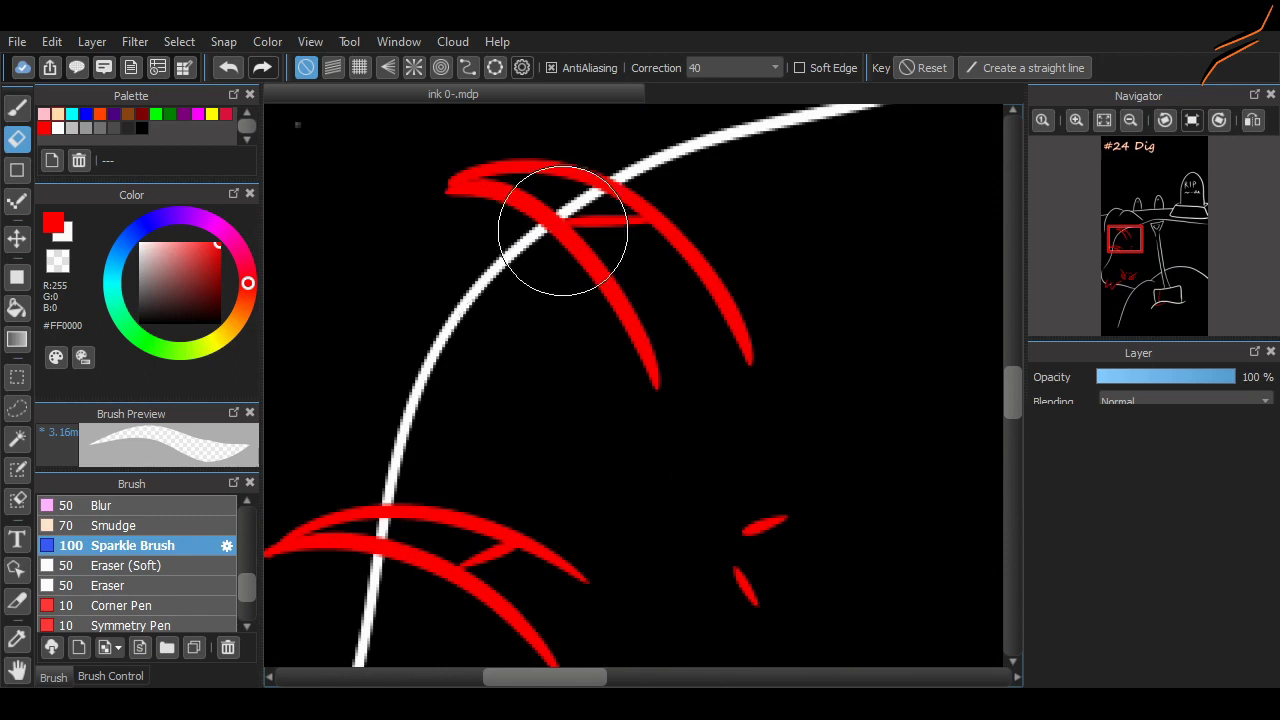
left_click_drag(563, 220, 586, 186)
left_click_drag(386, 520, 393, 532)
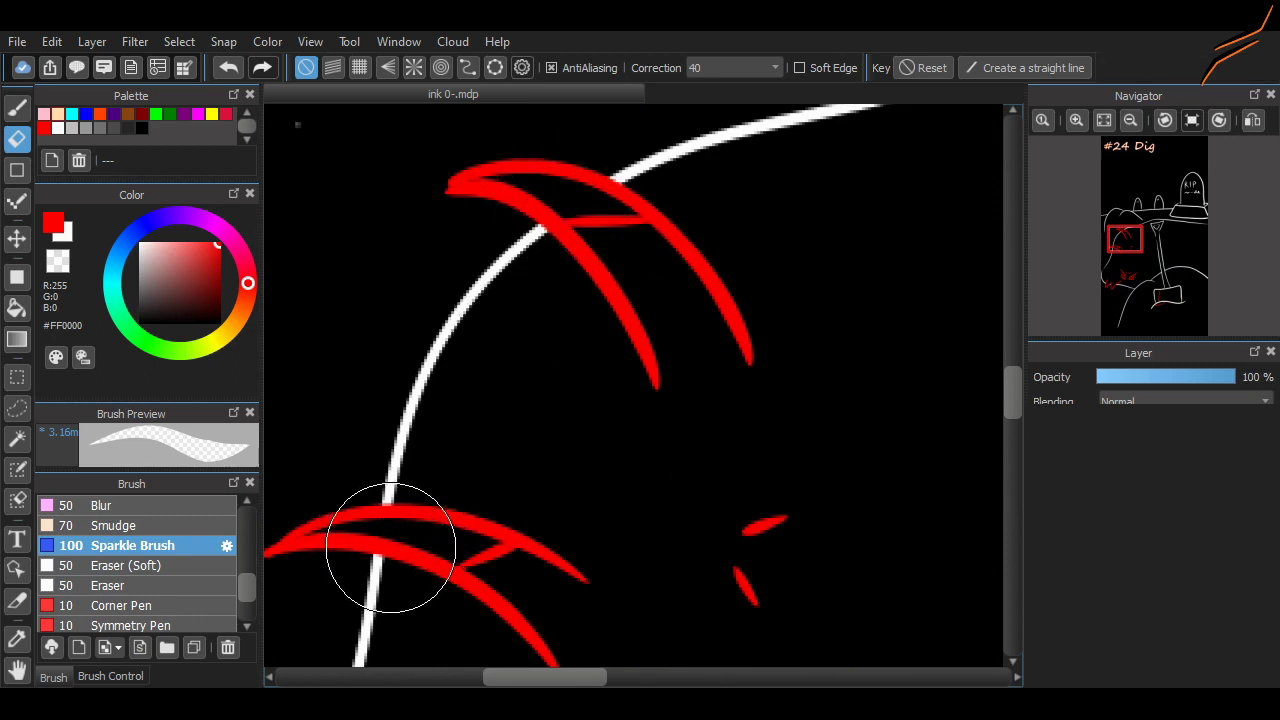
scroll(377, 546, "down", 2)
scroll(338, 563, "up", 2)
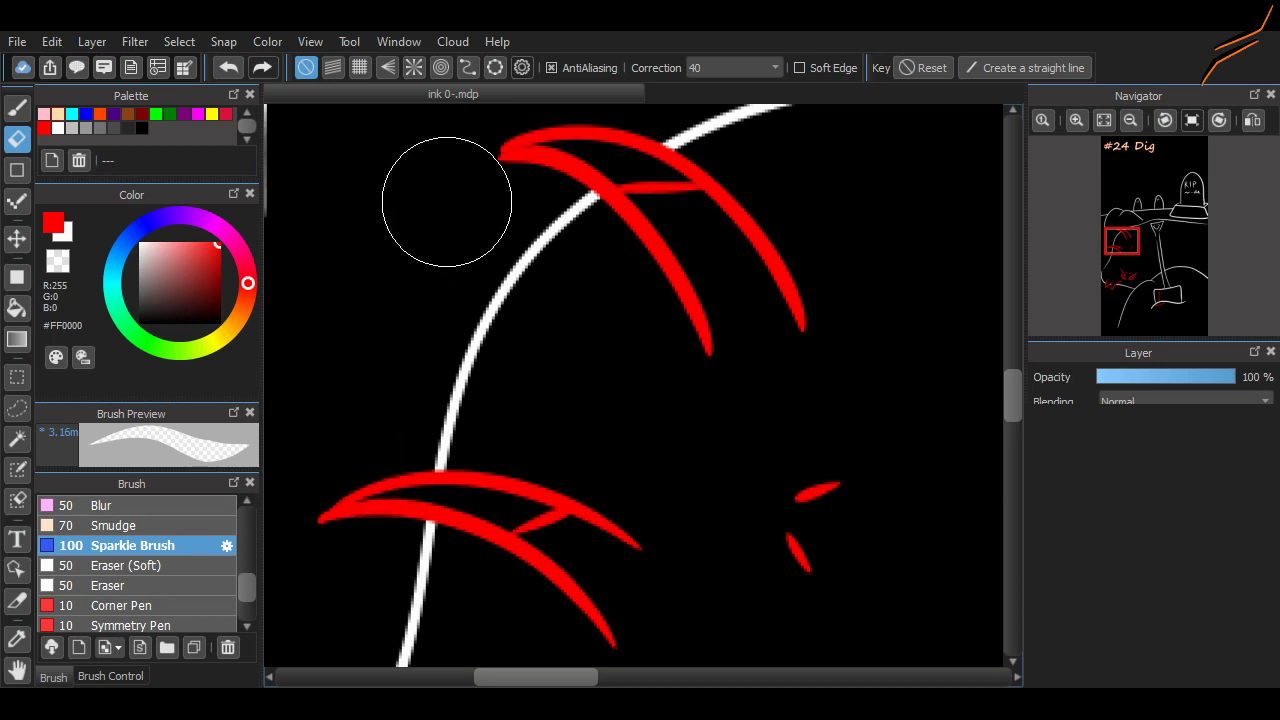
Shorten the brow line of the left red eye by erasing its upper tip.
mouse_move(1127, 272)
left_mouse_down()
mouse_move(1121, 292)
mouse_move(1133, 281)
left_mouse_up()
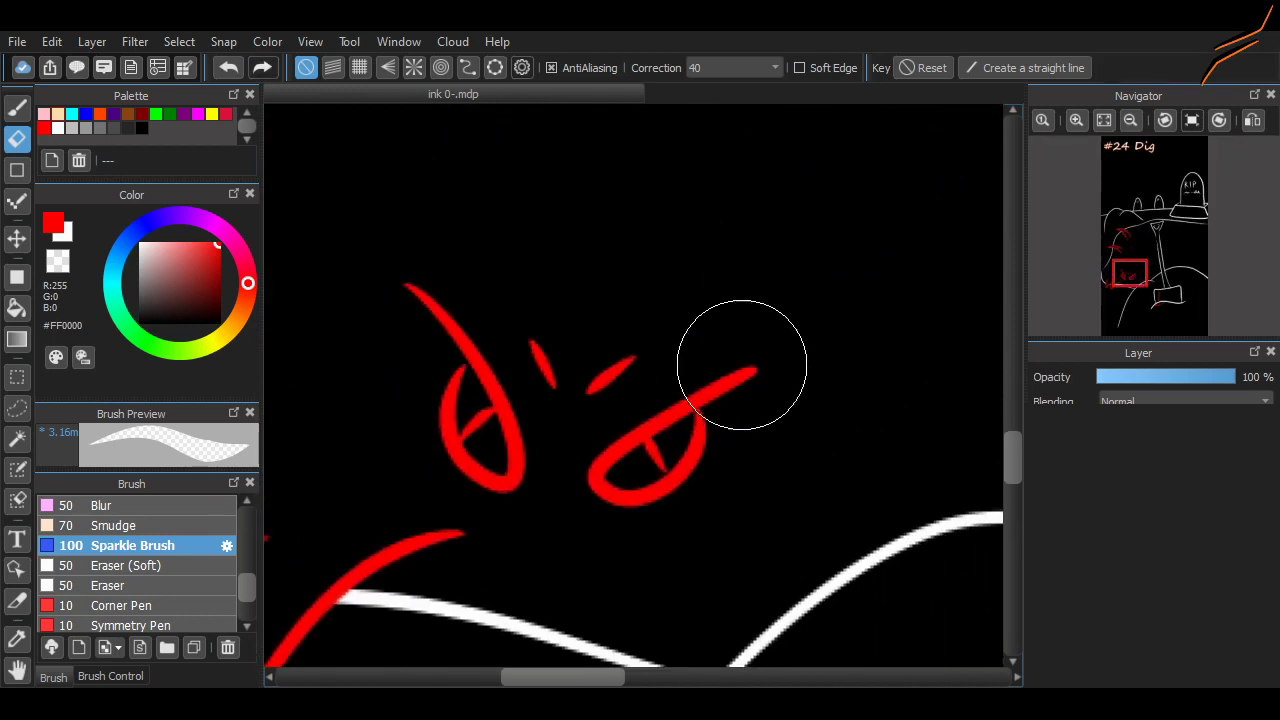
left_click_drag(748, 367, 731, 390)
key("ctrl+z")
left_click_drag(428, 281, 489, 327)
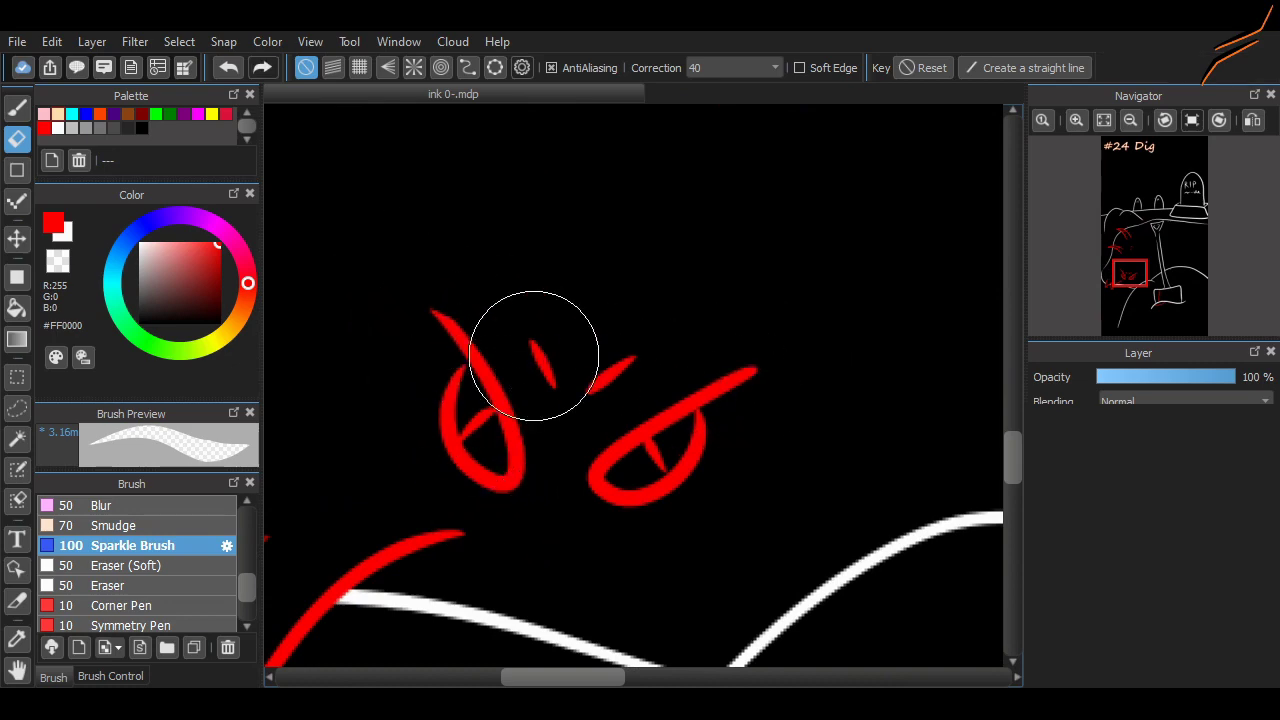
scroll(534, 356, "down", 5)
scroll(623, 257, "up", 1)
left_click_drag(1012, 420, 1012, 393)
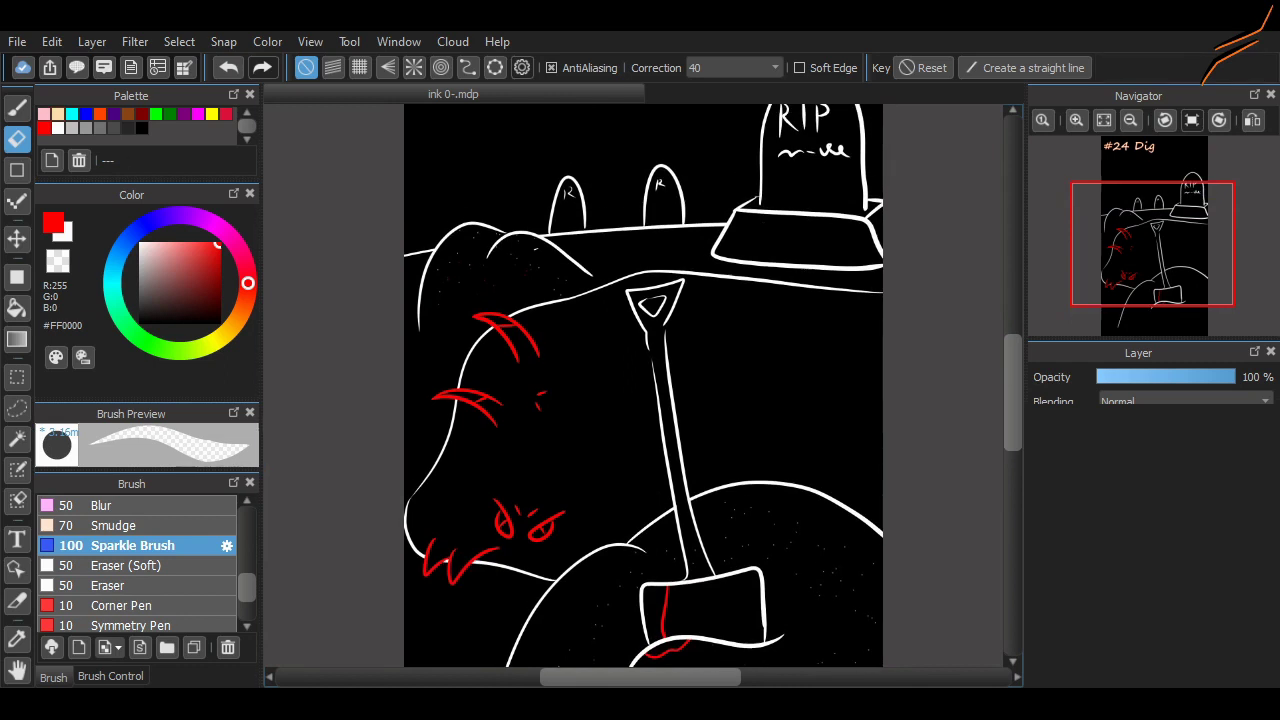
With Pen sharp 2 big in red, draw a long S-shaped curve from the horizon down along the left side of the shovel handle.
scroll(800, 418, "up", 2)
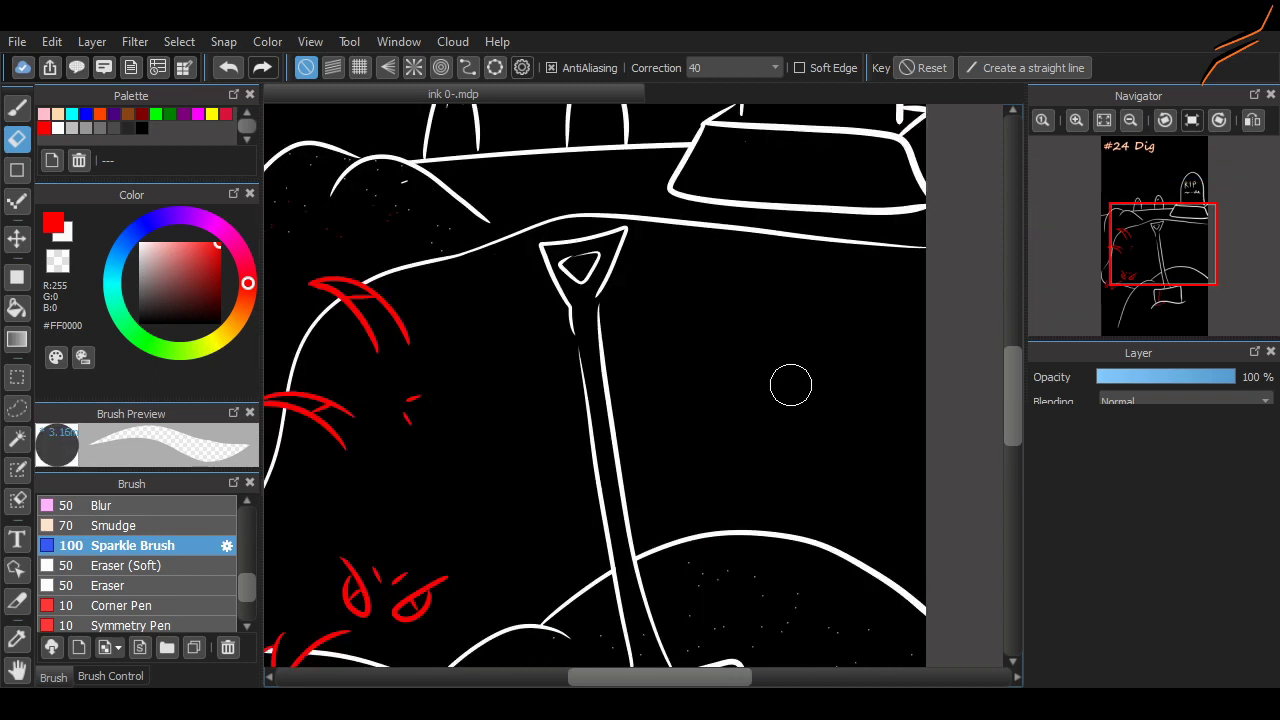
key("b")
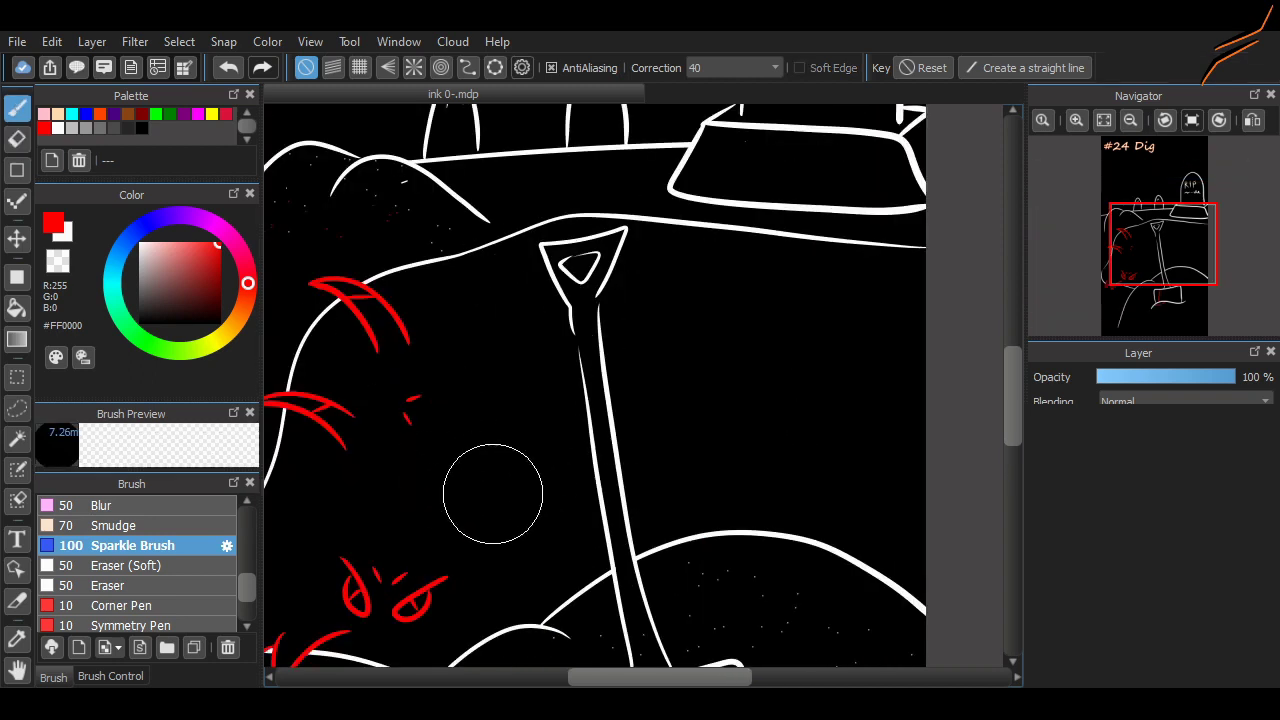
key("e")
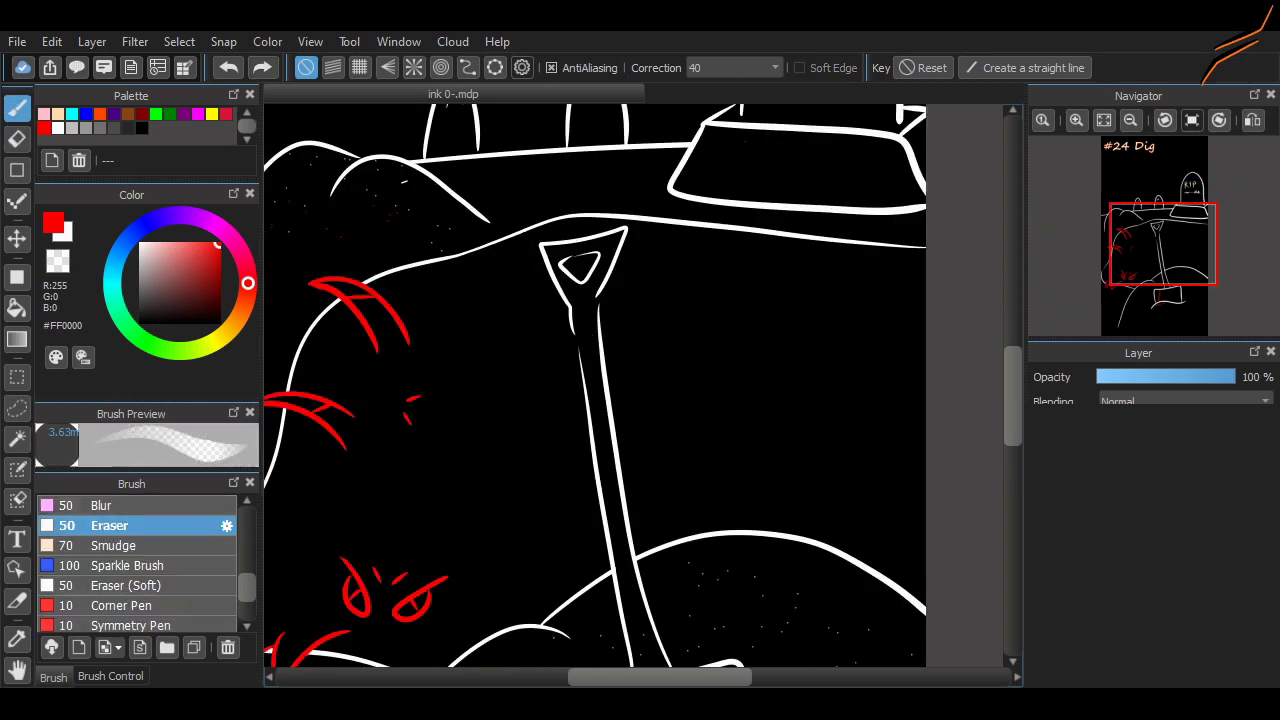
key("b")
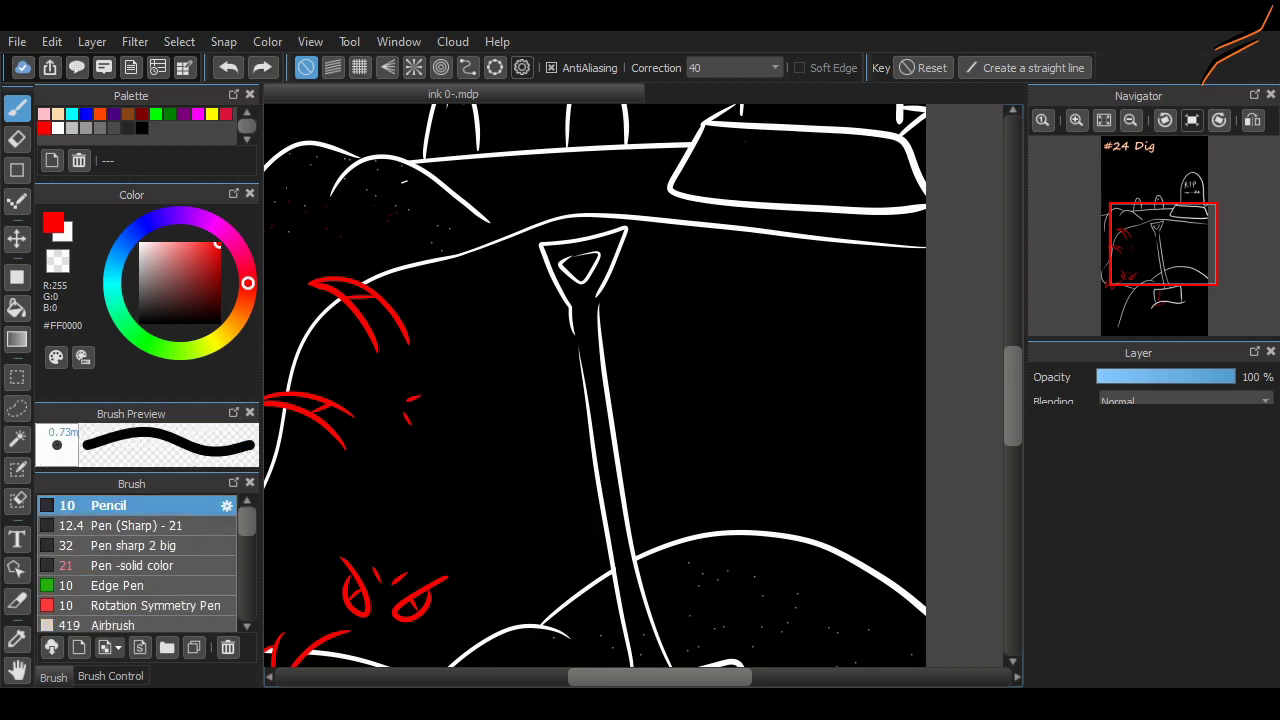
left_click_drag(568, 412, 524, 145)
left_click_drag(1013, 376, 1013, 358)
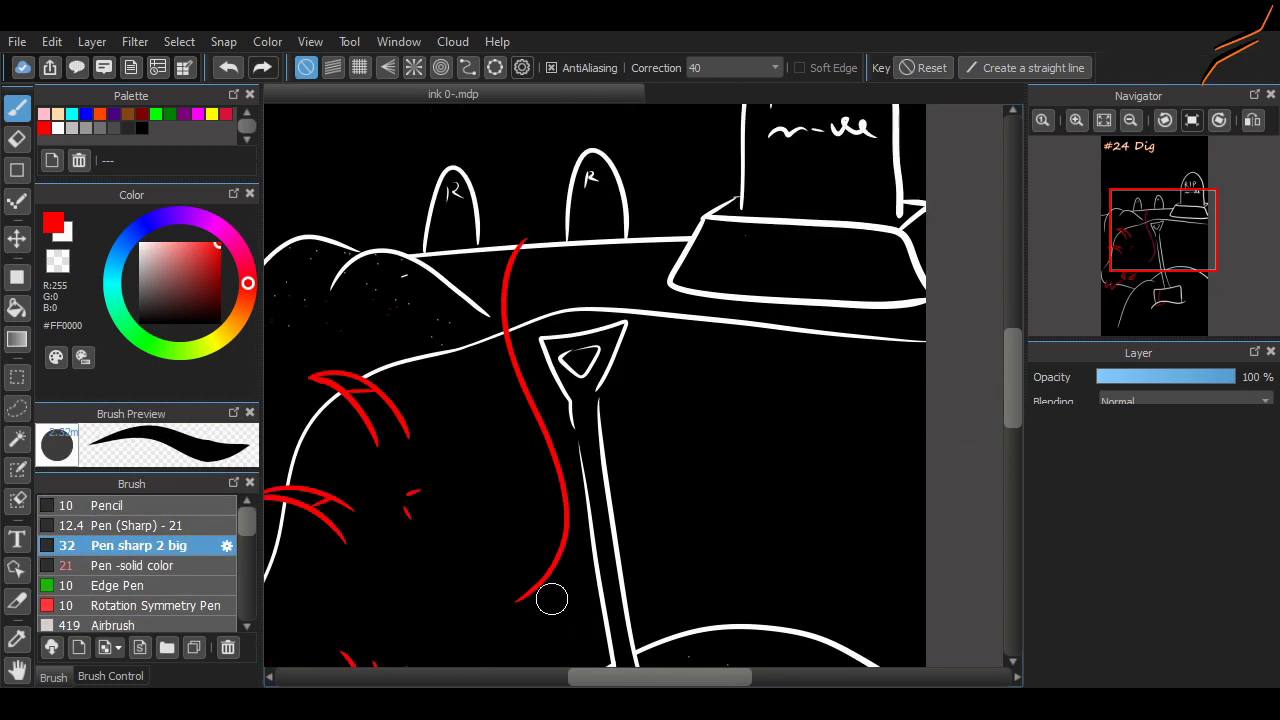
Draw a parallel red line beside the S-curve, and a two-line red arch with short cross strokes to the right of the shovel handle.
mouse_move(551, 600)
left_mouse_down()
mouse_move(517, 227)
mouse_move(579, 465)
mouse_move(566, 612)
left_mouse_up()
key("ctrl+z")
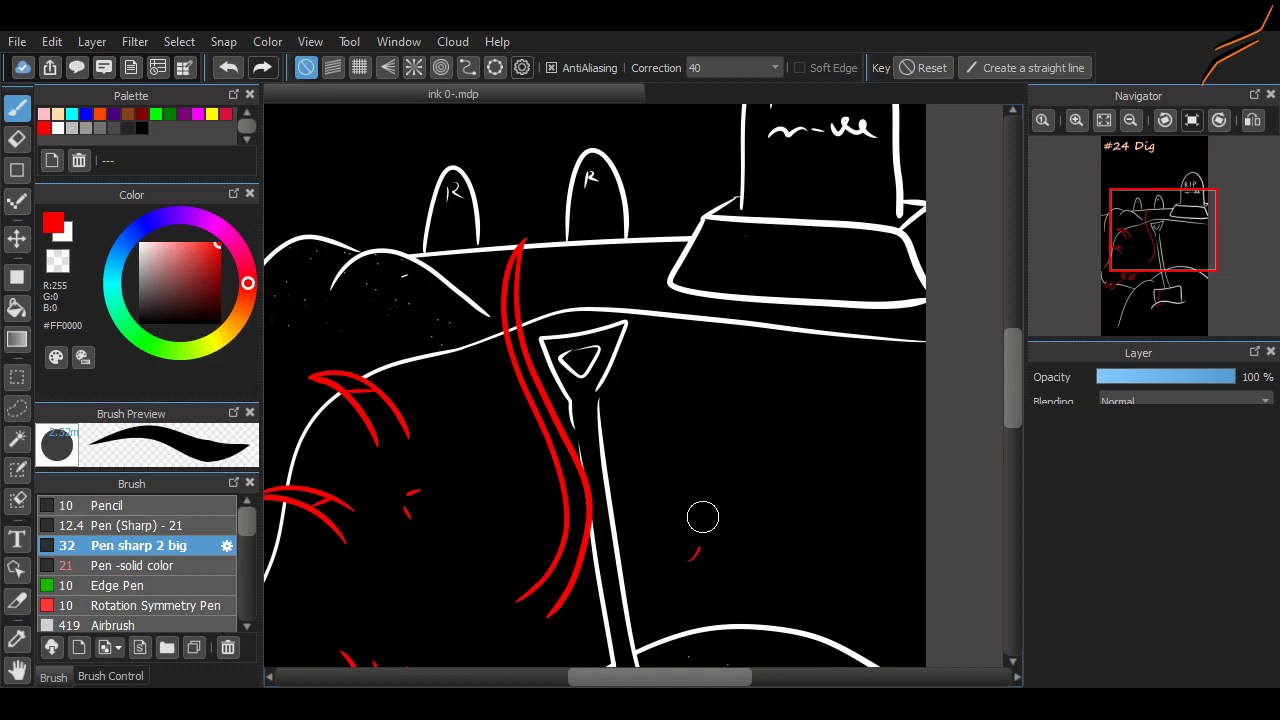
left_click_drag(703, 517, 583, 312)
key("ctrl+z")
mouse_move(675, 574)
left_mouse_down()
mouse_move(735, 506)
mouse_move(760, 274)
mouse_move(786, 350)
left_mouse_up()
key("ctrl+z")
mouse_move(675, 575)
left_mouse_down()
mouse_move(729, 486)
mouse_move(620, 250)
mouse_move(720, 270)
mouse_move(763, 420)
mouse_move(752, 554)
left_mouse_up()
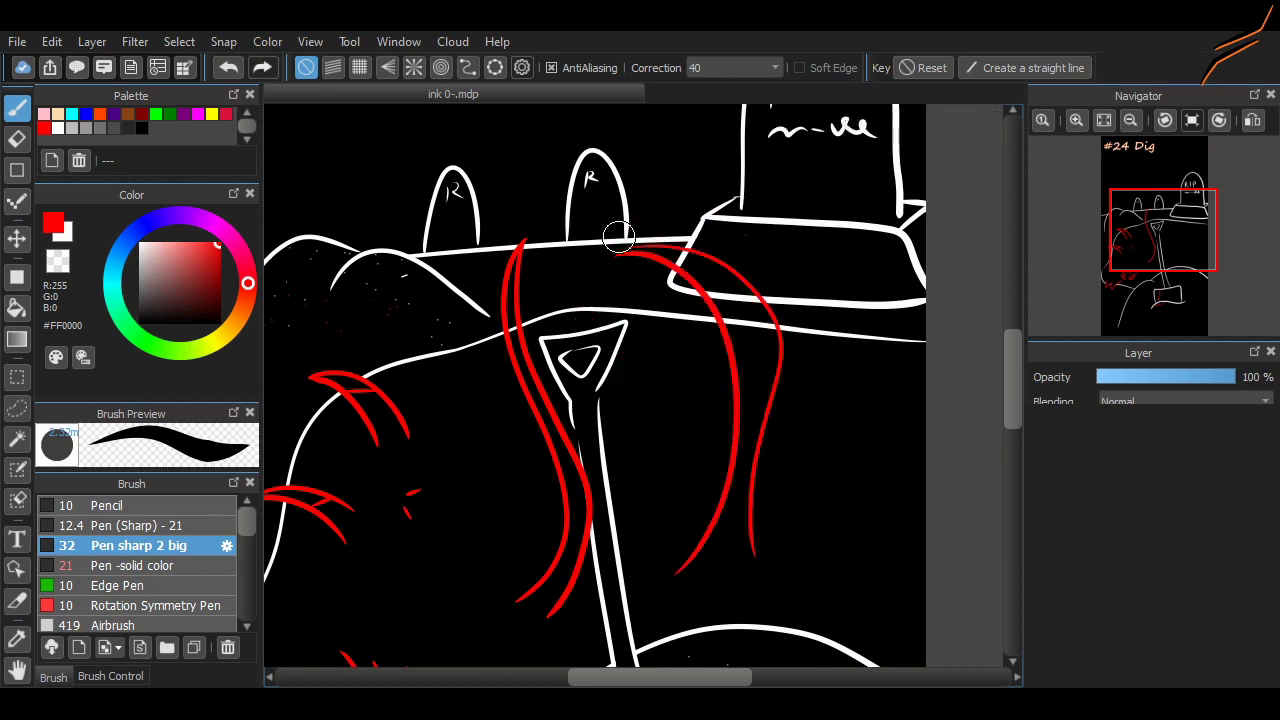
key("ctrl+z")
mouse_move(615, 252)
left_mouse_down()
mouse_move(773, 359)
mouse_move(671, 250)
mouse_move(768, 492)
mouse_move(784, 568)
left_mouse_up()
key("ctrl+z")
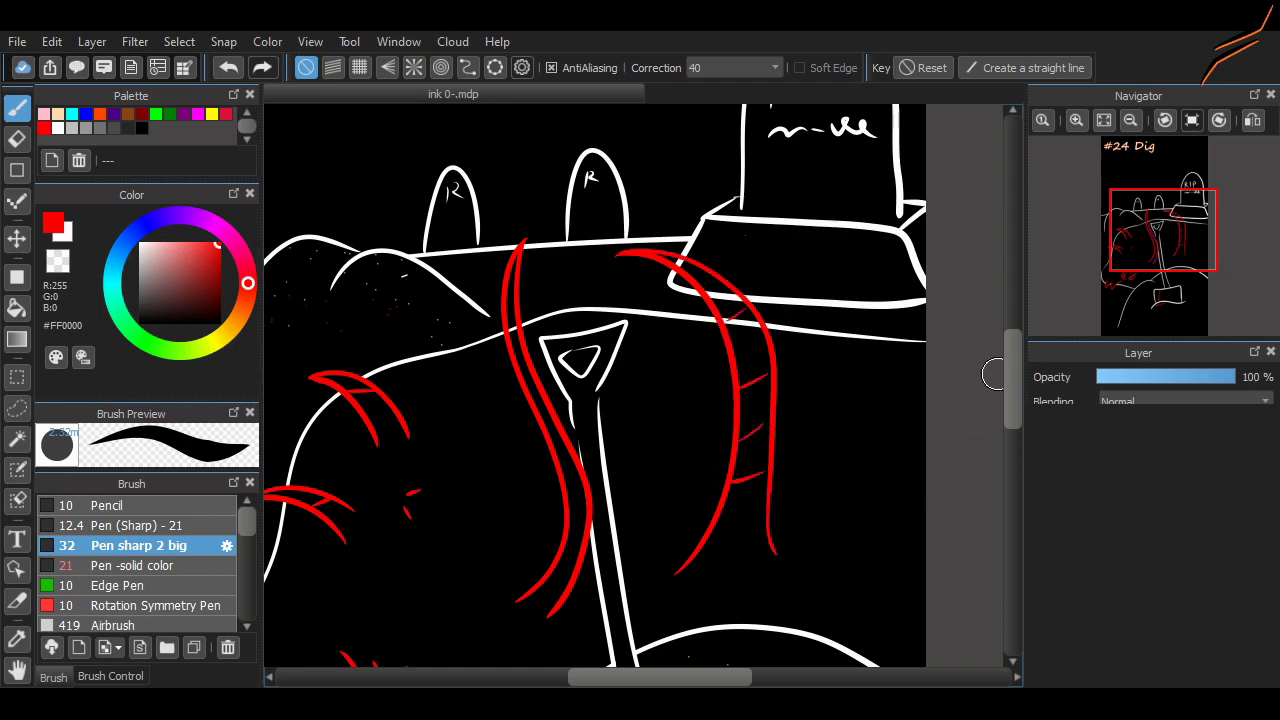
Select the red arch with a rectangle, move it right and slightly down below the gravestone base, and clear the selection.
mouse_move(993, 373)
left_mouse_down()
mouse_move(990, 410)
mouse_move(995, 373)
left_mouse_up()
key("m")
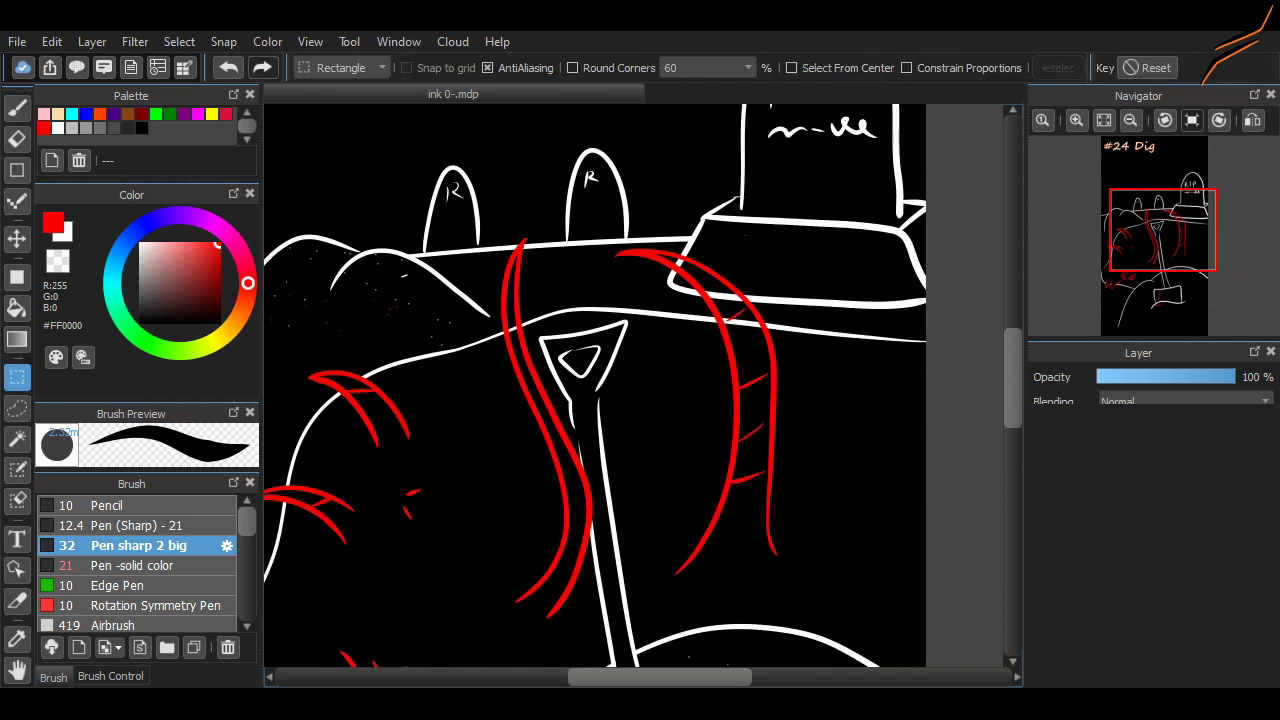
left_click_drag(783, 188, 608, 594)
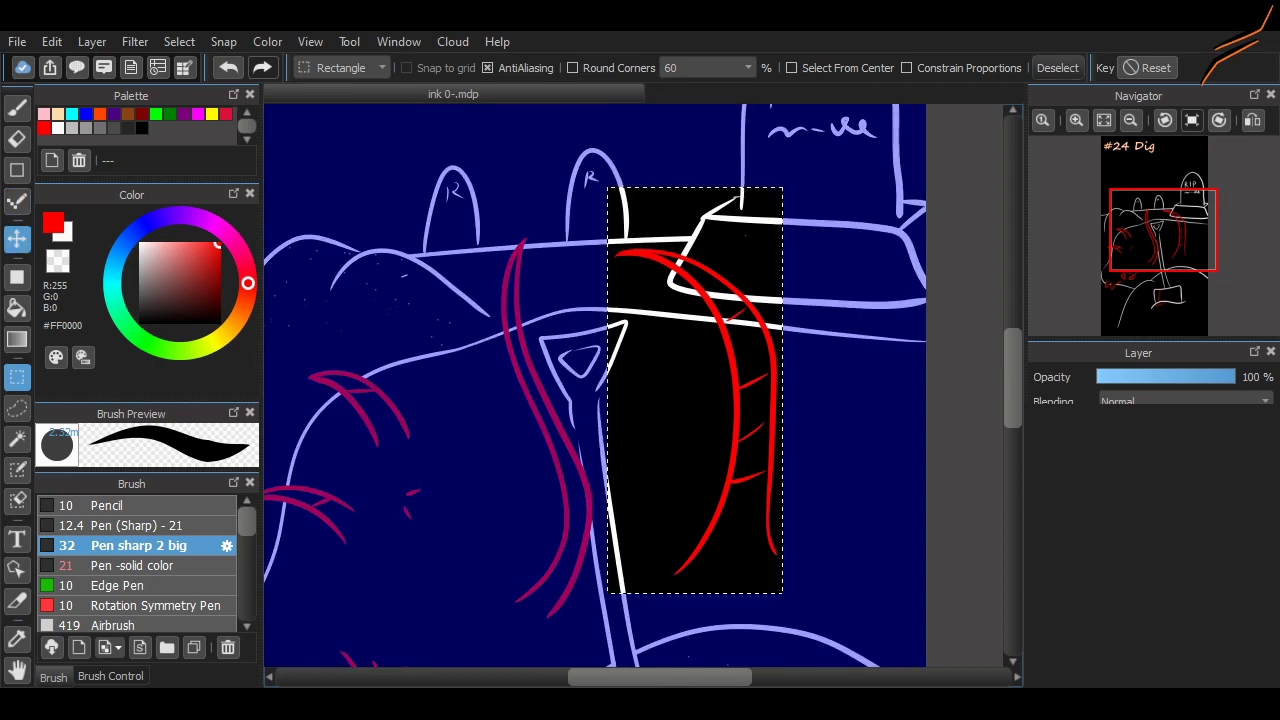
left_click(17, 239)
left_click_drag(700, 385, 774, 409)
key("m")
key("ctrl+d")
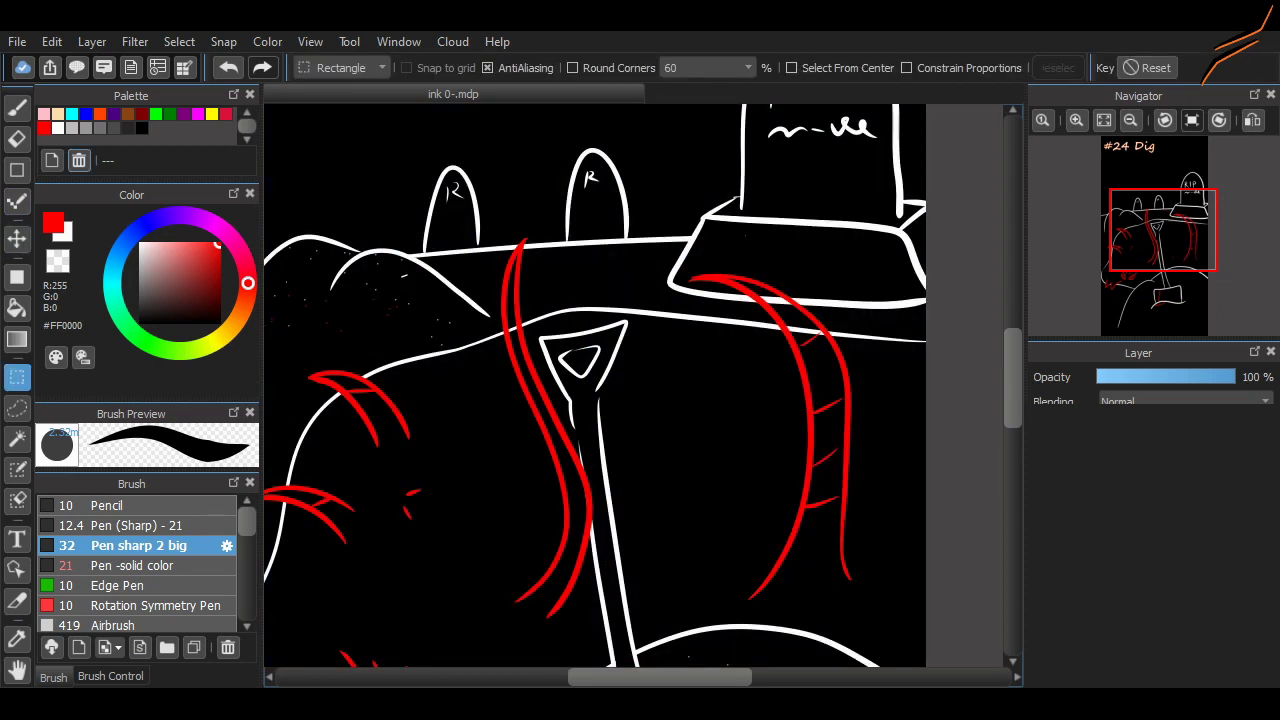
Draw a large red round eye with a narrow slanted slit pupil overlapping the right side of the shovel handle.
key("b")
mouse_move(686, 512)
left_mouse_down()
mouse_move(643, 629)
mouse_move(678, 519)
left_mouse_up()
left_click_drag(637, 603, 676, 521)
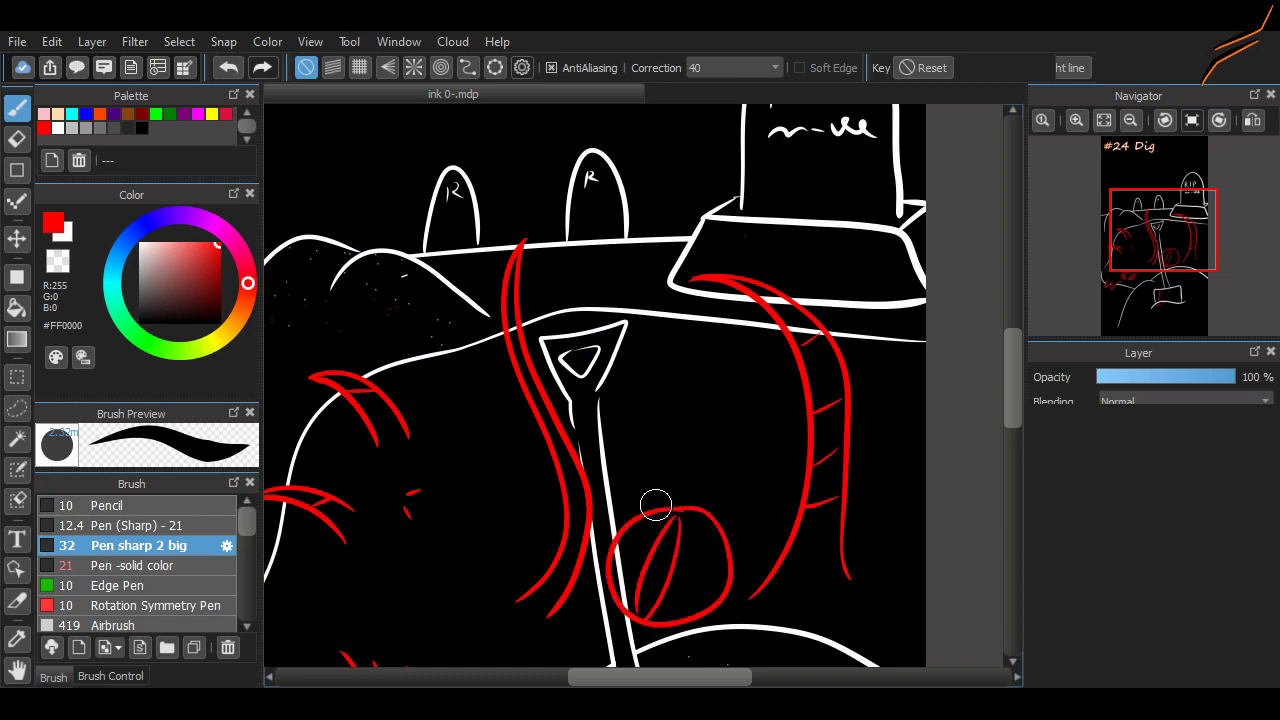
Draw a horizontal two-line red tentacle above the small eyes, and add short cross strokes to it and the S-shaped tentacle.
scroll(990, 430, "down", 3)
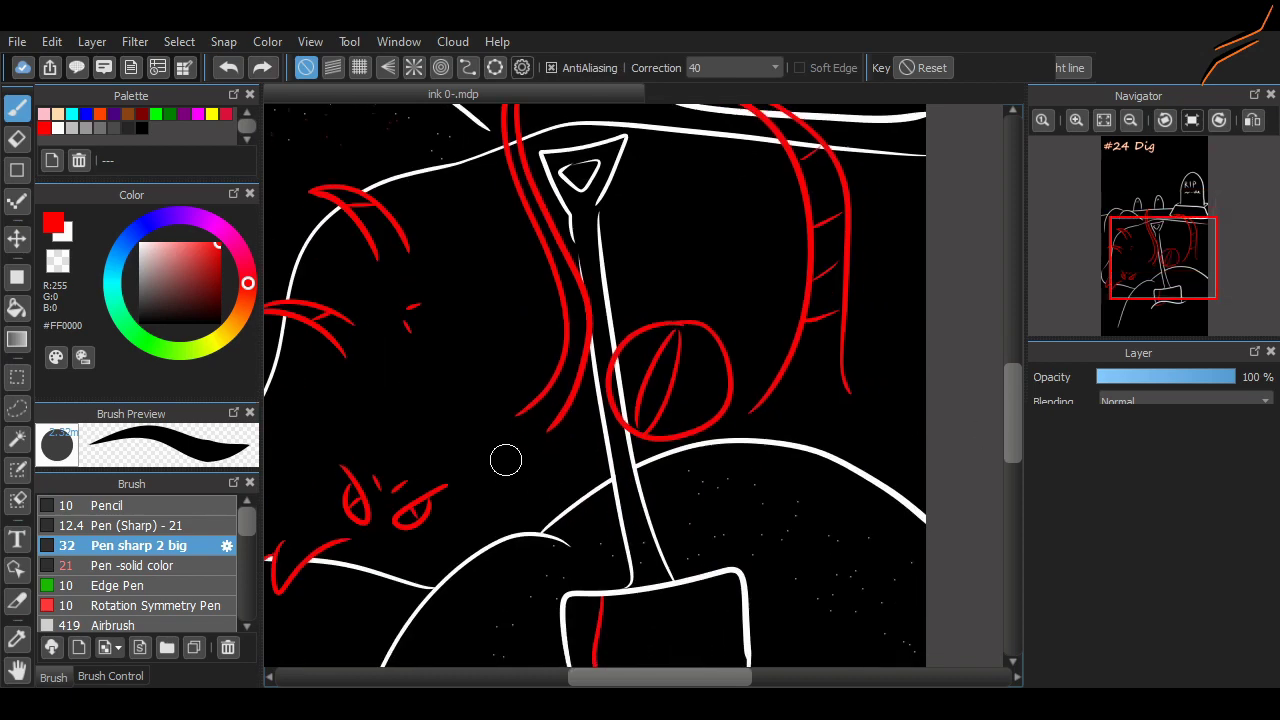
left_click_drag(502, 459, 657, 455)
mouse_move(642, 404)
left_mouse_down()
mouse_move(469, 380)
mouse_move(398, 410)
left_mouse_up()
left_click_drag(413, 406, 525, 418)
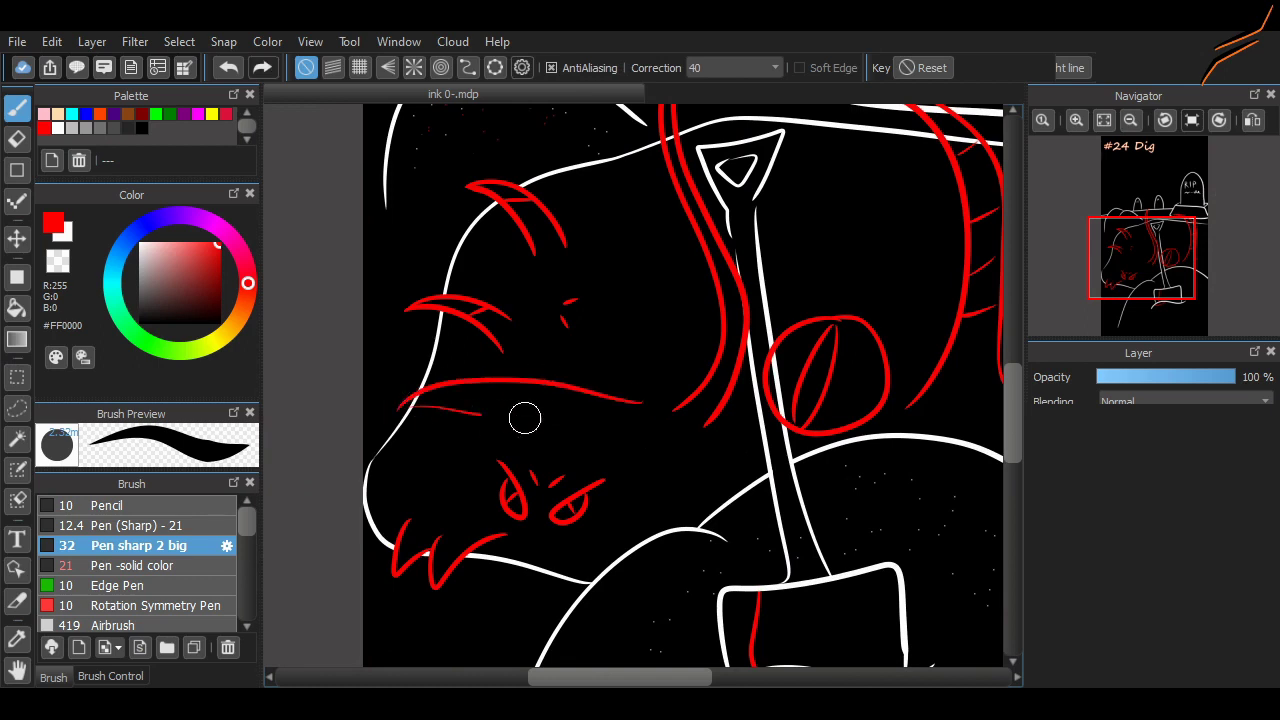
left_click_drag(455, 398, 595, 418)
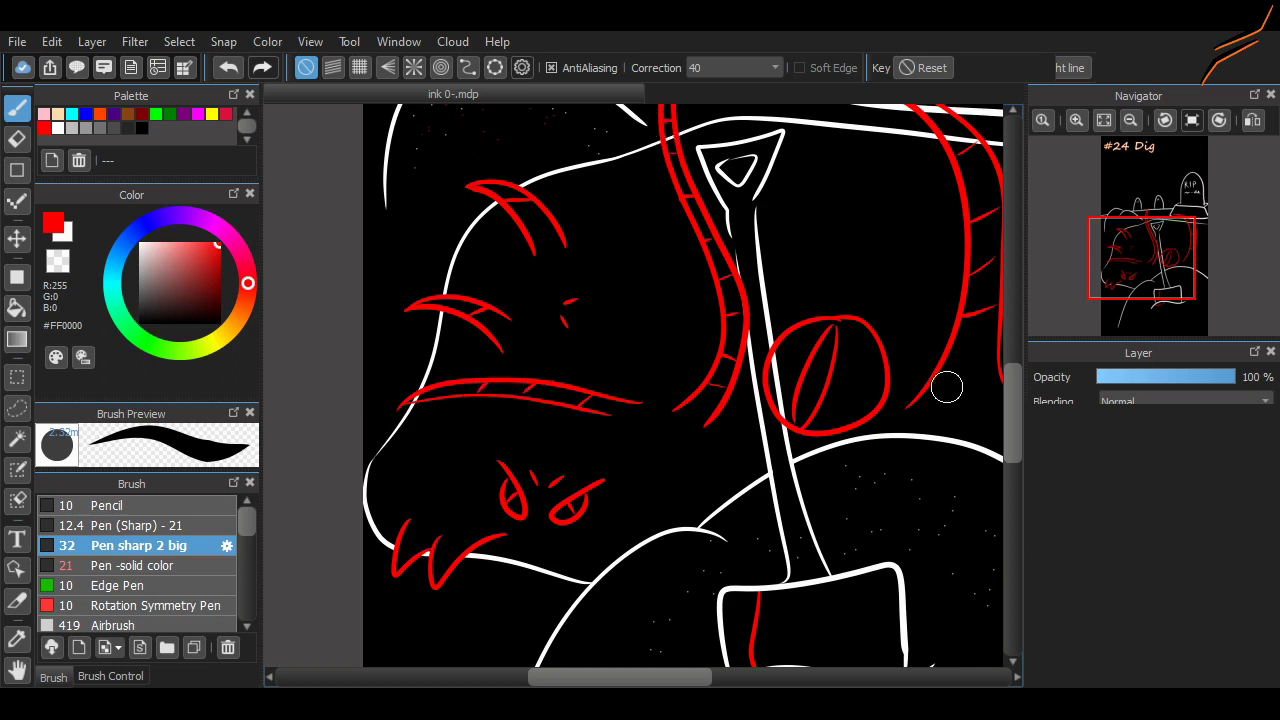
Draw an angled red brow mark just above the large slit-pupil eye.
scroll(590, 520, "up", 4)
scroll(639, 649, "right", 4)
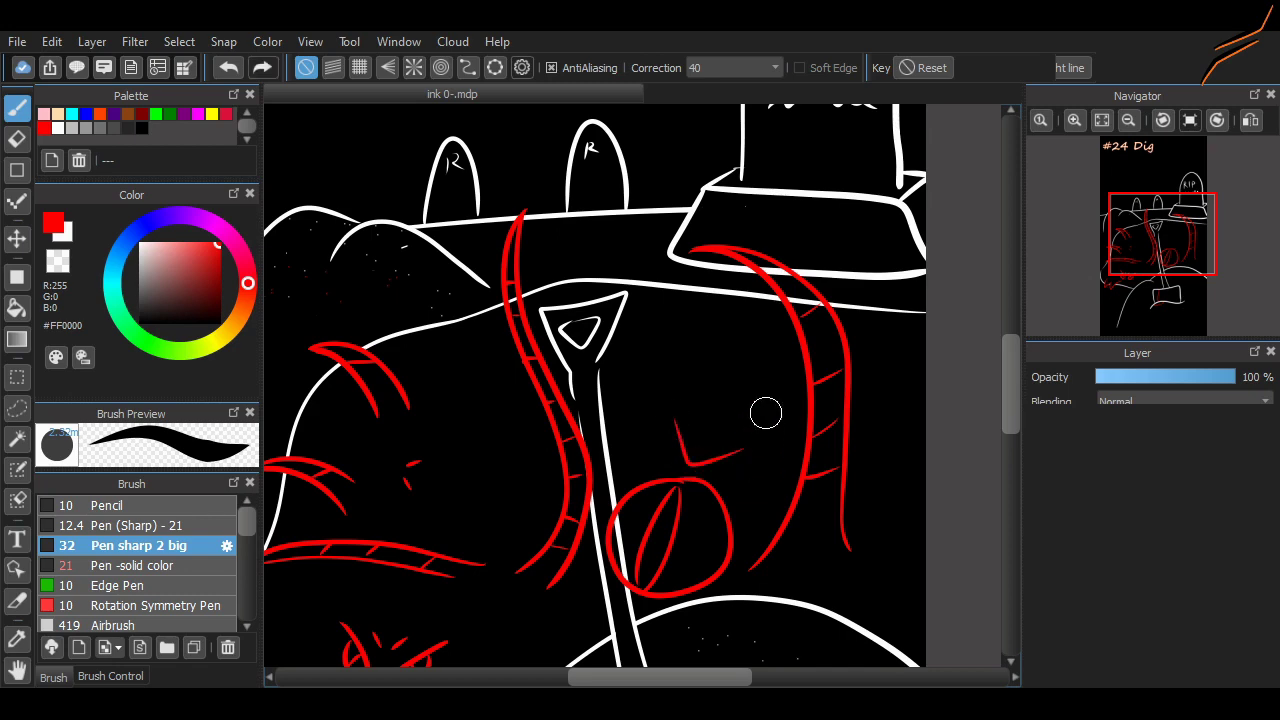
Write OUT in red below the word Dig and draw a small octopus-like head outline with tentacles beside it.
scroll(700, 330, "up", 6)
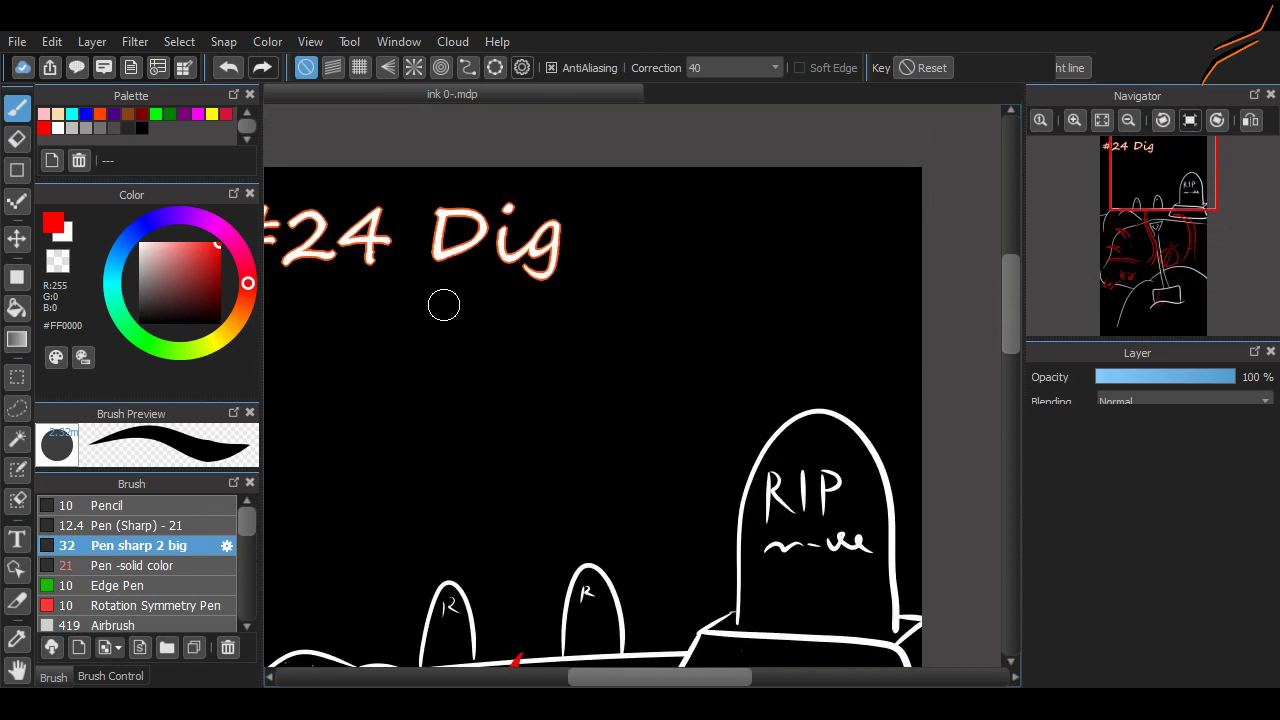
left_click_drag(440, 311, 450, 312)
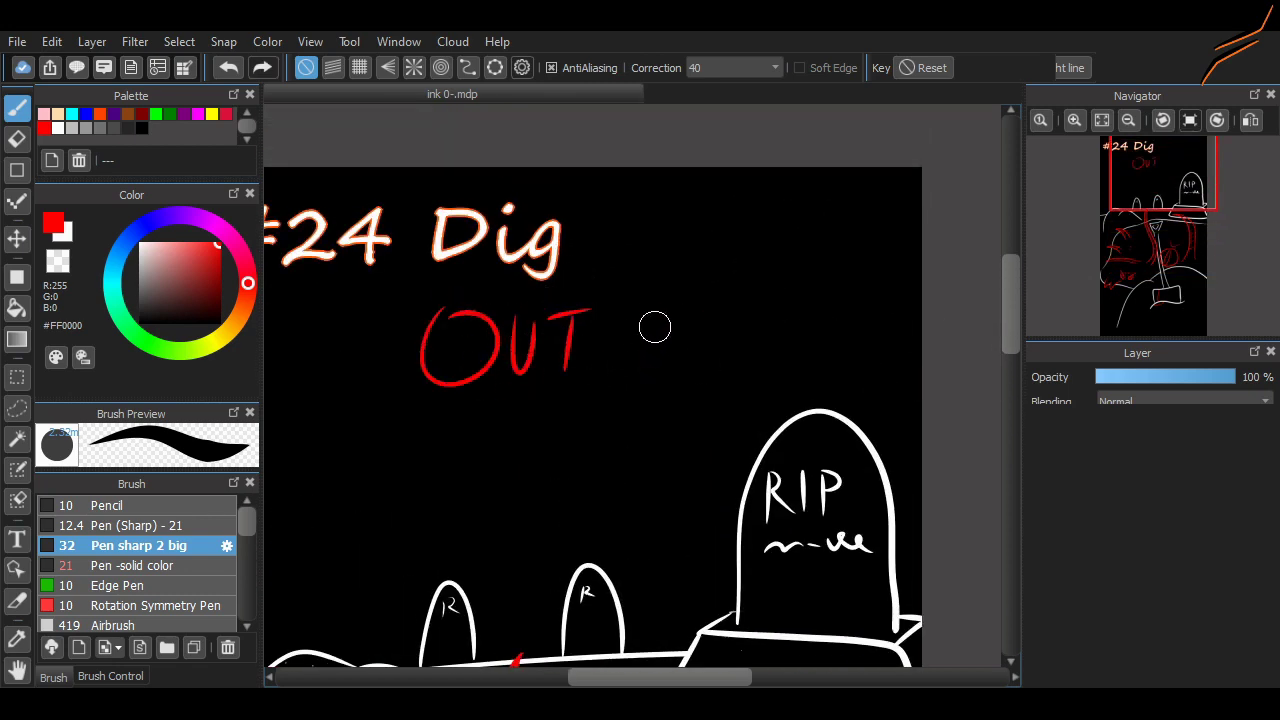
mouse_move(708, 384)
left_mouse_down()
mouse_move(674, 289)
mouse_move(631, 376)
left_mouse_up()
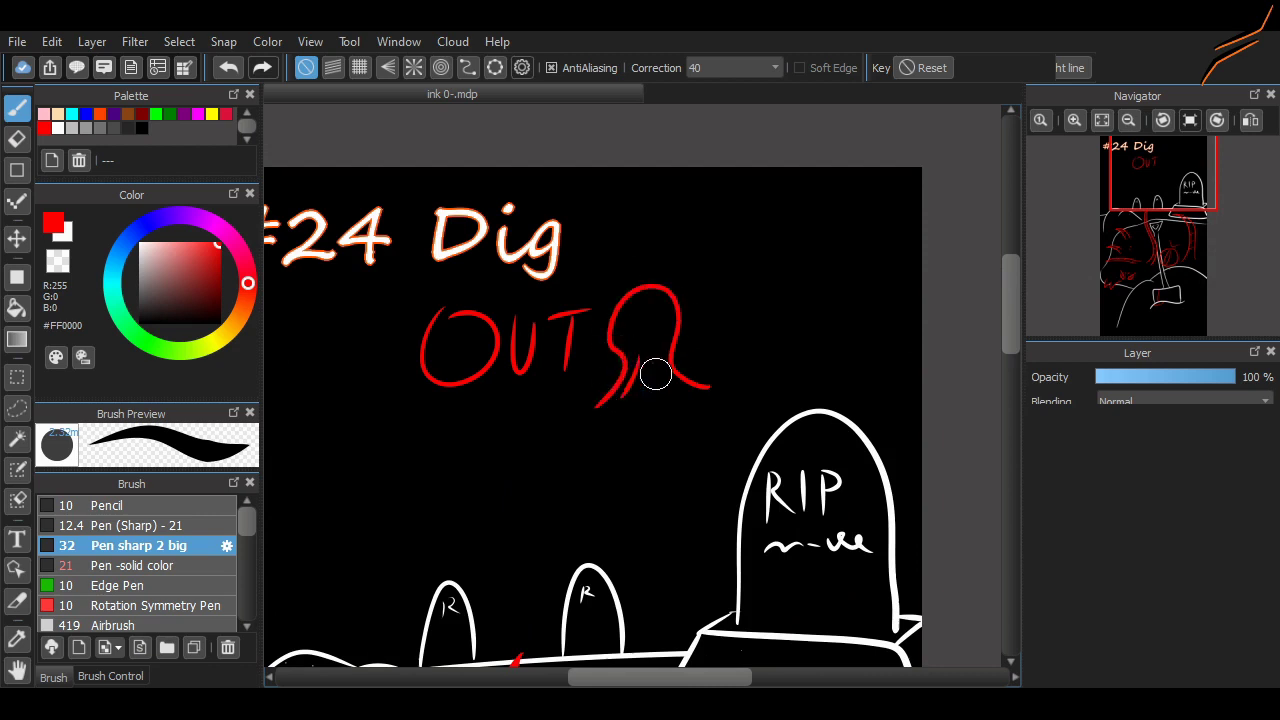
Give the small red head an angry face with slanted brows and dot eyes, and finish its mouth tentacles.
mouse_move(625, 317)
left_mouse_down()
mouse_move(642, 328)
mouse_move(672, 319)
left_mouse_up()
left_click(1075, 120)
left_click(1075, 120)
key("ctrl+z")
key("ctrl+z")
left_click_drag(617, 246, 668, 266)
key("ctrl+z")
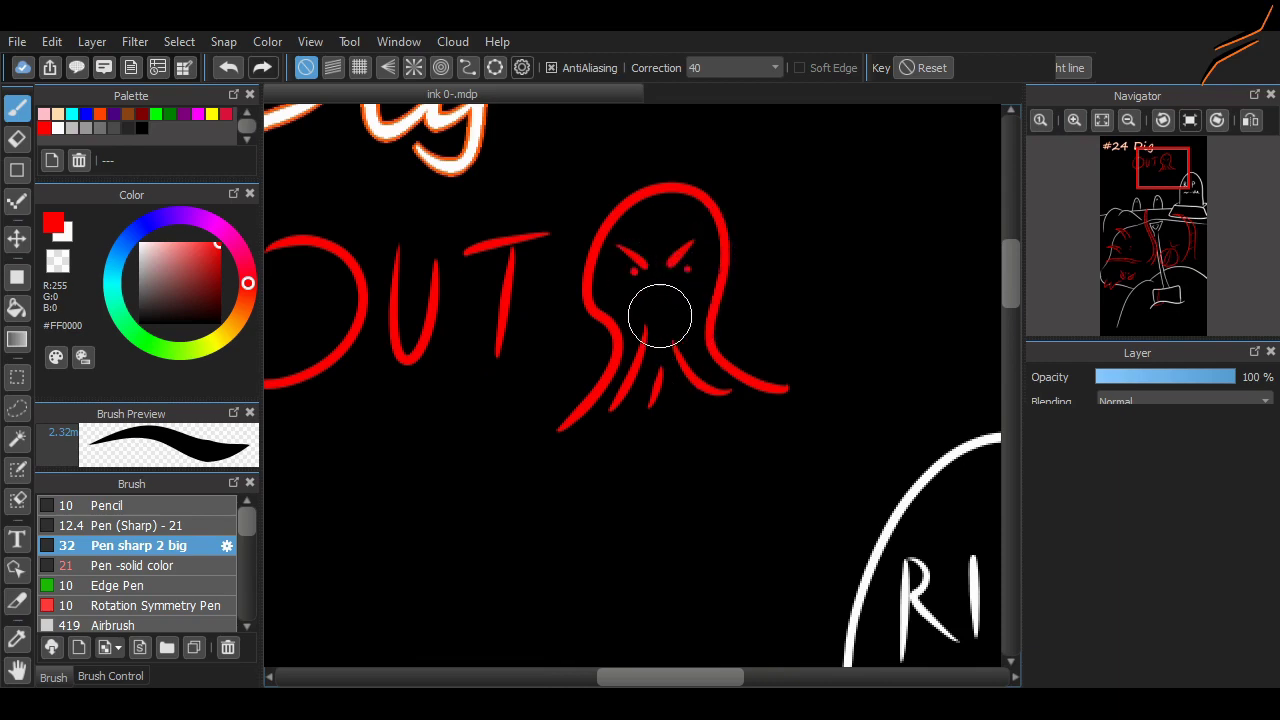
left_click_drag(661, 312, 652, 368)
Try erasing the red eye outline and the S-shaped tentacle where they overlap the shovel handle.
scroll(646, 492, "down", 3)
scroll(966, 346, "down", 8)
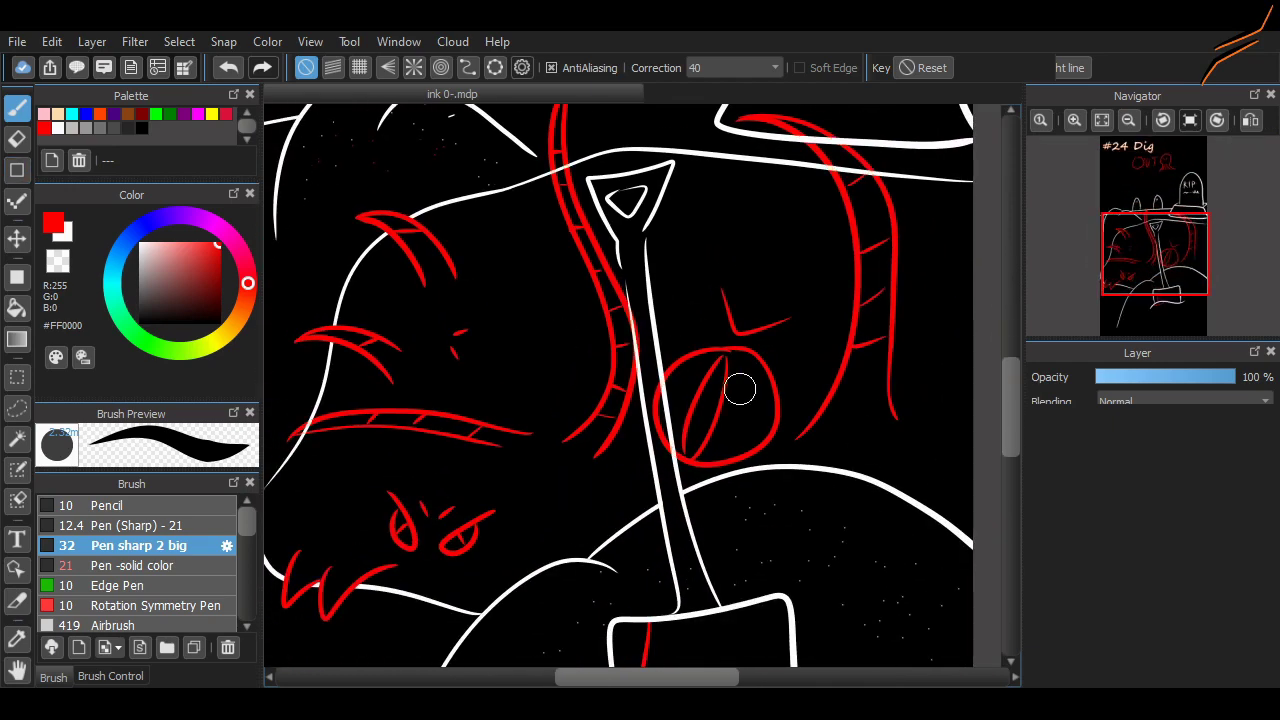
scroll(738, 386, "down", 1)
scroll(780, 328, "up", 1)
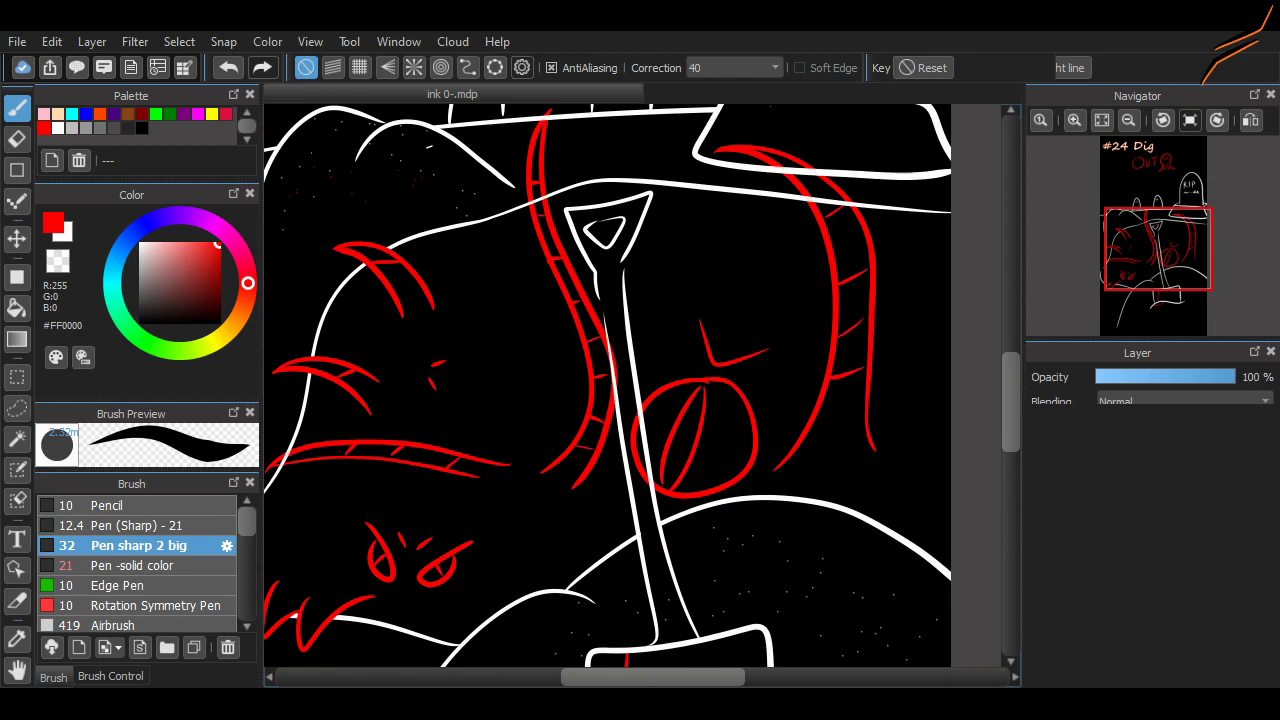
scroll(894, 531, "up", 2)
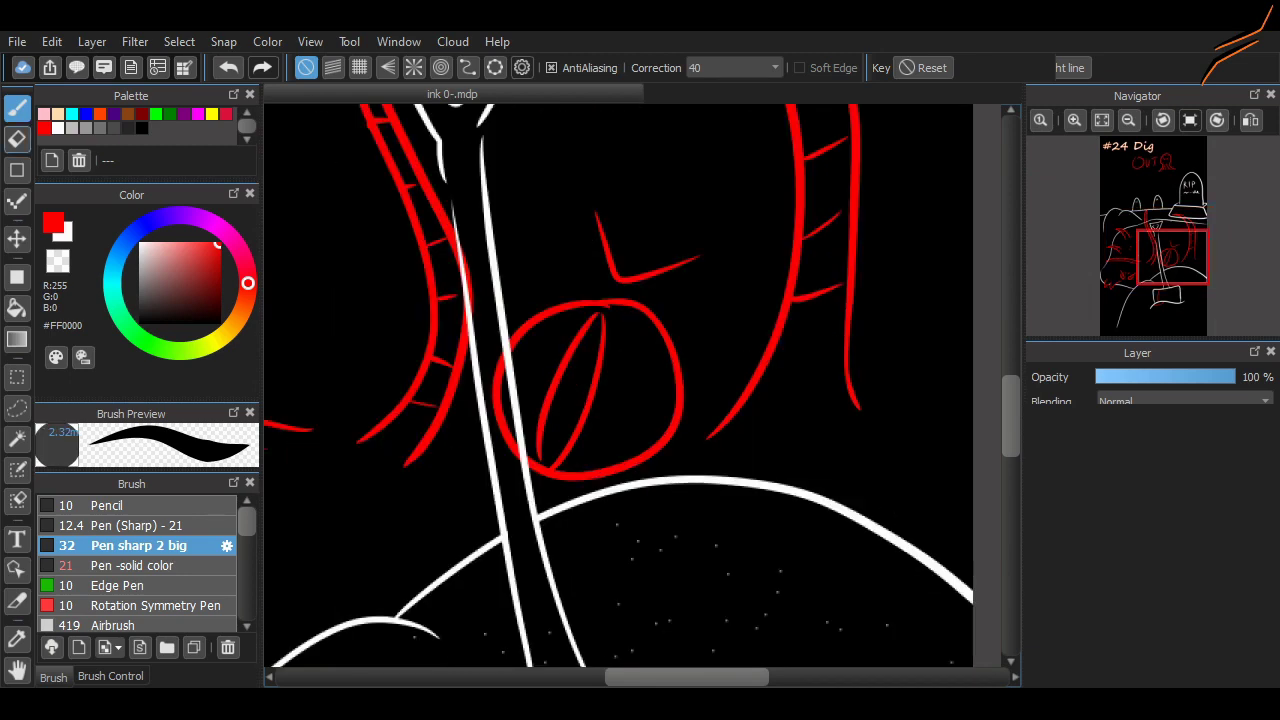
left_click(17, 140)
mouse_move(500, 366)
left_mouse_down()
mouse_move(496, 427)
mouse_move(514, 471)
left_mouse_up()
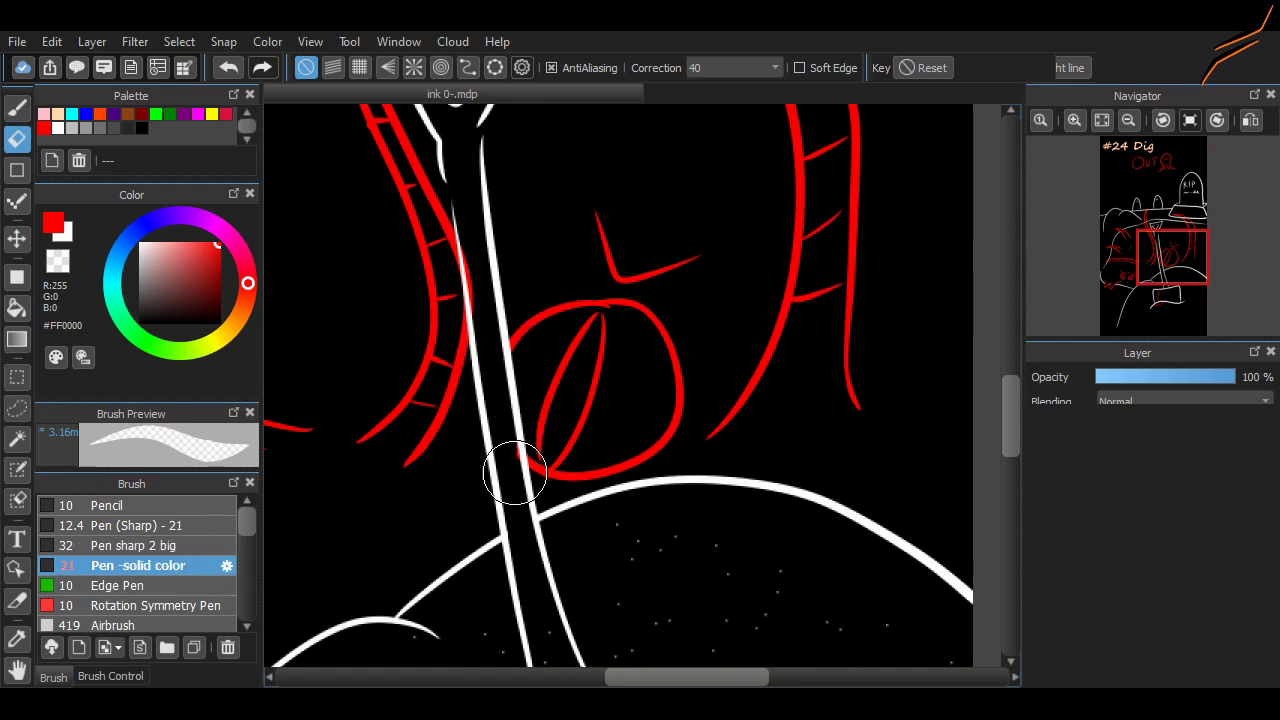
mouse_move(463, 249)
left_mouse_down()
mouse_move(474, 318)
mouse_move(494, 346)
left_mouse_up()
mouse_move(1168, 266)
left_mouse_down()
mouse_move(1137, 263)
mouse_move(1152, 241)
mouse_move(1164, 252)
left_mouse_up()
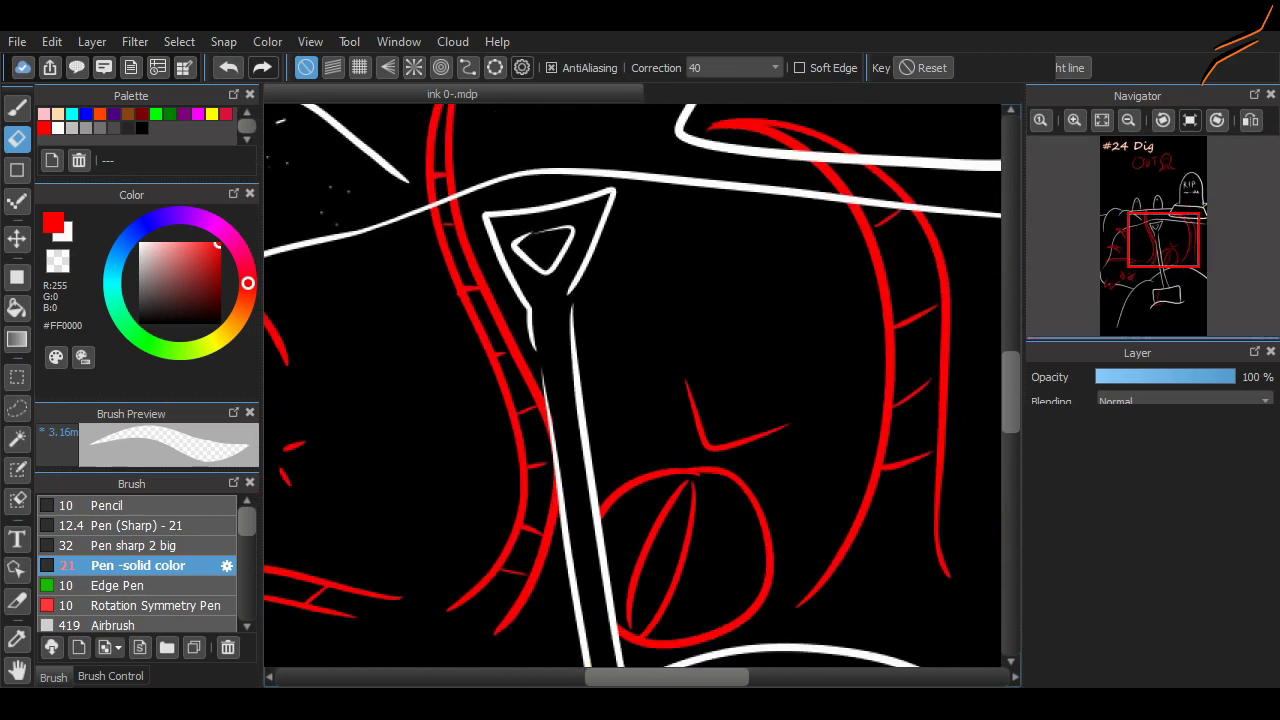
key("ctrl+z")
key("ctrl+z")
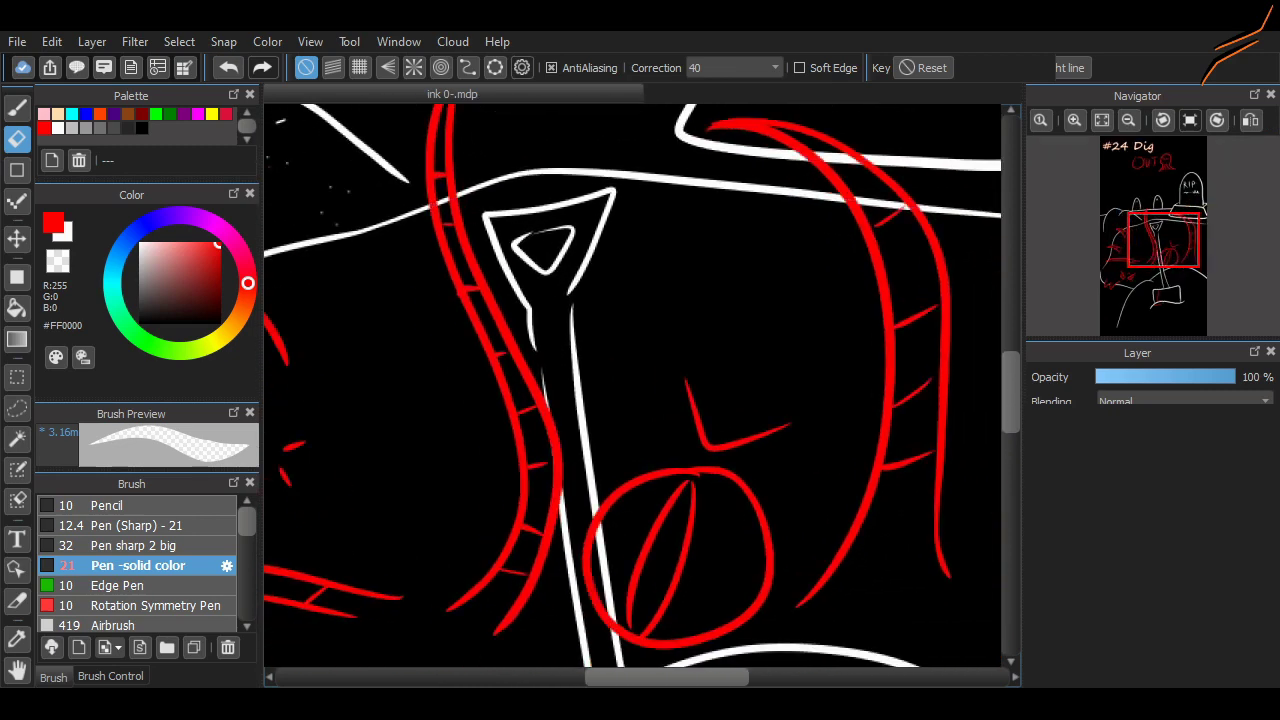
Erase the parts of the large red eye and the S-shaped tentacle that lie inside the shovel handle.
left_click_drag(1010, 396, 1010, 420)
left_click_drag(592, 348, 589, 394)
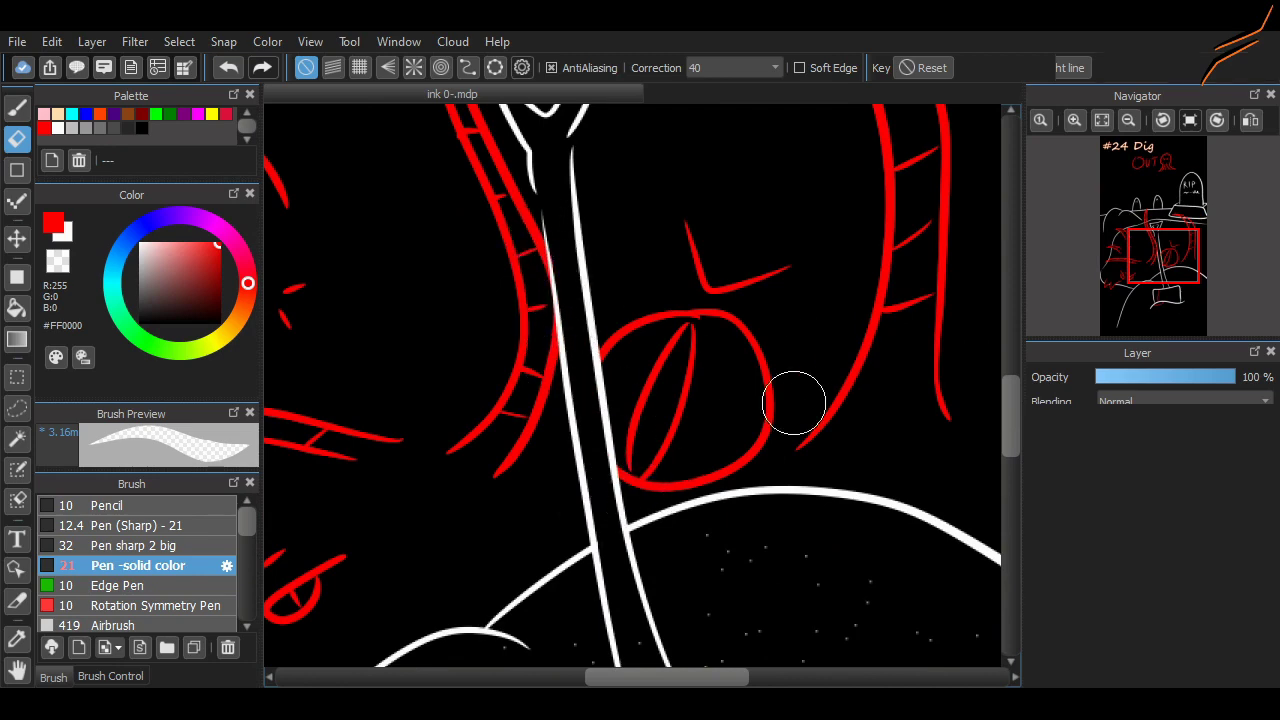
Erase the white ground and pit lines where they pass through the right, S-shaped and horizontal red tentacles.
scroll(794, 403, "up", 7)
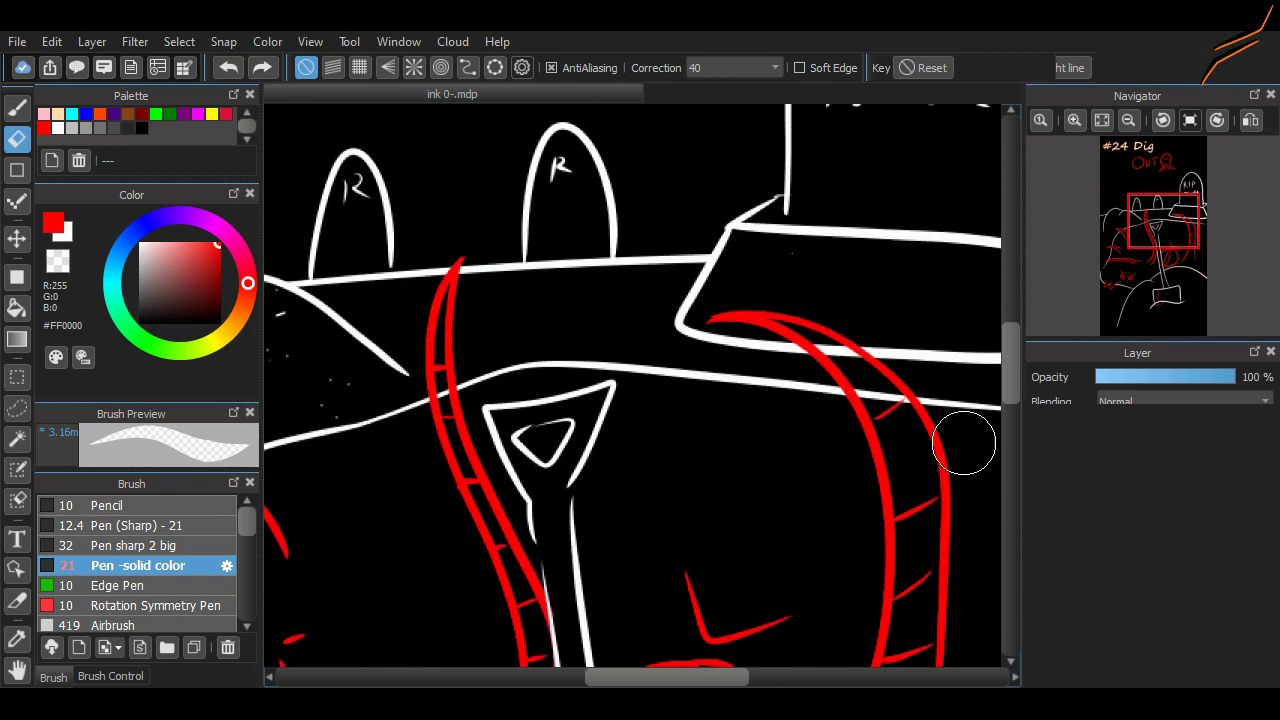
mouse_move(814, 337)
left_mouse_down()
mouse_move(865, 411)
mouse_move(833, 346)
mouse_move(918, 417)
mouse_move(884, 388)
left_mouse_up()
left_click_drag(442, 383, 438, 402)
left_click_drag(1150, 250, 1134, 266)
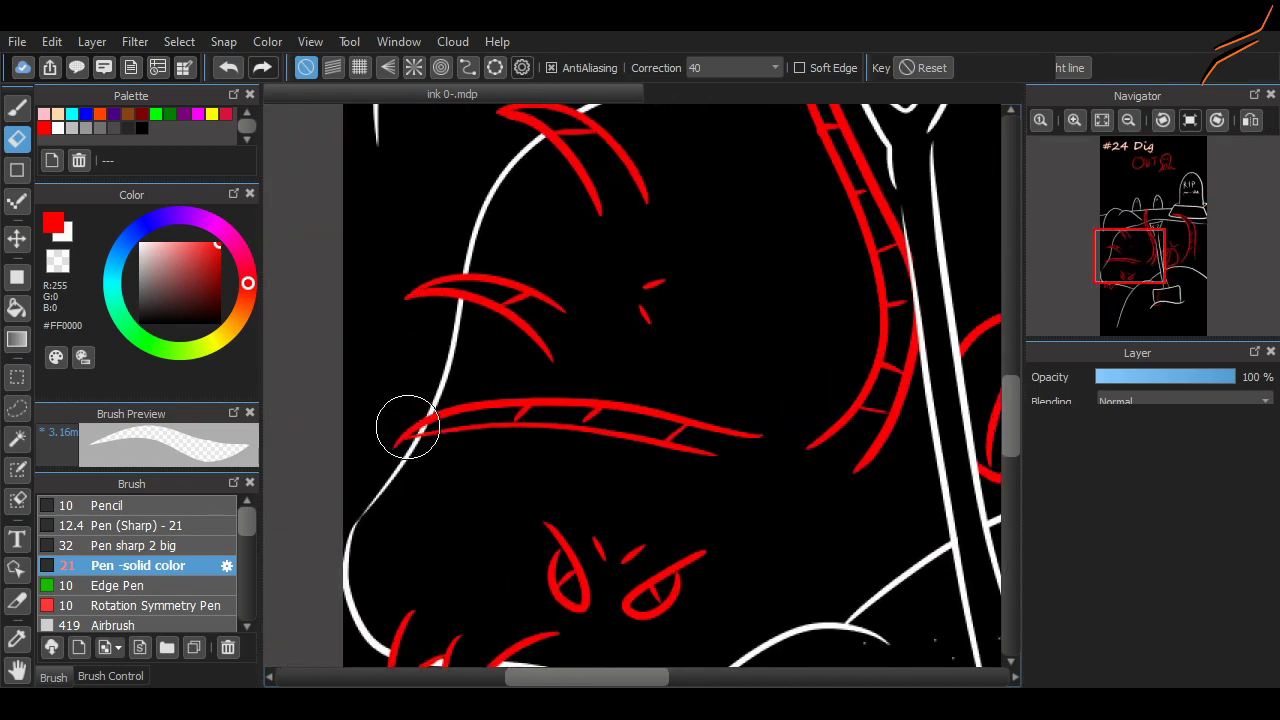
scroll(505, 458, "down", 3)
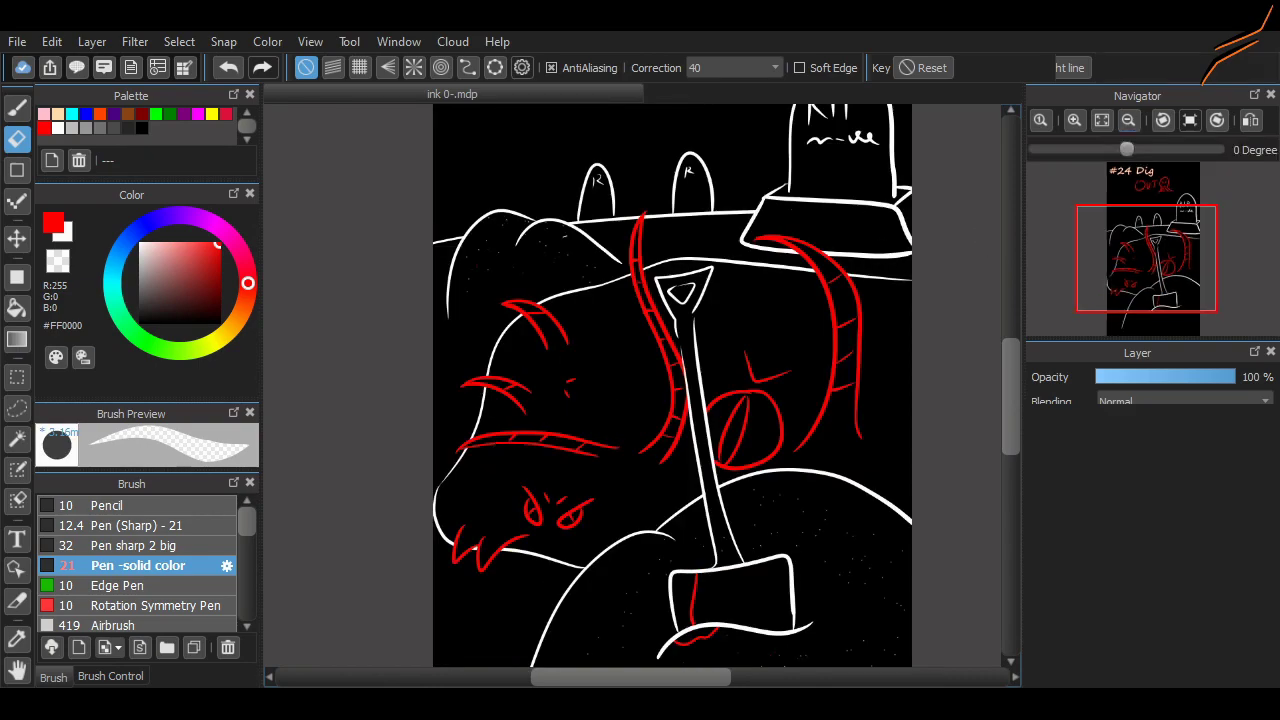
scroll(641, 466, "up", 2)
scroll(642, 466, "down", 2)
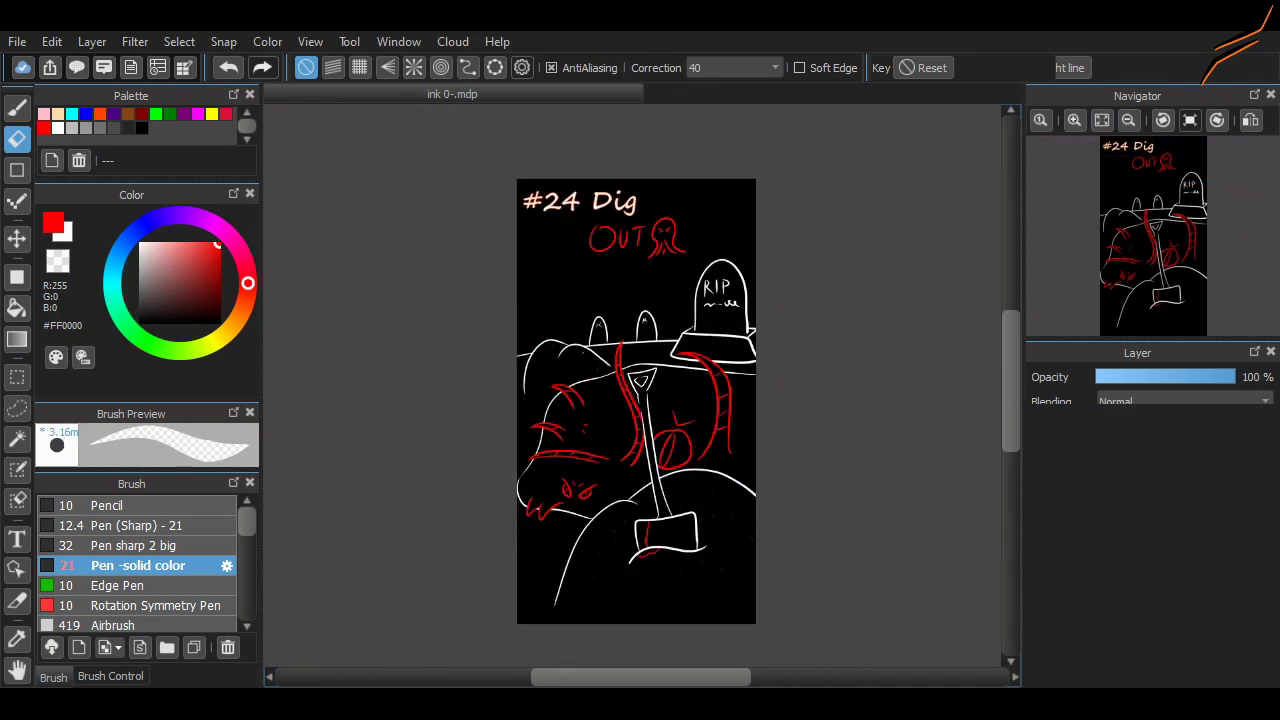
scroll(642, 466, "up", 4)
scroll(922, 431, "down", 2)
mouse_move(1011, 380)
left_mouse_down()
mouse_move(1011, 409)
mouse_move(1011, 372)
left_mouse_up()
scroll(614, 414, "up", 4)
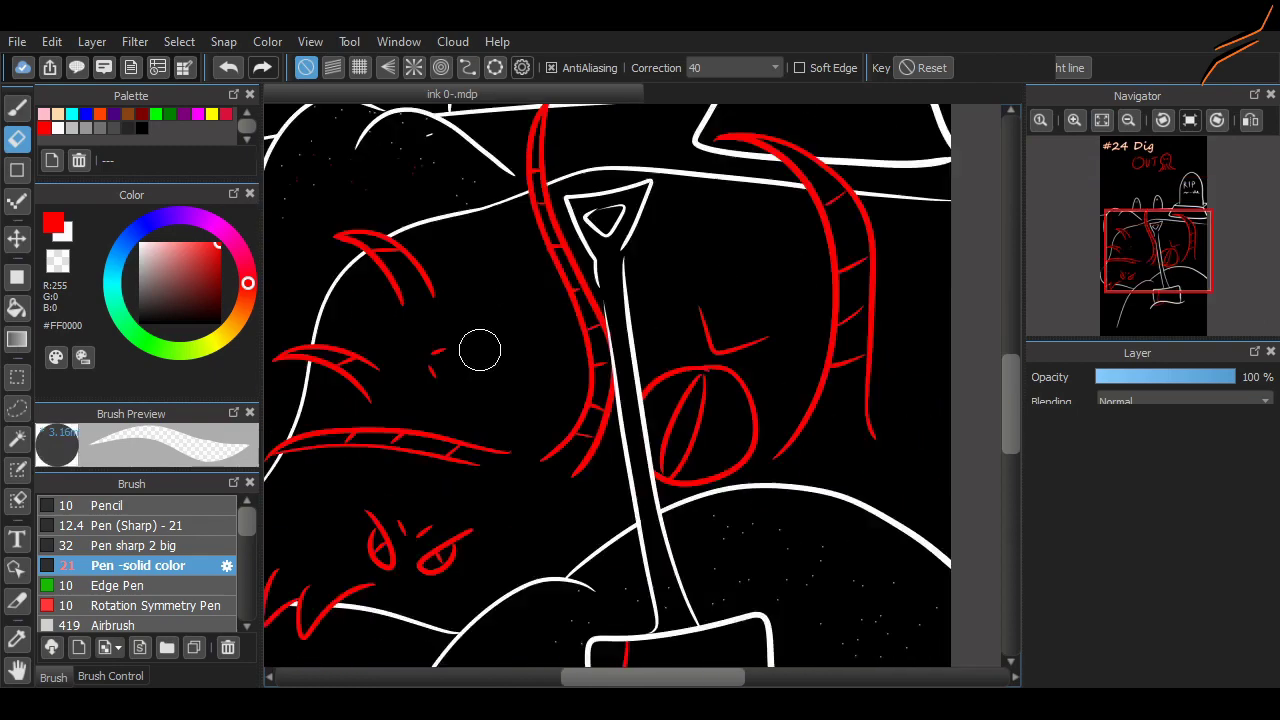
With Pen sharp 2 big in red, complete a radial ring of short dashes around the two small marks beside the claws.
left_click_drag(614, 414, 934, 400)
scroll(786, 520, "up", 3)
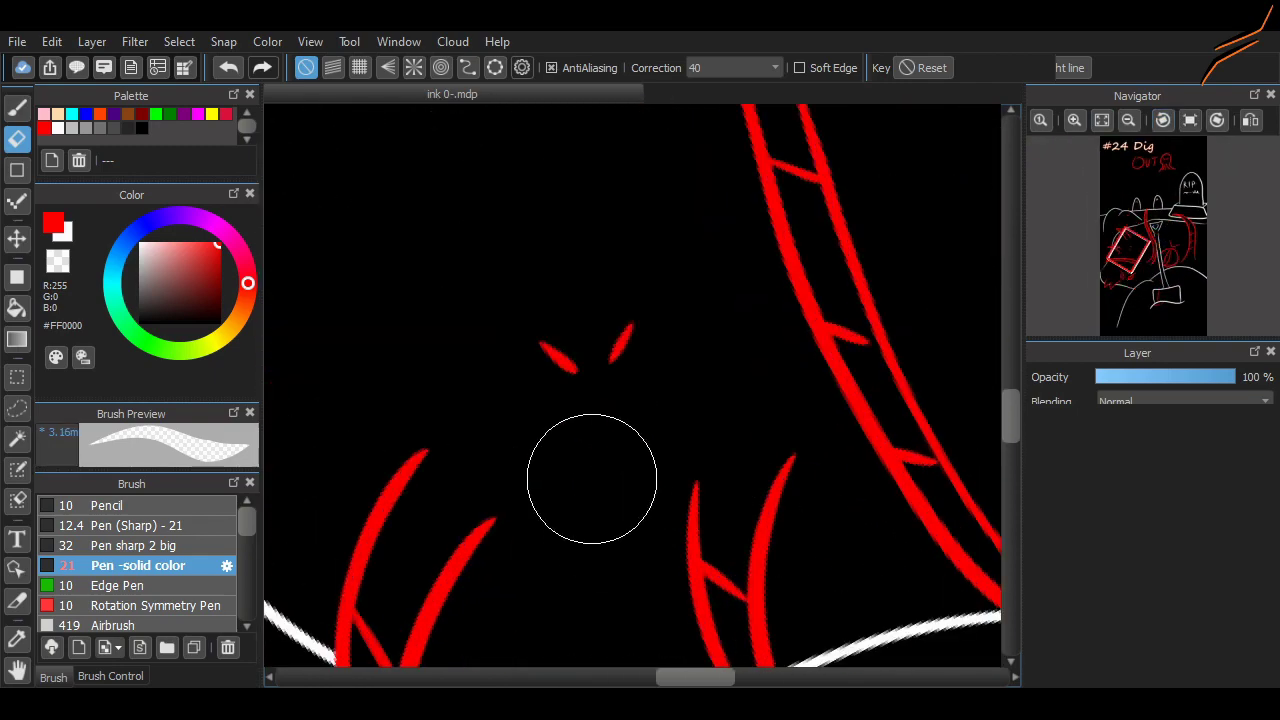
key("b")
mouse_move(630, 396)
left_mouse_down()
mouse_move(659, 359)
mouse_move(638, 429)
left_mouse_up()
left_click(190, 546)
key("ctrl+z")
key("ctrl+z")
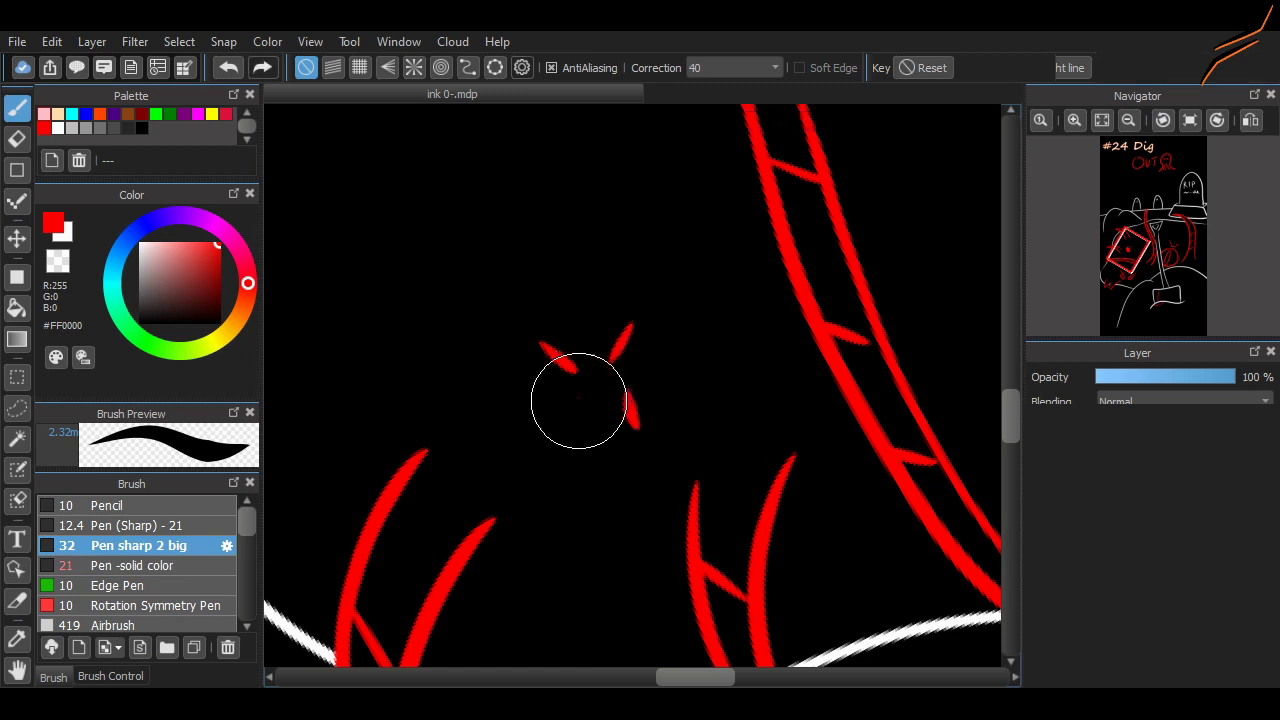
left_click_drag(580, 398, 588, 442)
left_click_drag(650, 377, 674, 367)
left_click_drag(651, 349, 664, 335)
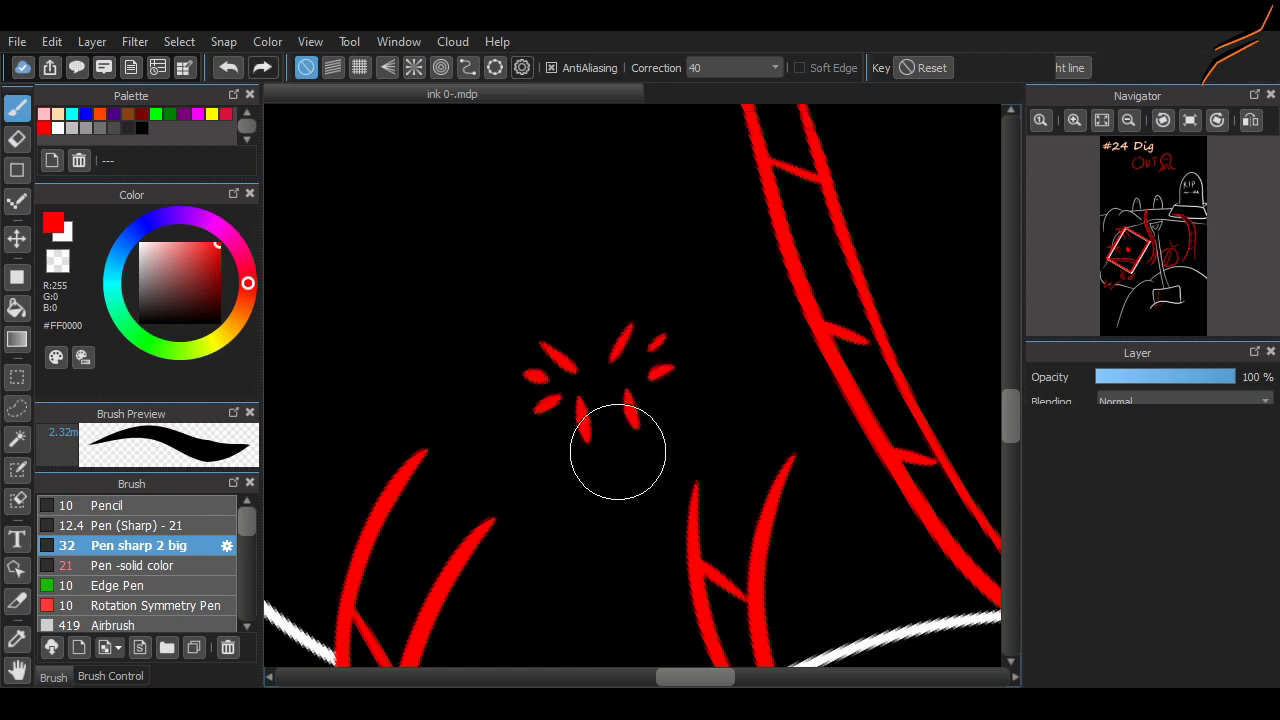
scroll(629, 466, "down", 3)
left_click(1162, 120)
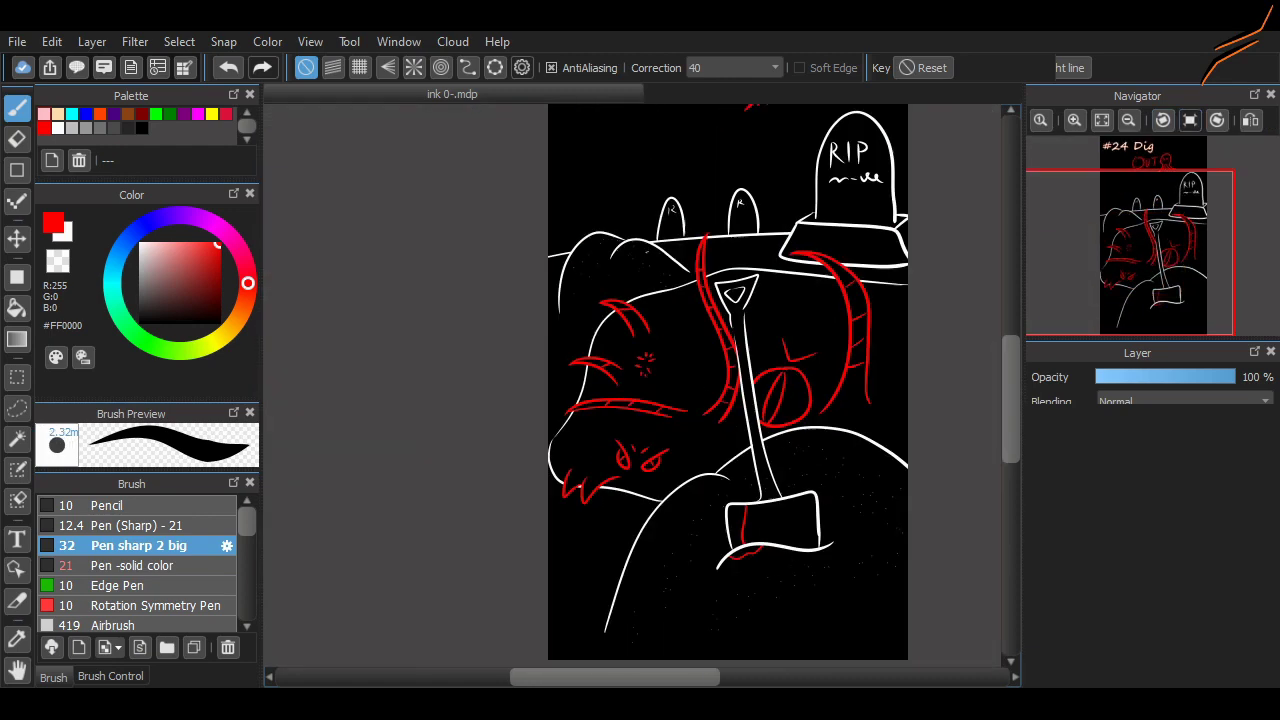
left_click(1101, 120)
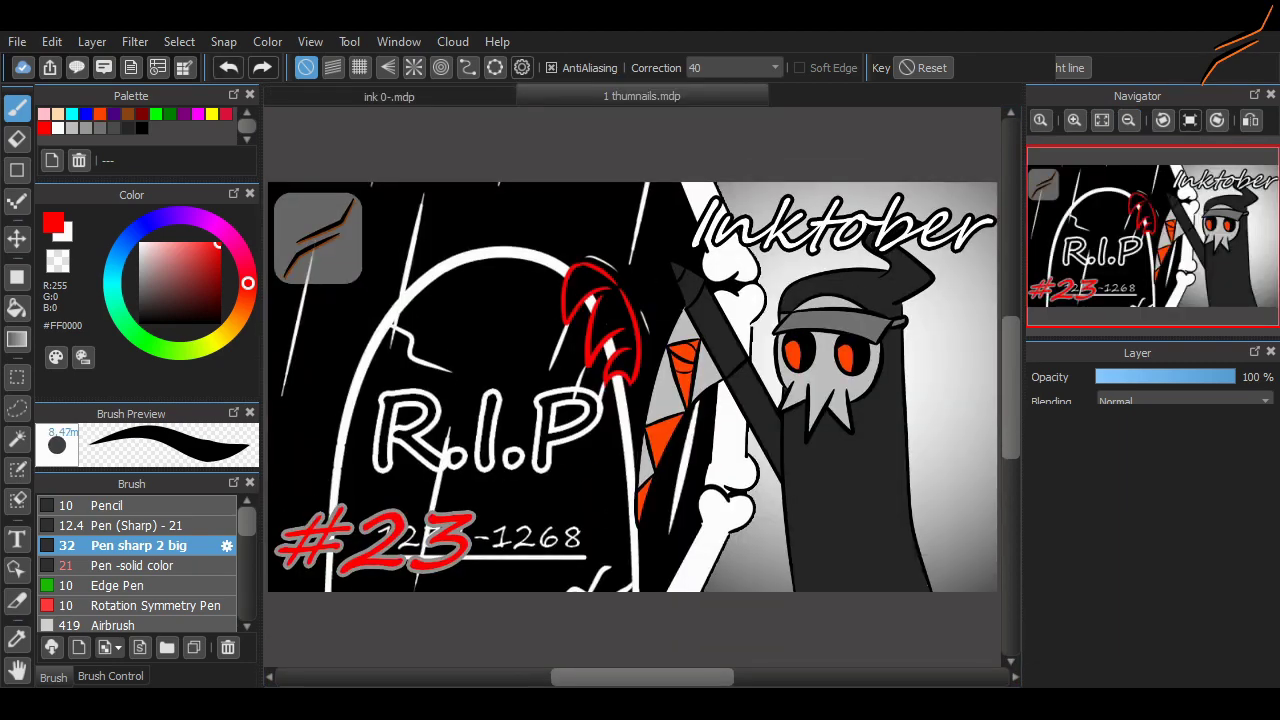
Change the red number on the 1 thumnails.mdp thumbnail to #24.
left_click(389, 96)
key("ctrl+Tab")
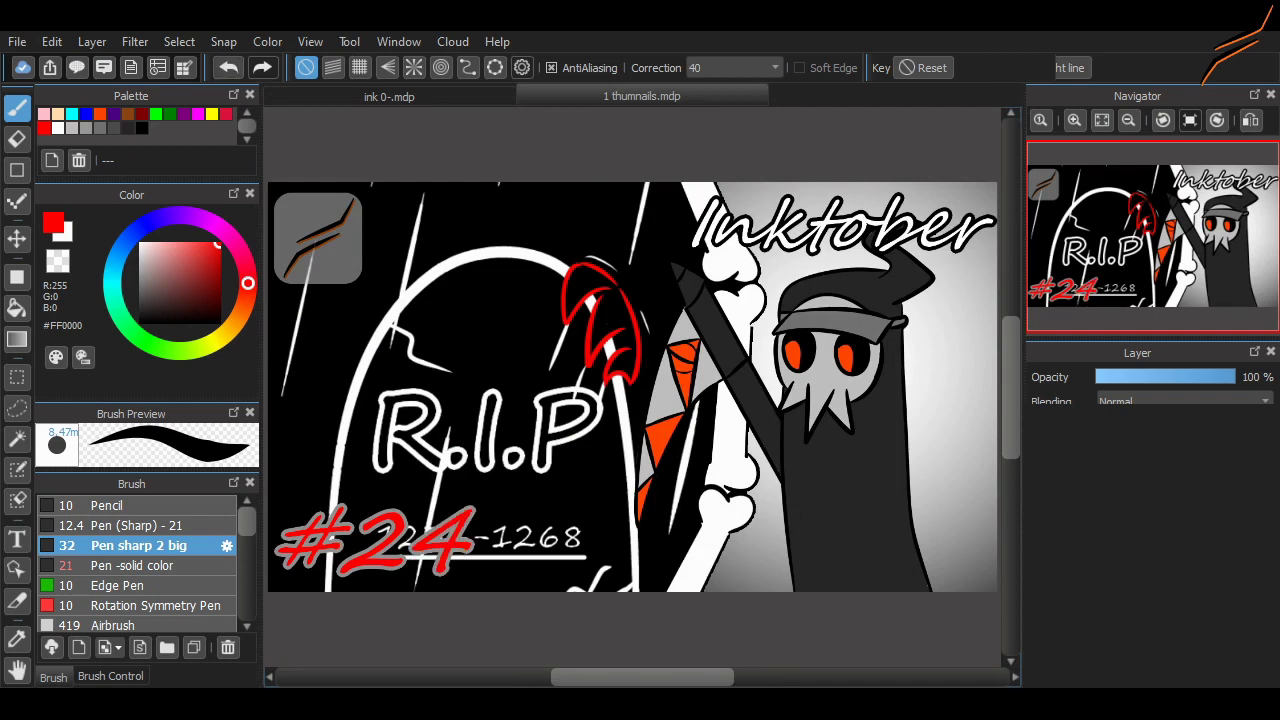
Copy the finished drawing from ink 0-.mdp and paste it into 1 thumnails.mdp over the gravestone scene.
key("ctrl+Tab")
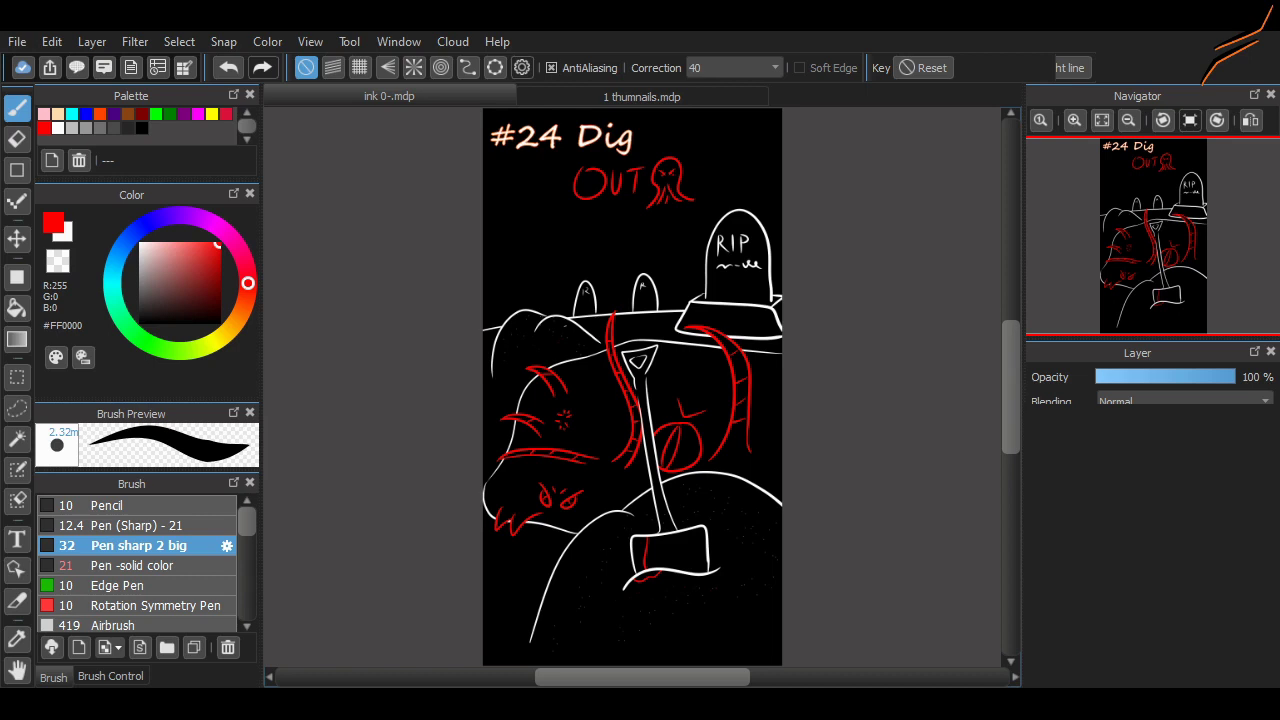
key("ctrl+Tab")
left_click(17, 42)
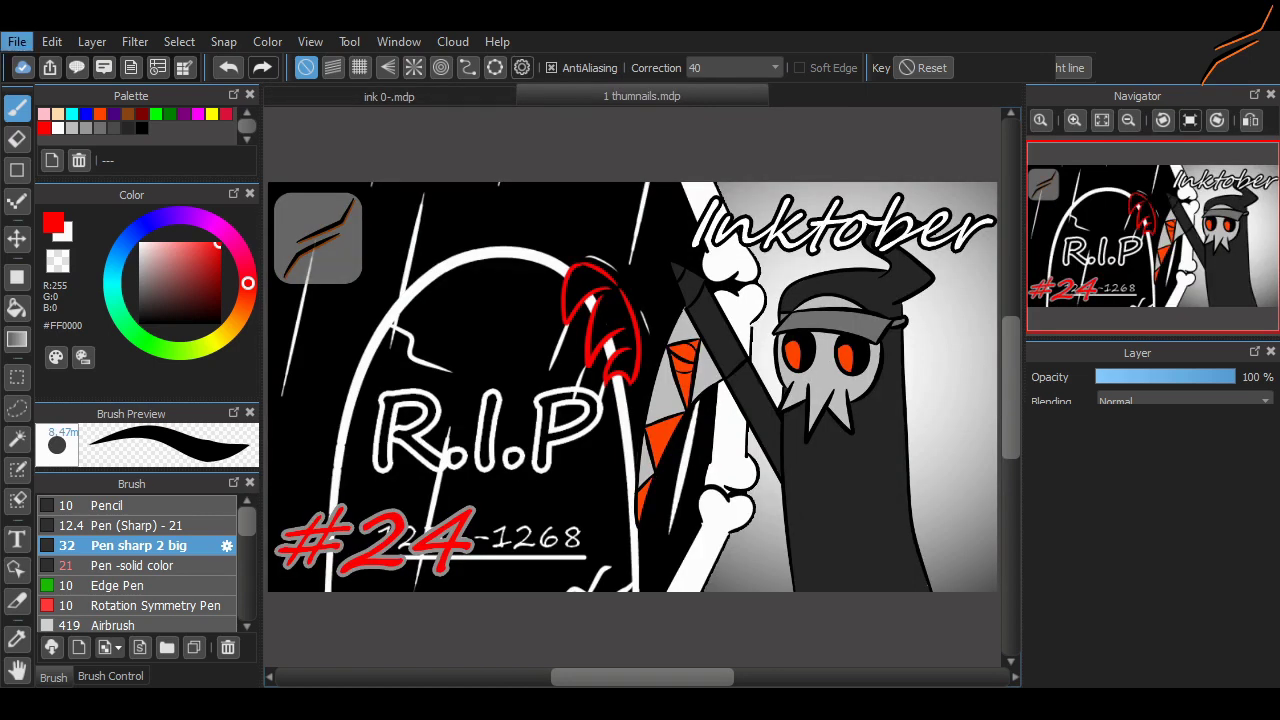
left_click(17, 42)
left_click(17, 42)
key("alt")
key("ctrl+v")
Transform the pasted drawing with Free Transform off, enlarging and moving it so the shovel, large eye and tentacles fill the area beside the reaper.
scroll(562, 325, "down", 2)
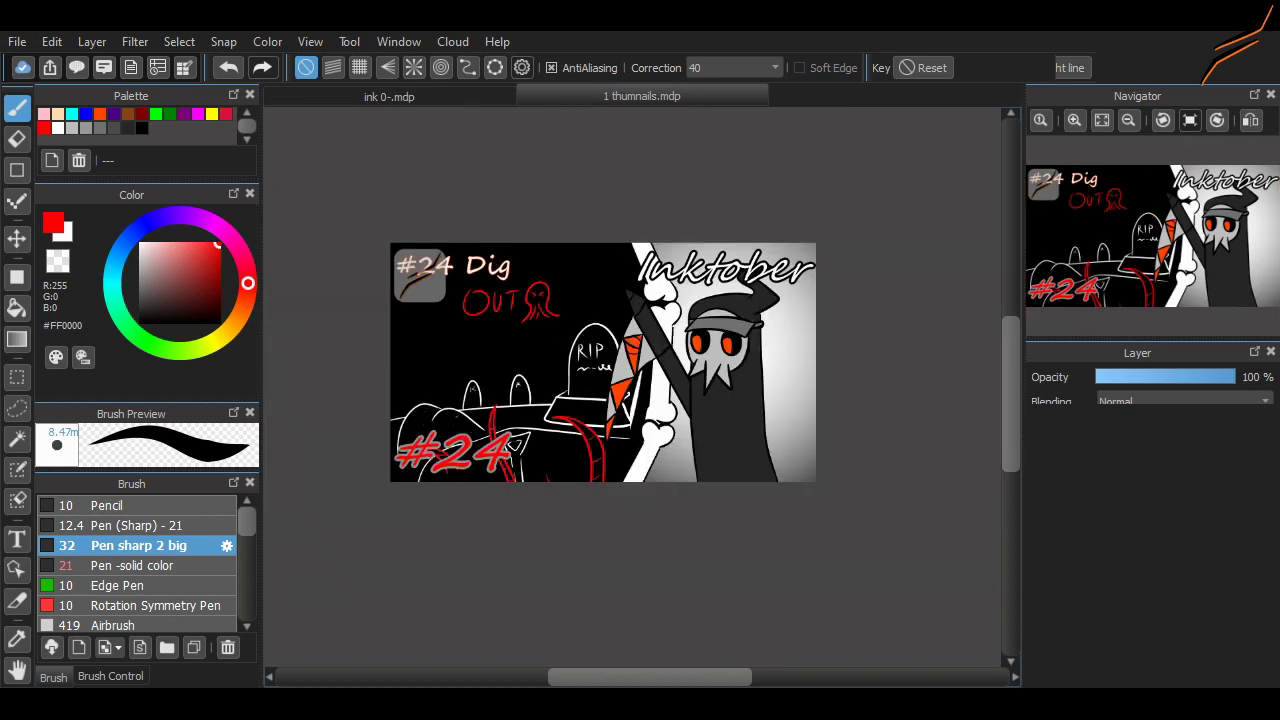
left_click(179, 42)
left_click(215, 160)
left_click_drag(520, 385, 487, 297)
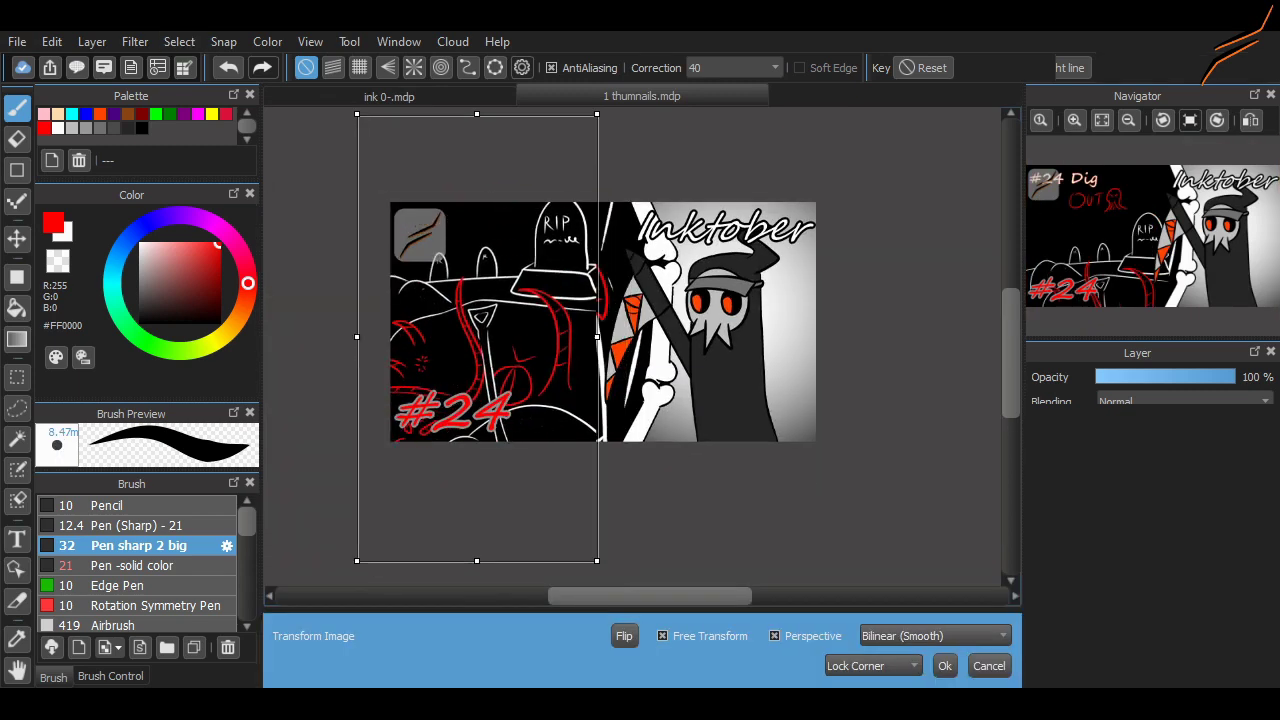
left_click_drag(596, 561, 528, 485)
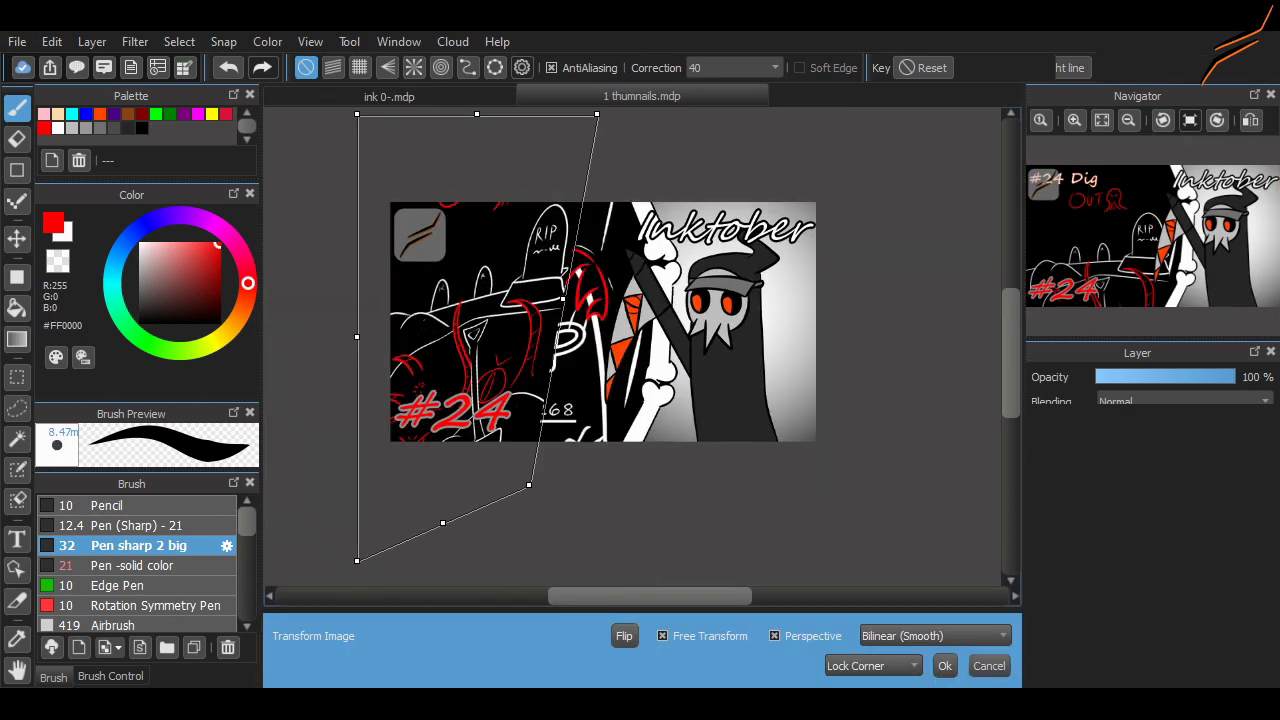
left_click(662, 636)
left_click_drag(520, 340, 453, 222)
left_click_drag(566, 531, 682, 686)
left_click_drag(560, 420, 550, 296)
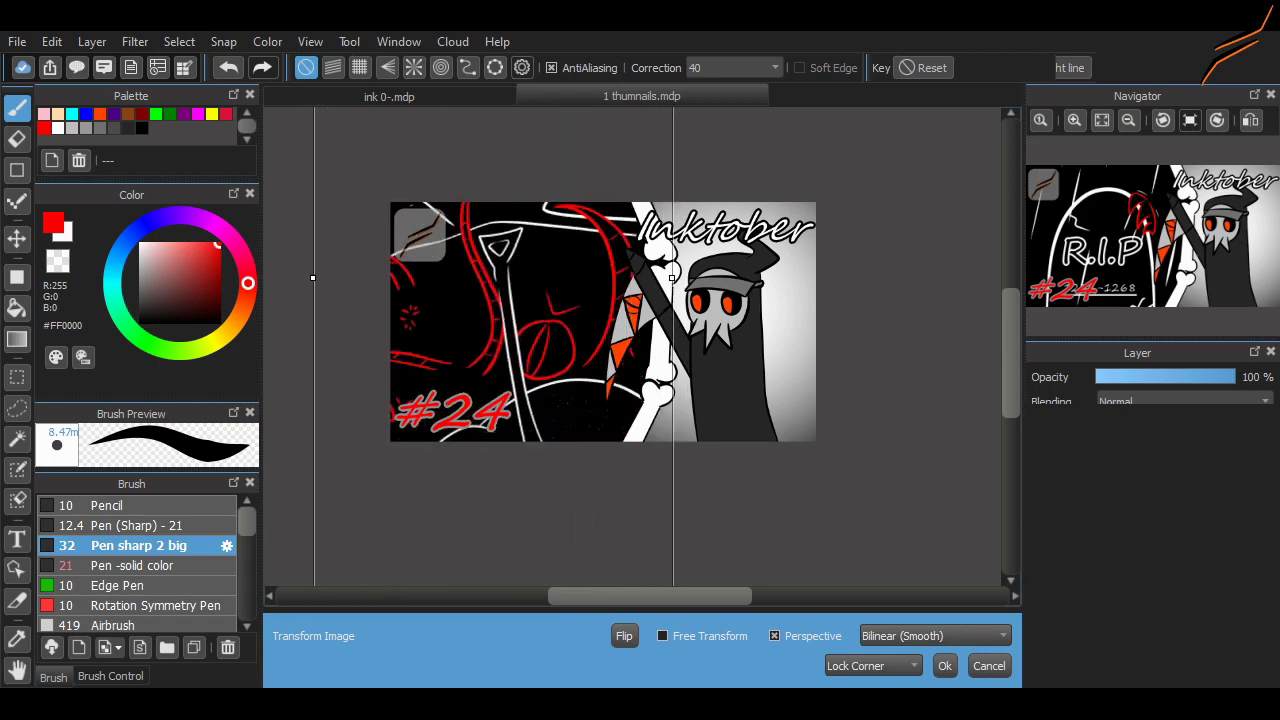
left_click(945, 665)
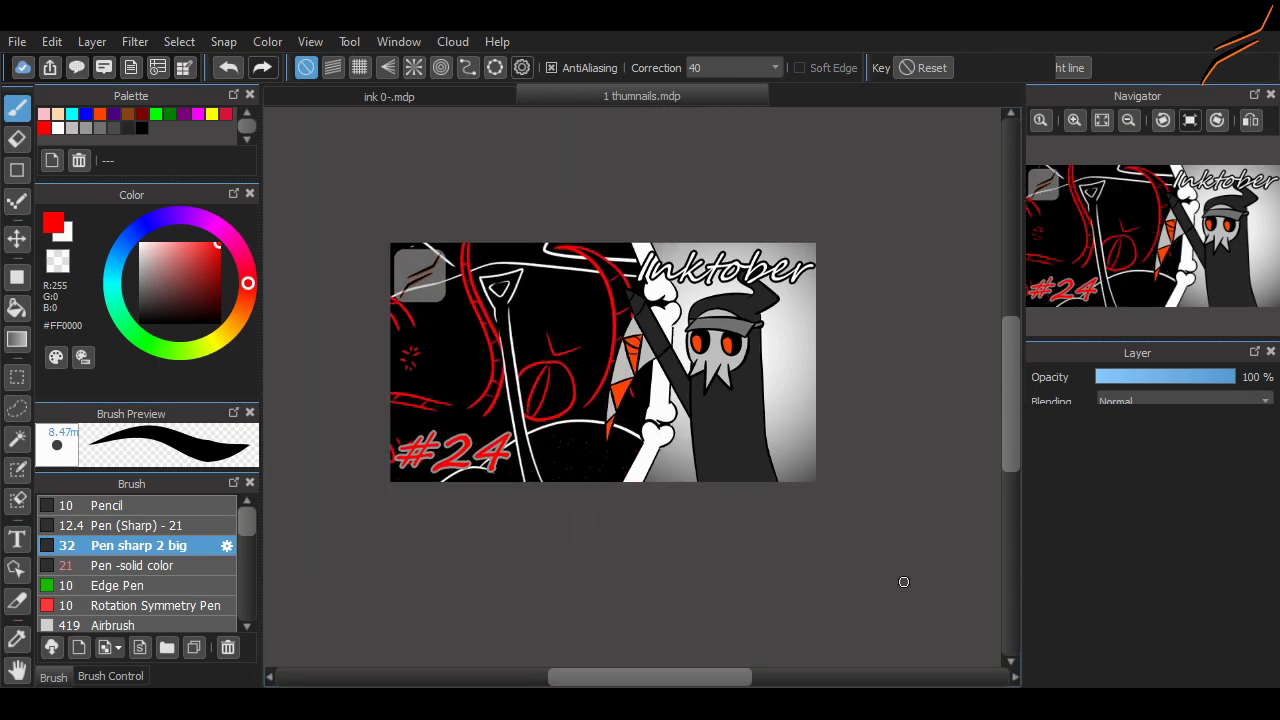